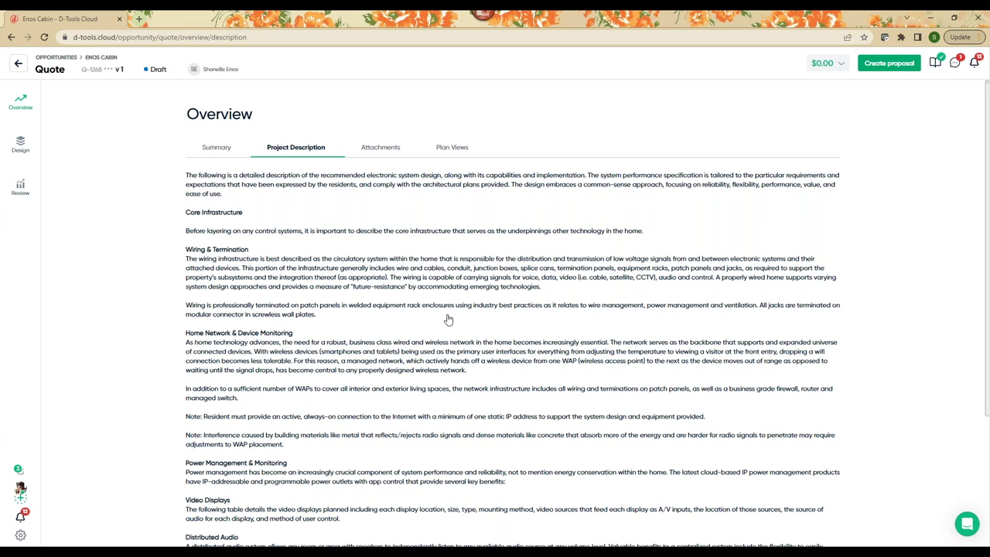
Open the quote's project description for editing, review its text and leave the editor without saving
left_click(447, 318)
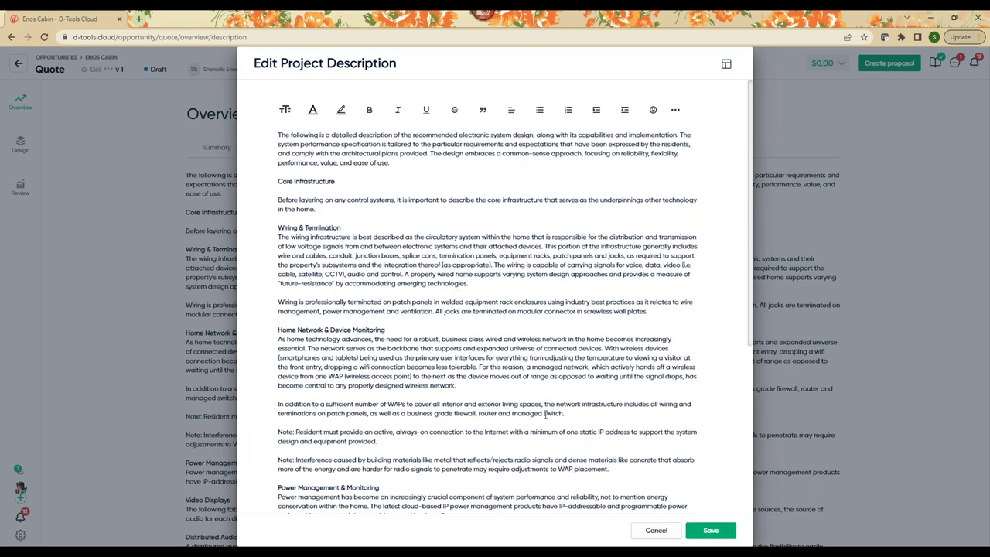
scroll(311, 428, "down", 1)
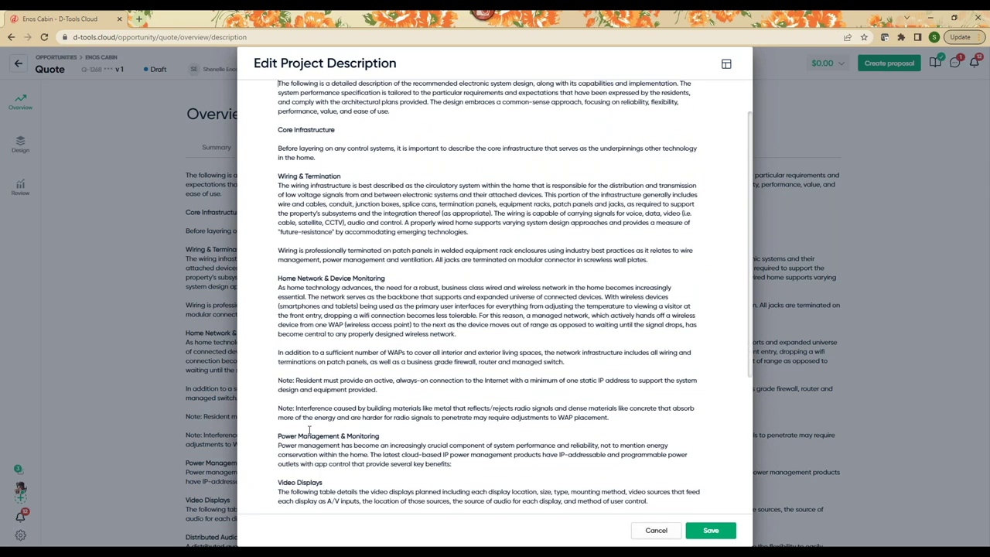
scroll(309, 430, "up", 1)
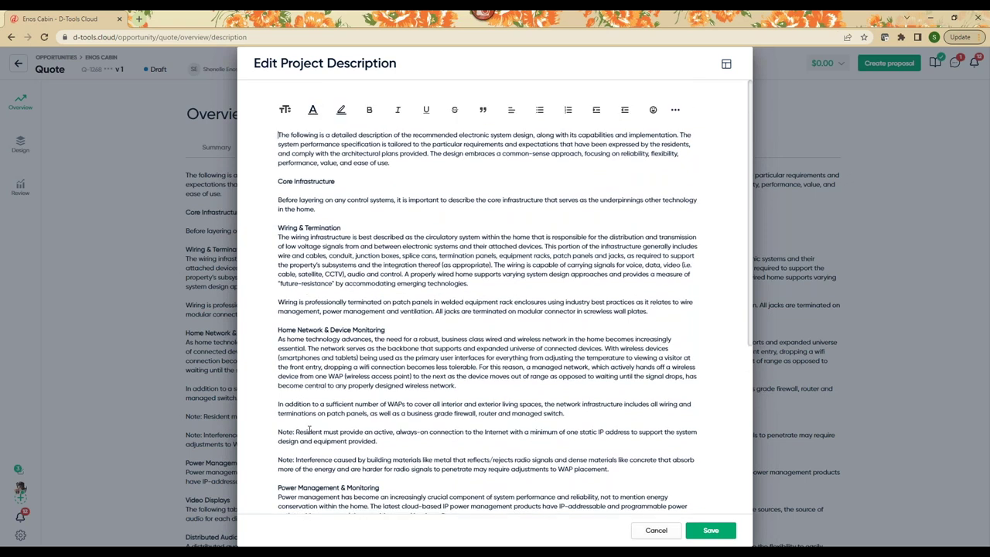
left_click(665, 536)
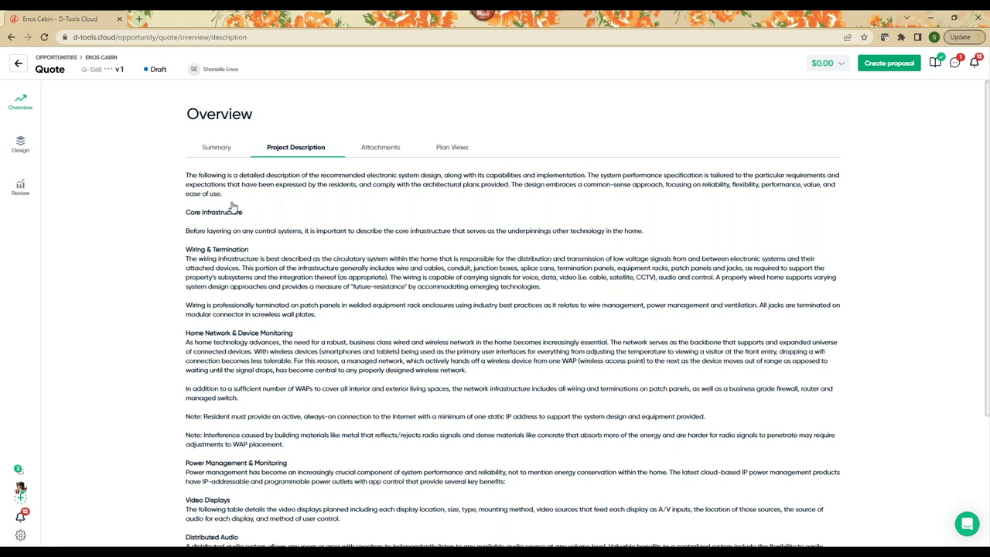
Go to the quote's design item list and create a location named Main Entry
left_click(19, 157)
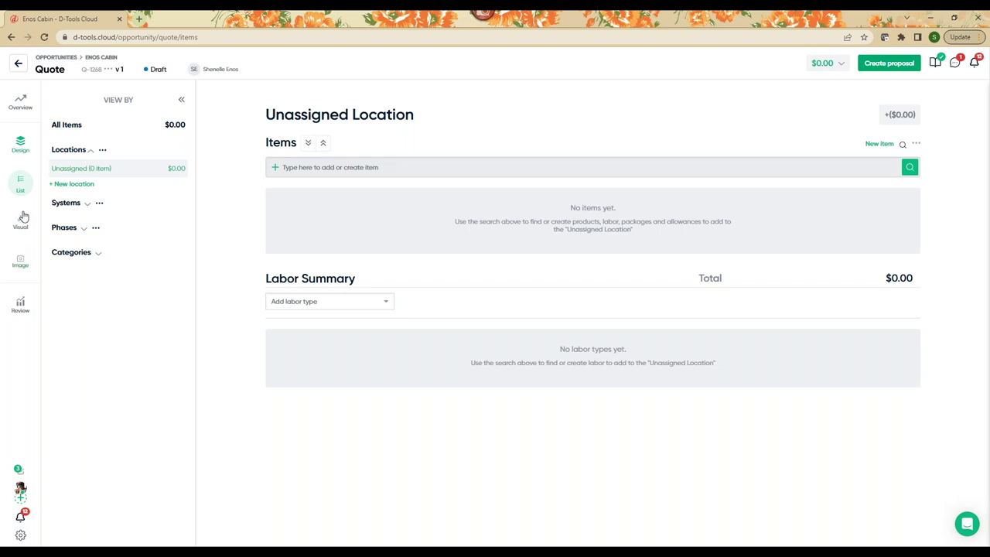
left_click(68, 185)
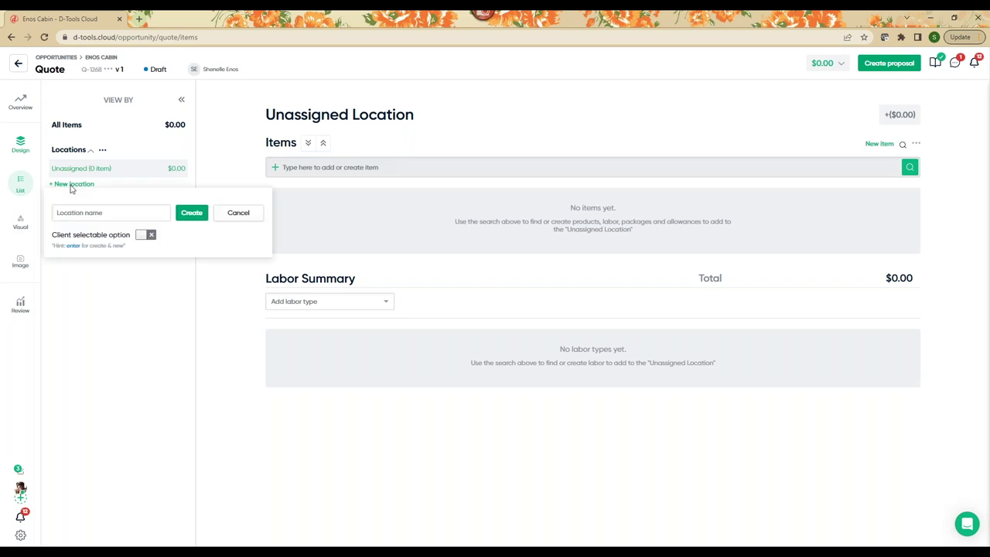
left_click(86, 207)
left_click(75, 242)
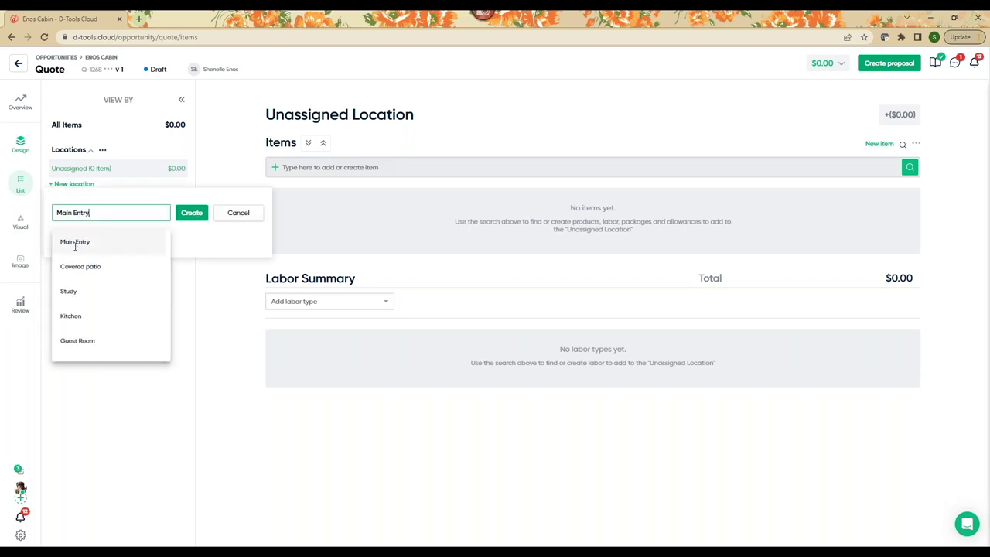
left_click(190, 218)
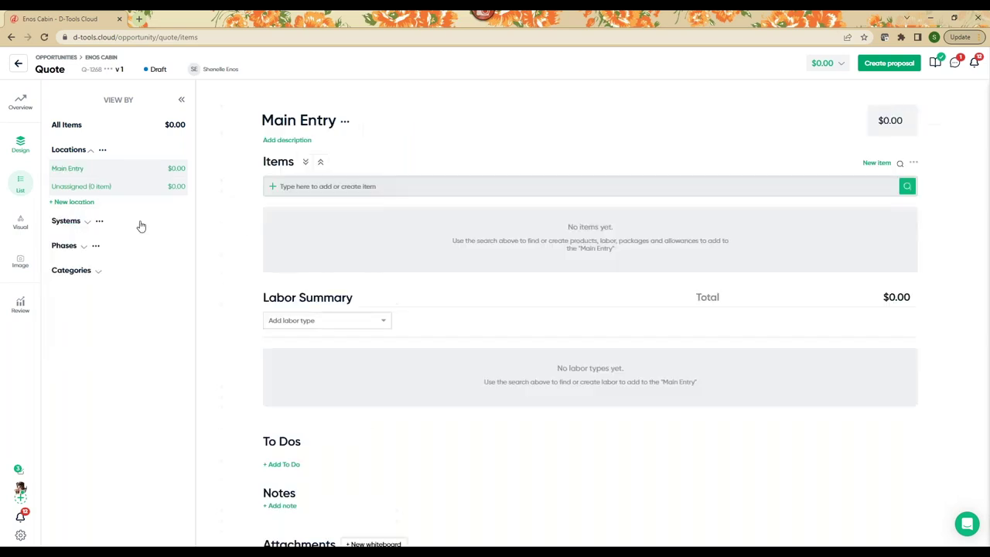
Create a second location named Kitchen from the suggested location names
left_click(63, 202)
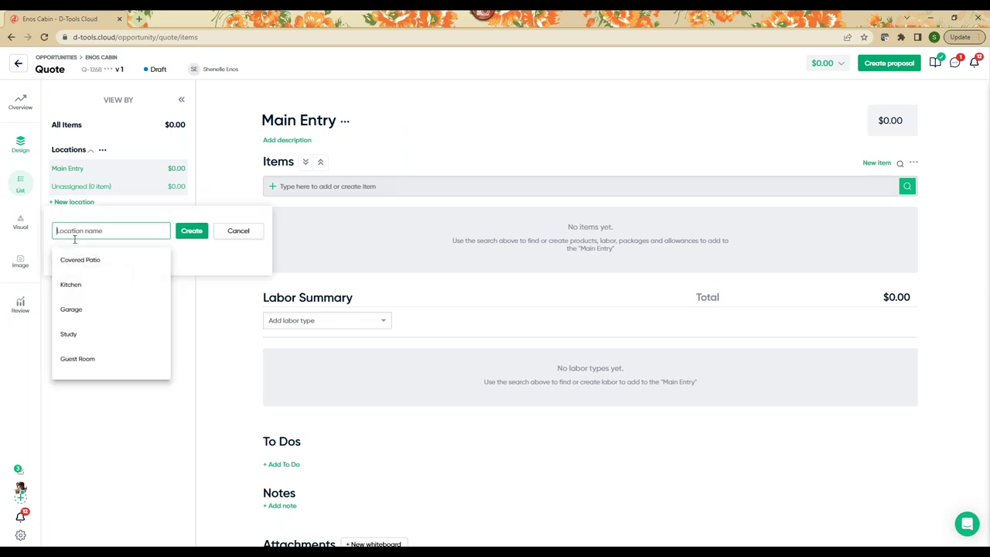
left_click(70, 285)
left_click(189, 239)
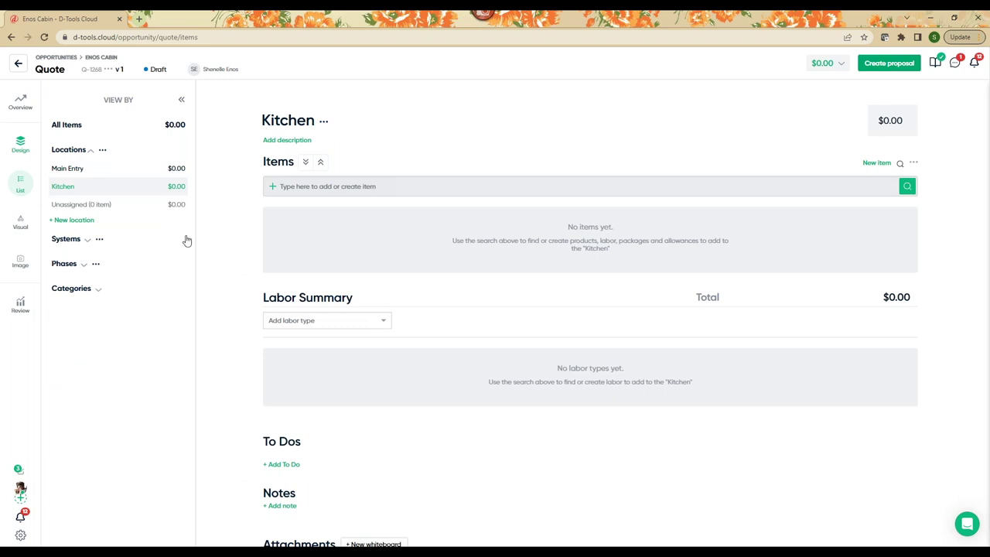
Examine the options available for the Kitchen location and for the whole list of locations
left_click(88, 171)
right_click(88, 183)
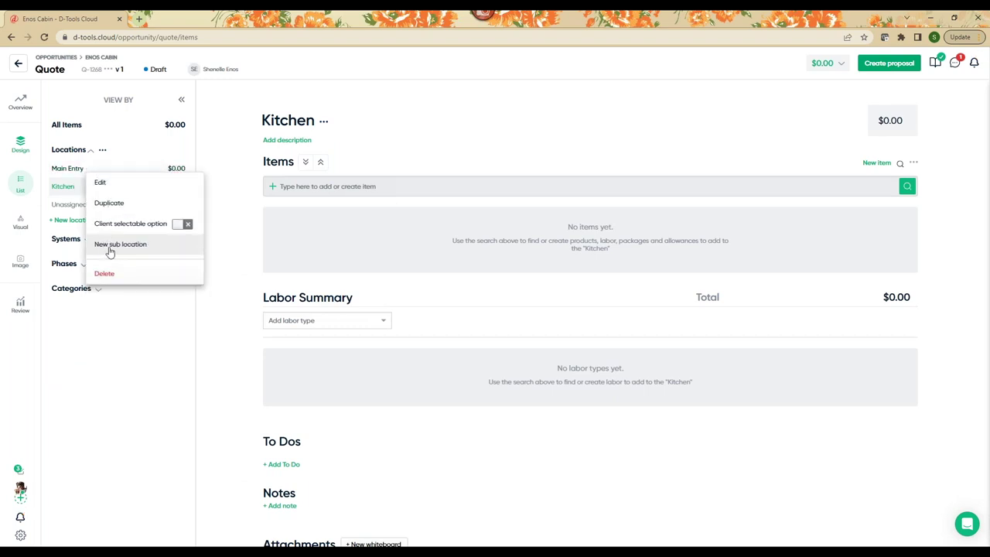
left_click(240, 214)
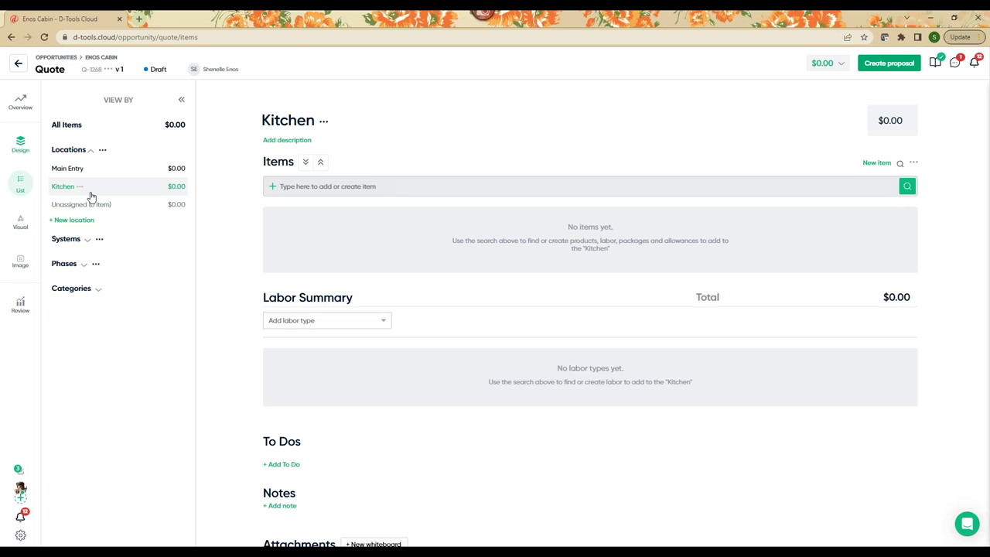
left_click(103, 151)
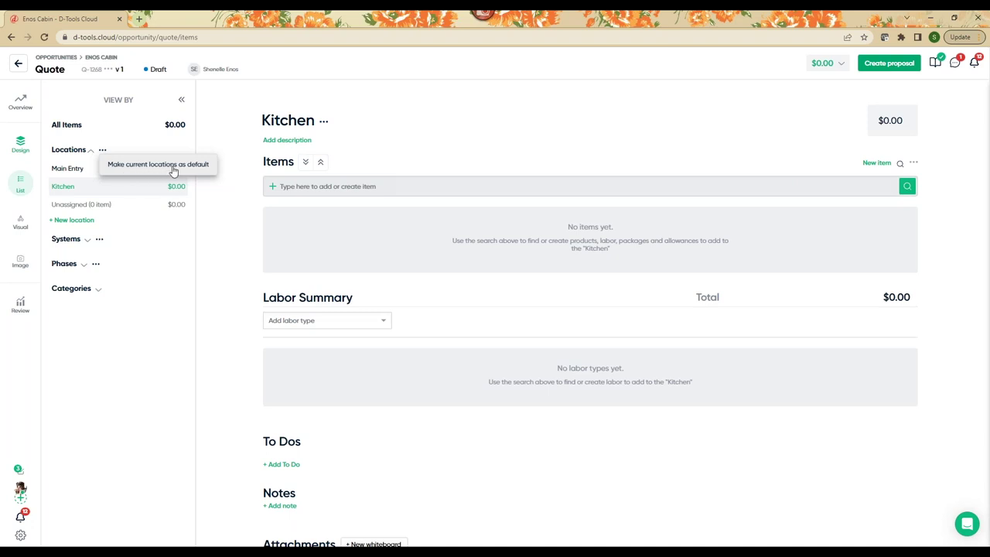
left_click(241, 162)
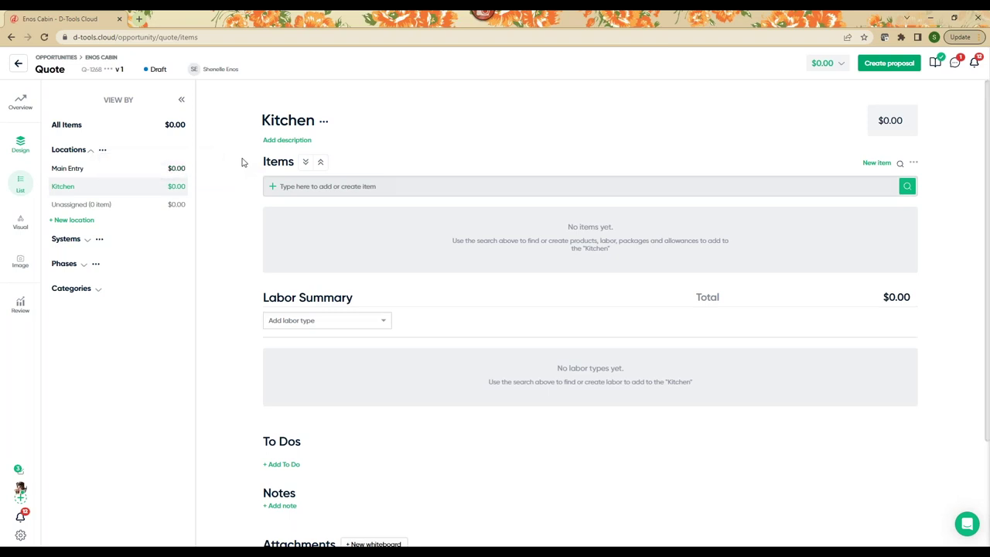
Search for "Control4" items to add to the Main Entry location and view the D-Tools Library matches
left_click(62, 168)
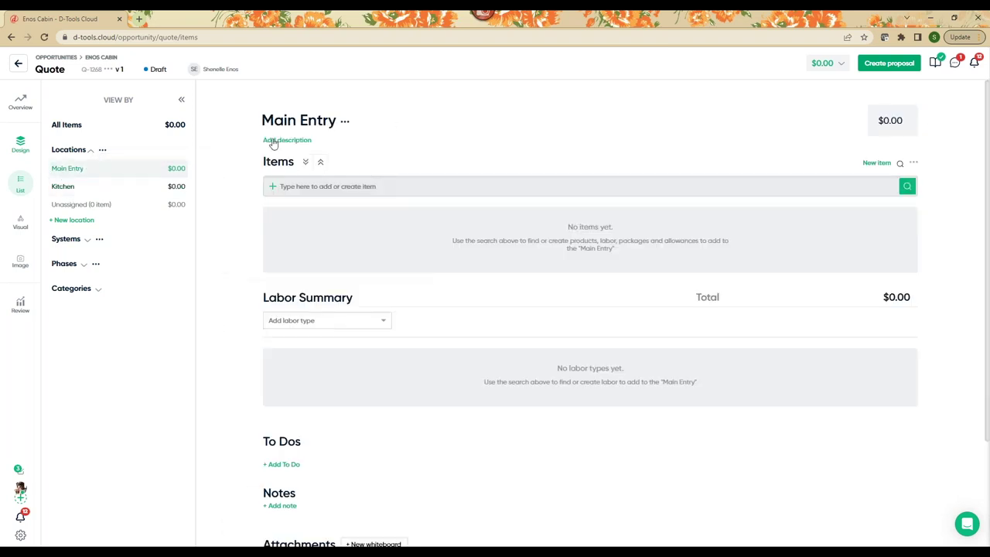
left_click(317, 186)
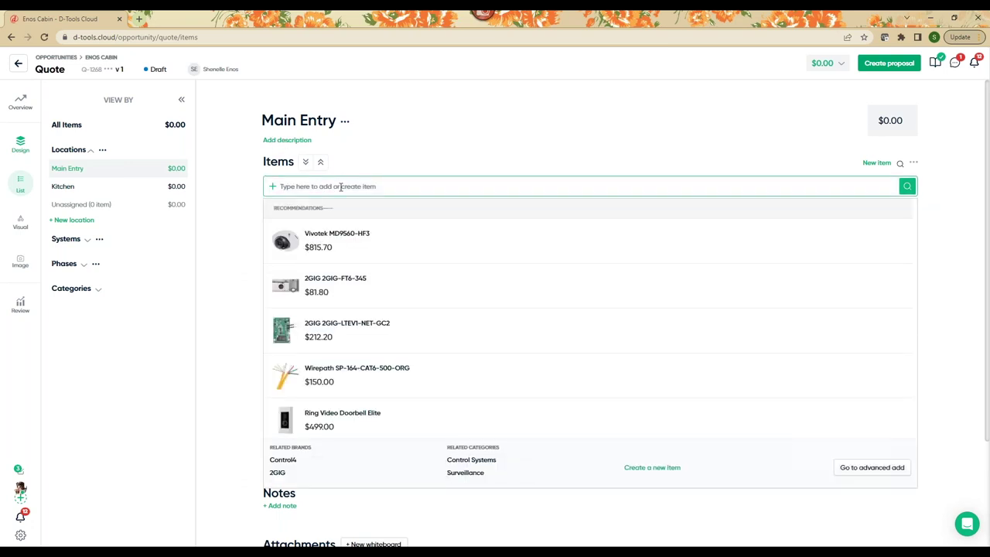
type("Control4")
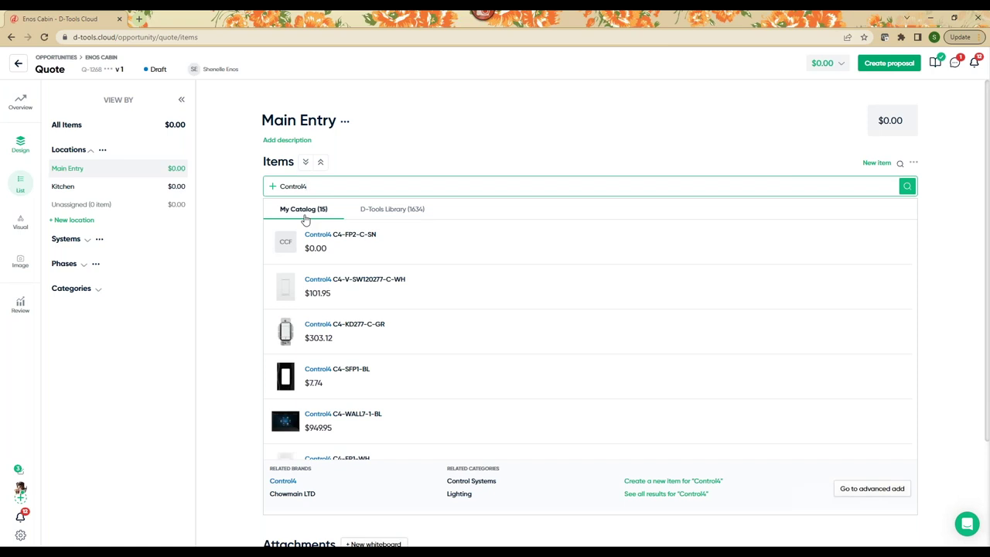
left_click(389, 212)
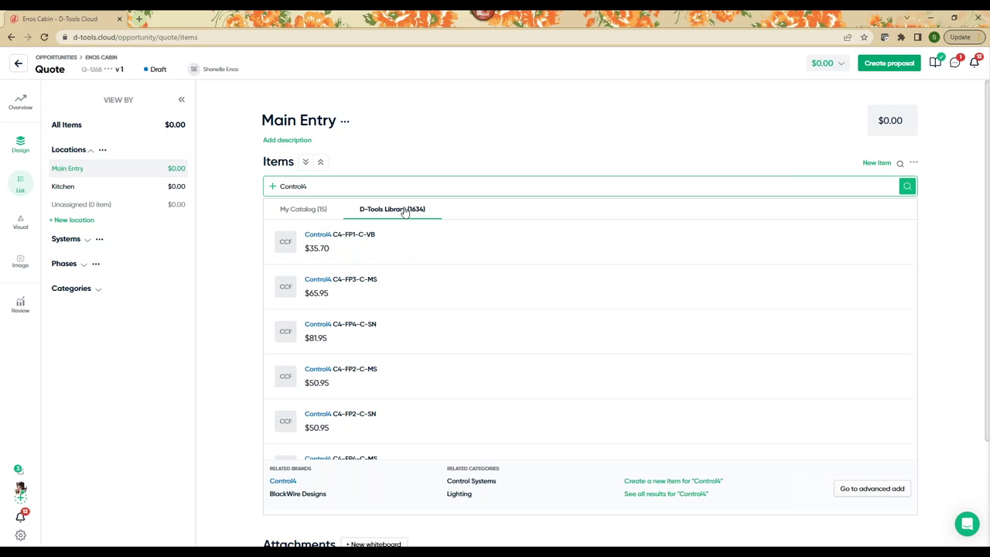
Add the Control4 C4-WALL7-1-BL touch screen from My Catalog to the Main Entry location
left_click(319, 214)
left_click(320, 215)
scroll(308, 389, "down", 2)
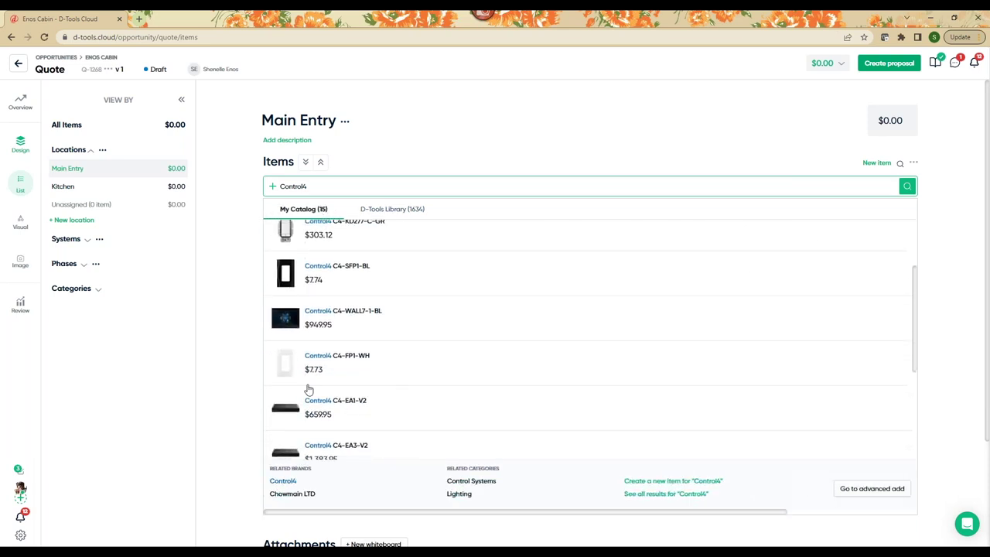
left_click(328, 314)
left_click(836, 447)
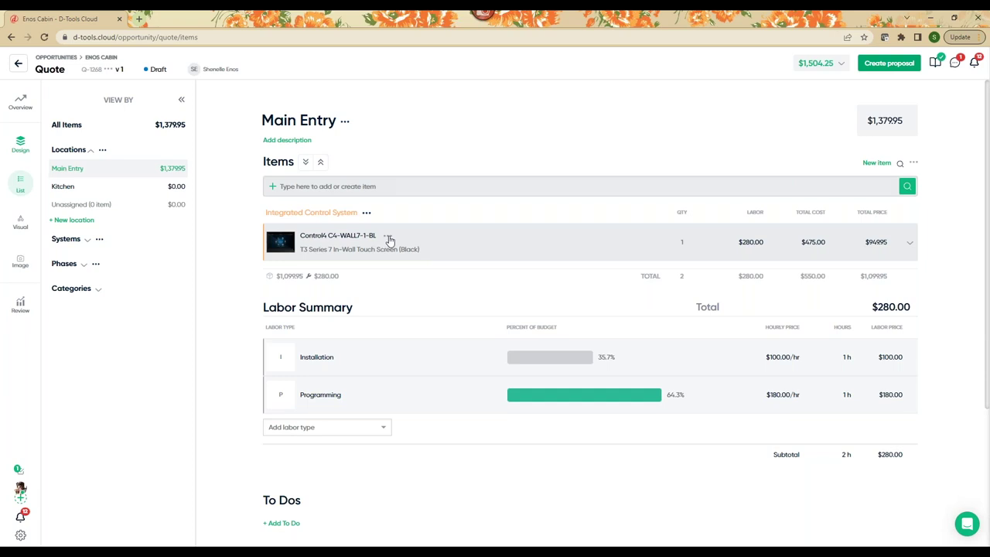
Review the actions available for the Control4 touch screen and expand its accessories
left_click(389, 237)
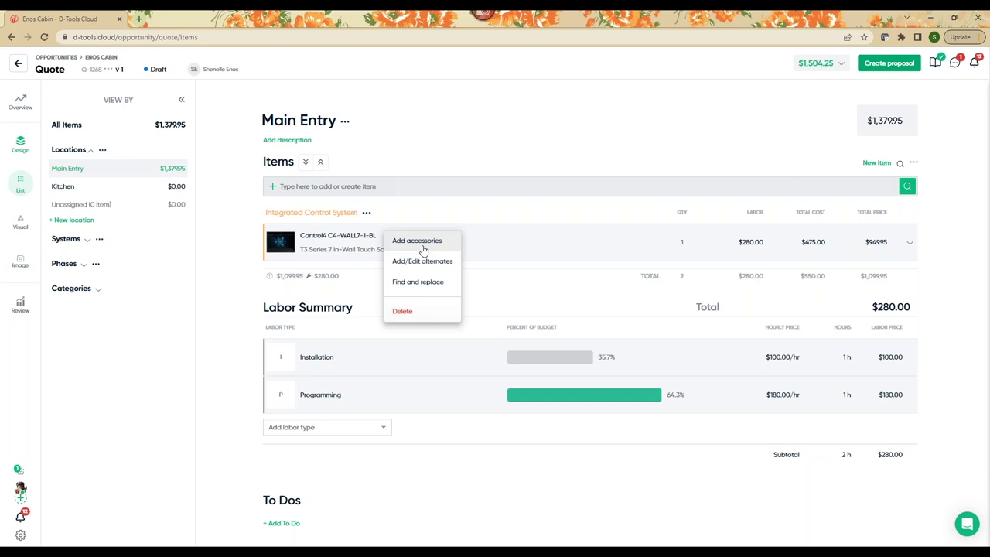
left_click(509, 286)
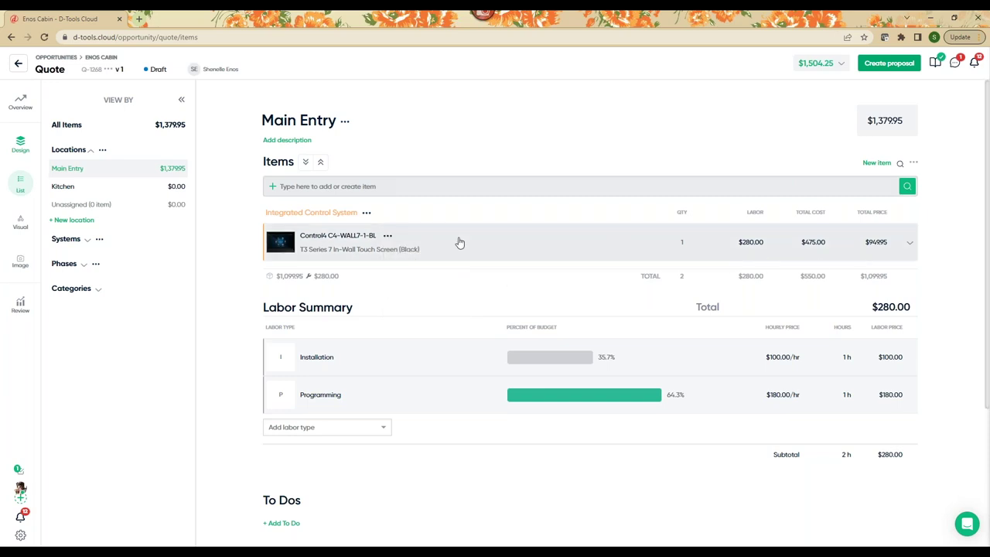
left_click(388, 238)
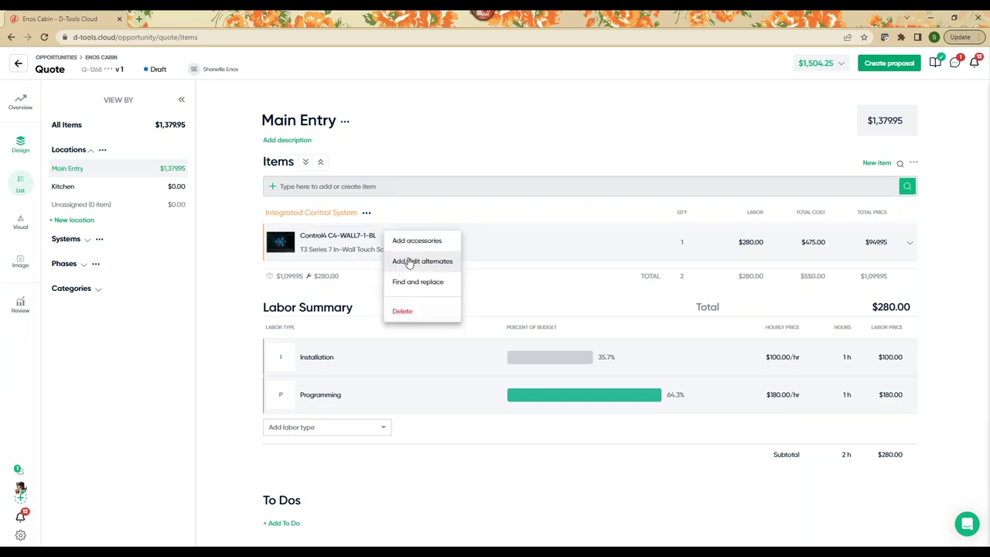
left_click(909, 244)
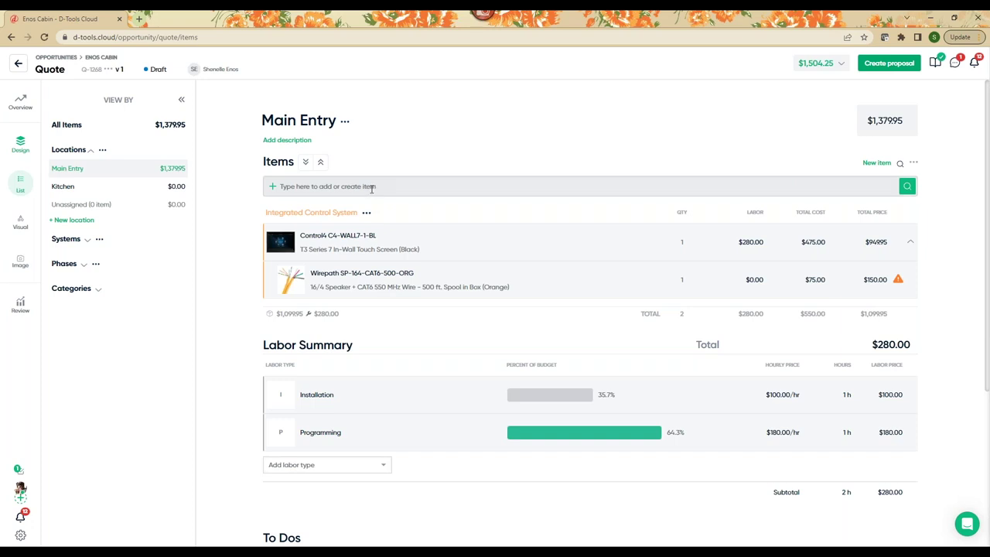
Add the recommended Vivotek MD9560-HF3 camera to the Main Entry location of the quote
left_click(372, 187)
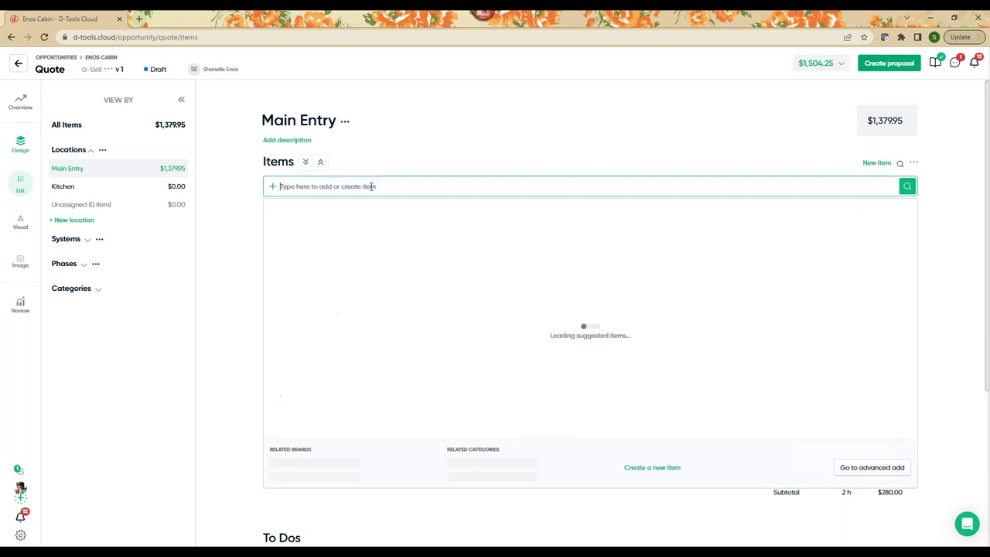
left_click(327, 246)
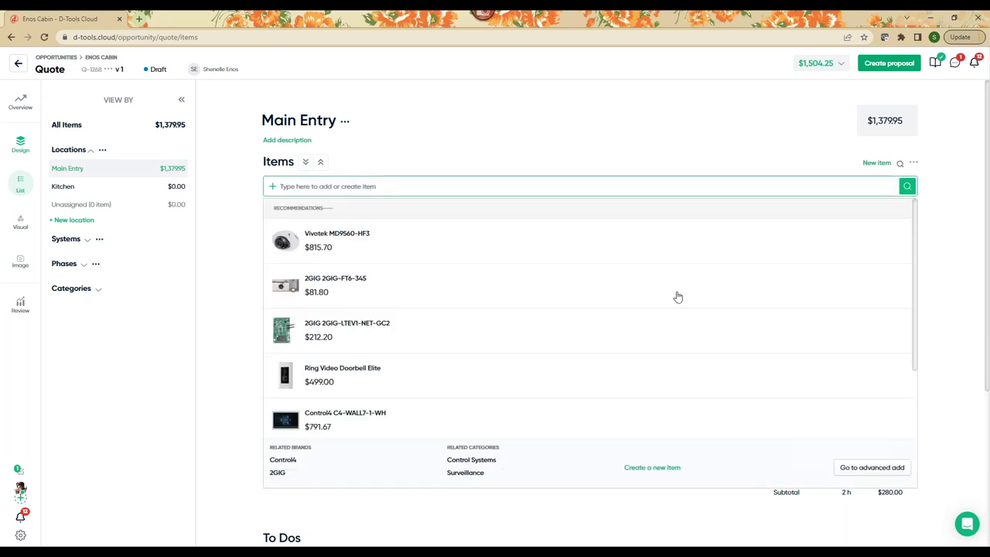
left_click(836, 426)
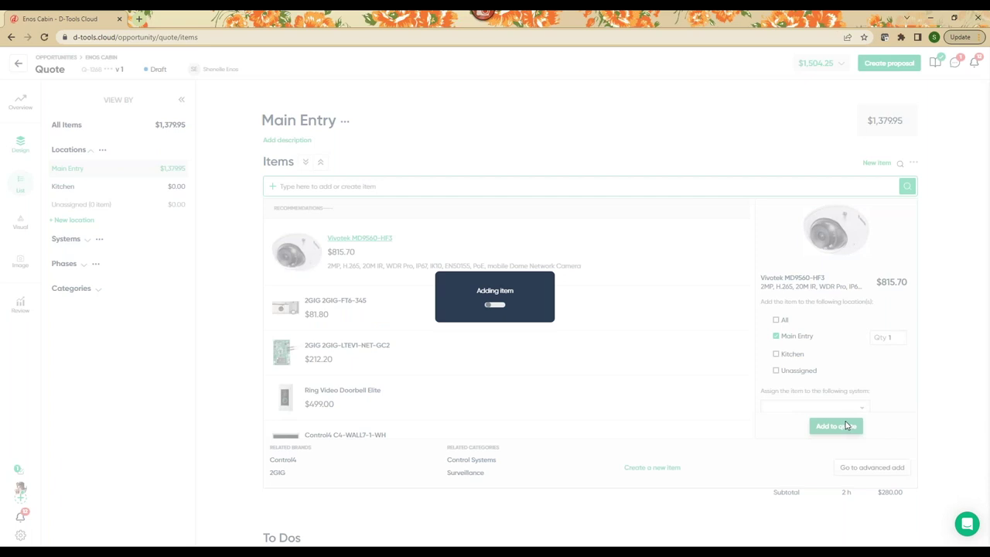
View the shared properties of the Vivotek camera and the Wirepath cable, and close them
left_click(462, 256)
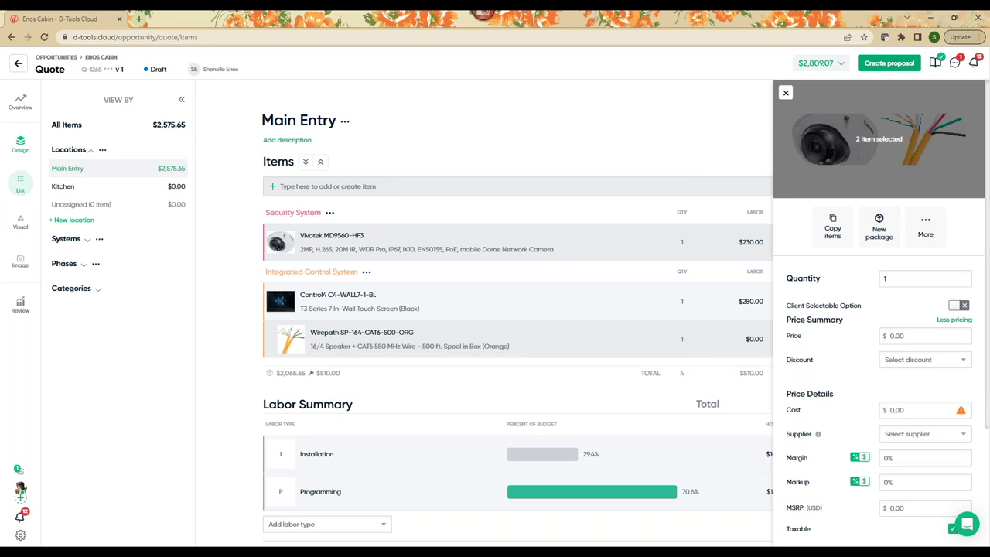
left_click(784, 93)
Open the catalog item of the Control4 C4-WALL7-1-BL touch screen from its quote details and make it editable
left_click(318, 307)
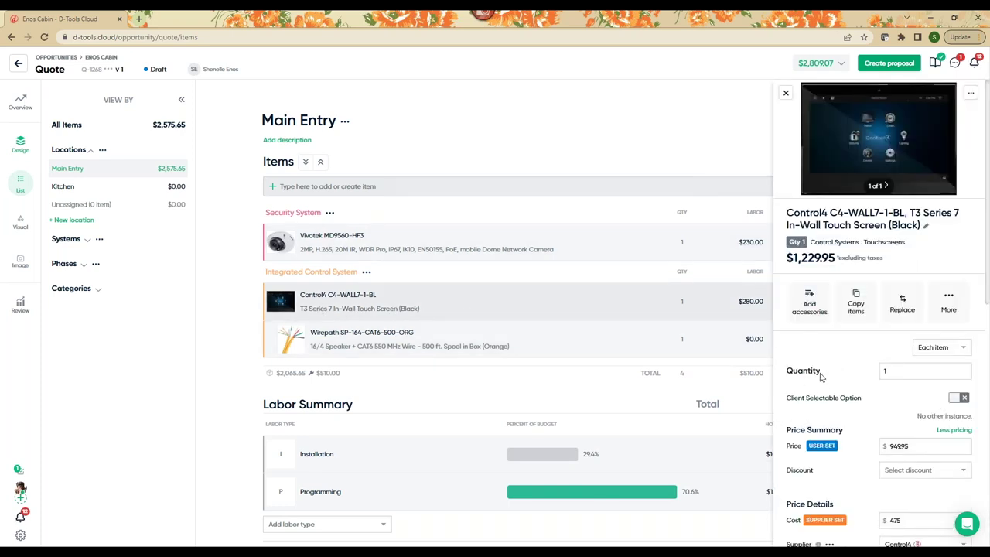
left_click(955, 310)
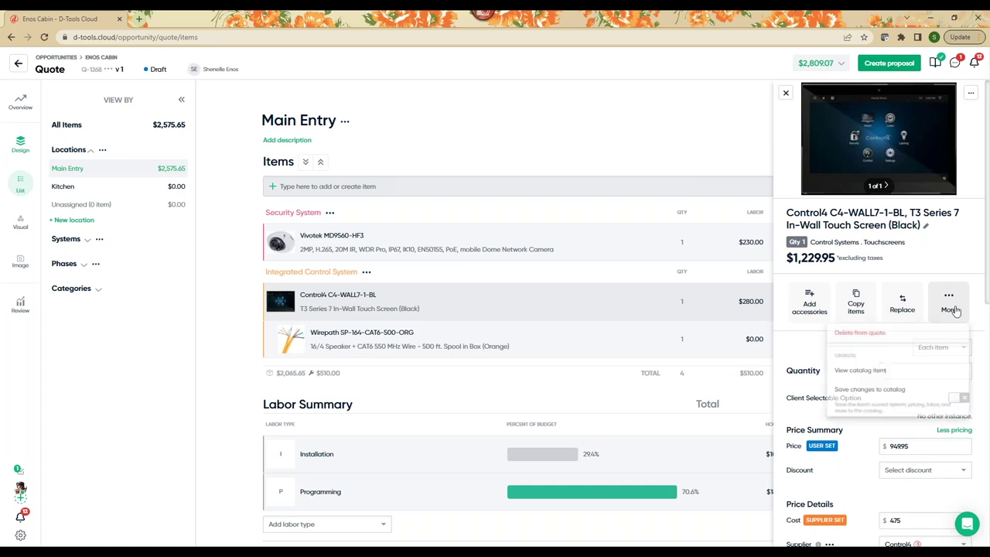
left_click(849, 374)
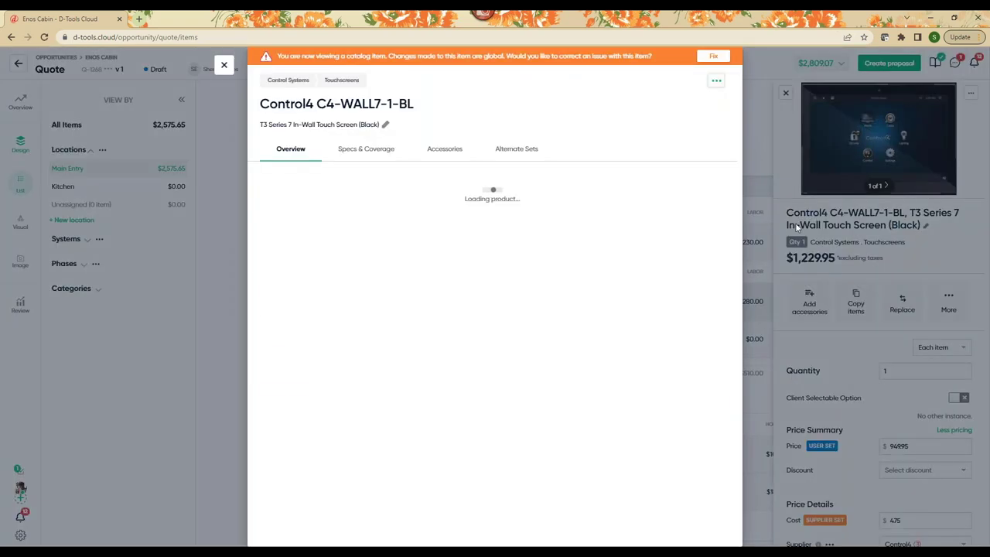
left_click(712, 58)
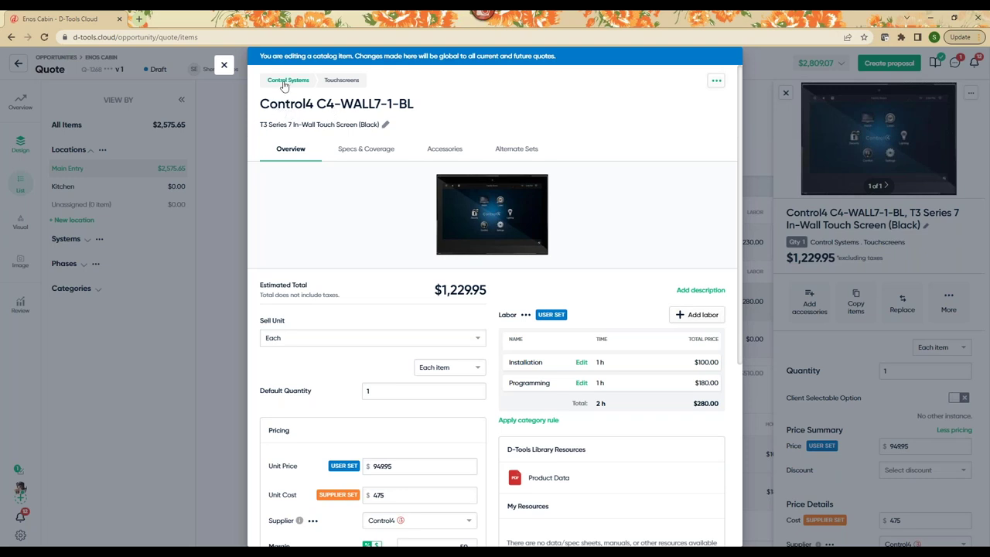
Clear the unit price in the touch screen's catalog pricing
mouse_move(485, 219)
scroll(581, 246, "down", 5)
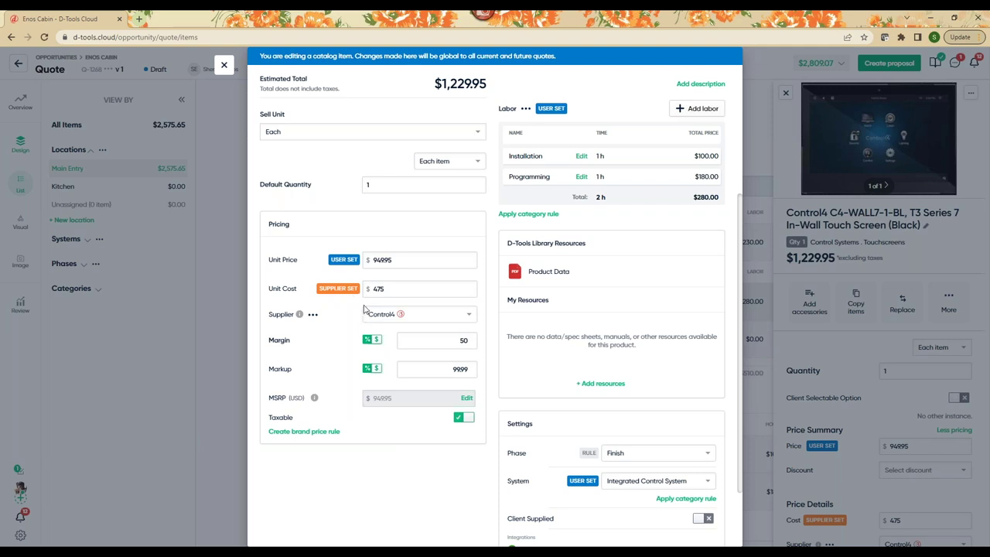
left_click_drag(402, 260, 368, 261)
key("BackSpace")
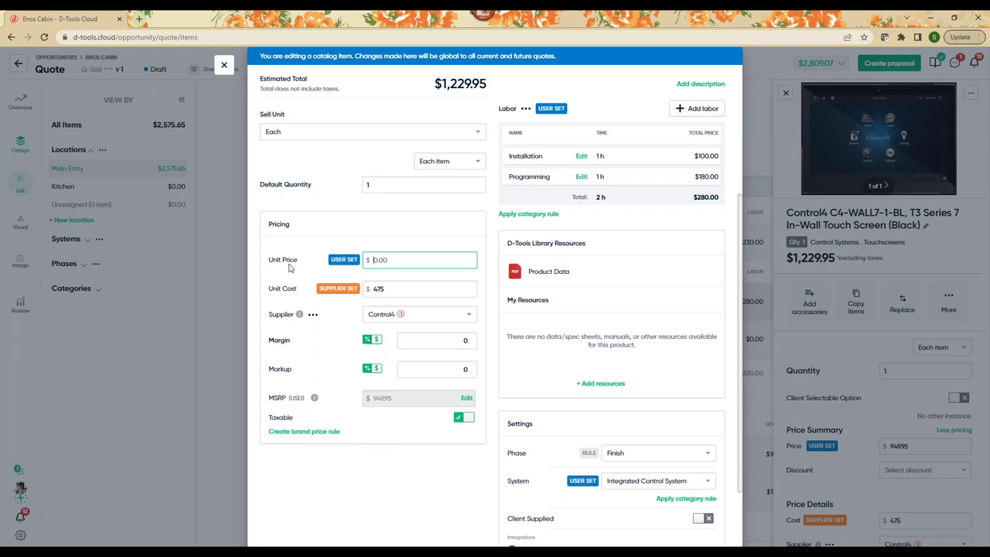
Disconnect the catalog item's MSRP from the manufacturer-provided value, and sync it again
left_click(466, 399)
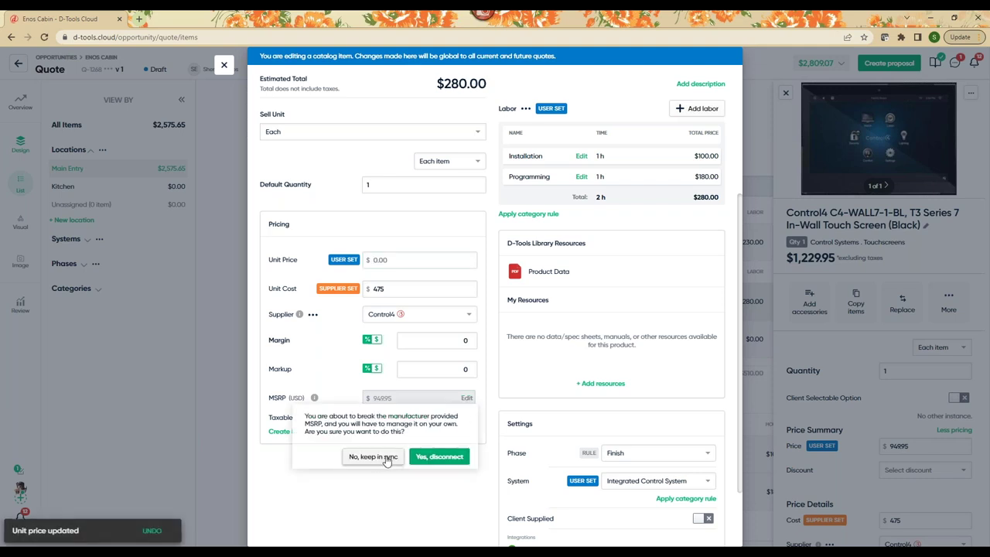
left_click(456, 457)
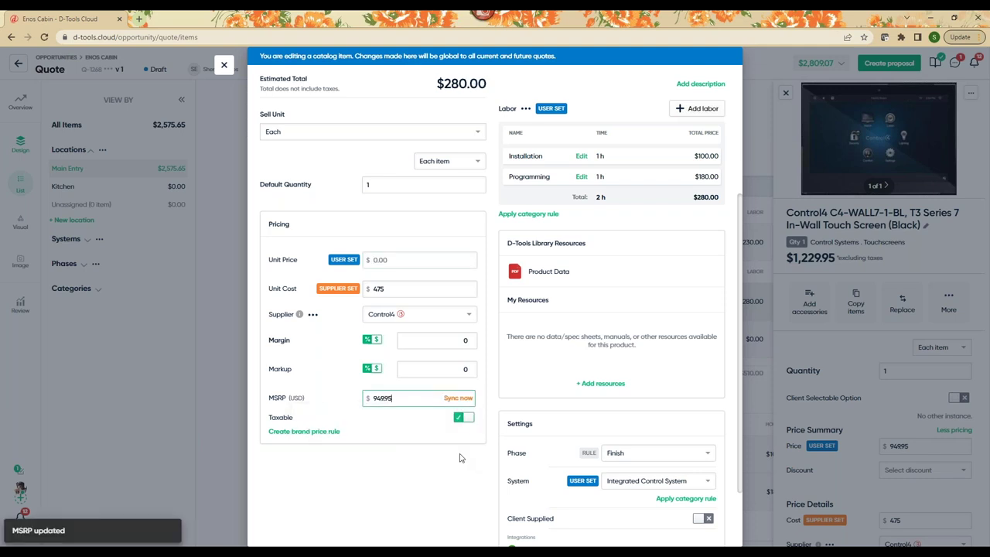
left_click(459, 398)
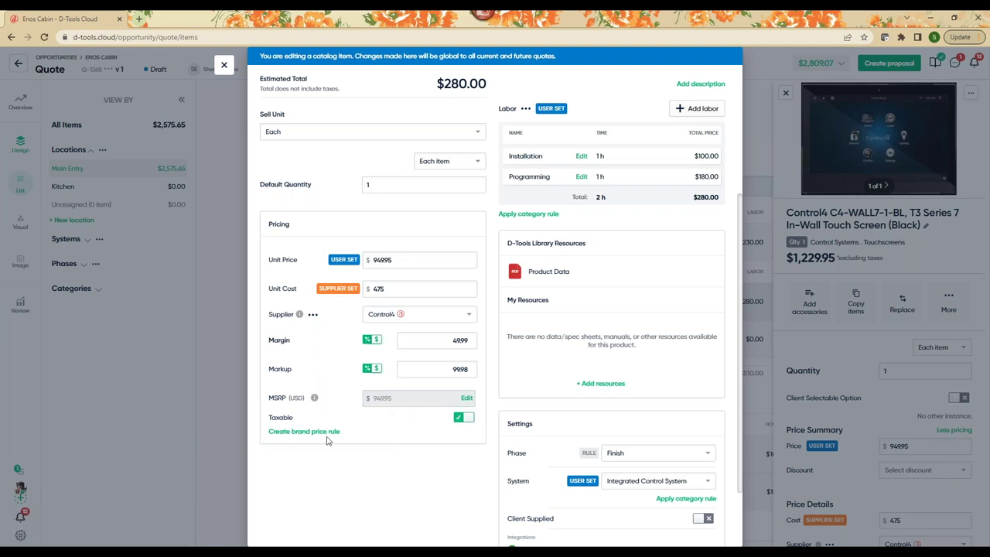
double_click(453, 340)
left_click(309, 335)
Add a Materials Management labor item of 30 minutes to the touch screen's catalog labor
scroll(461, 361, "up", 1)
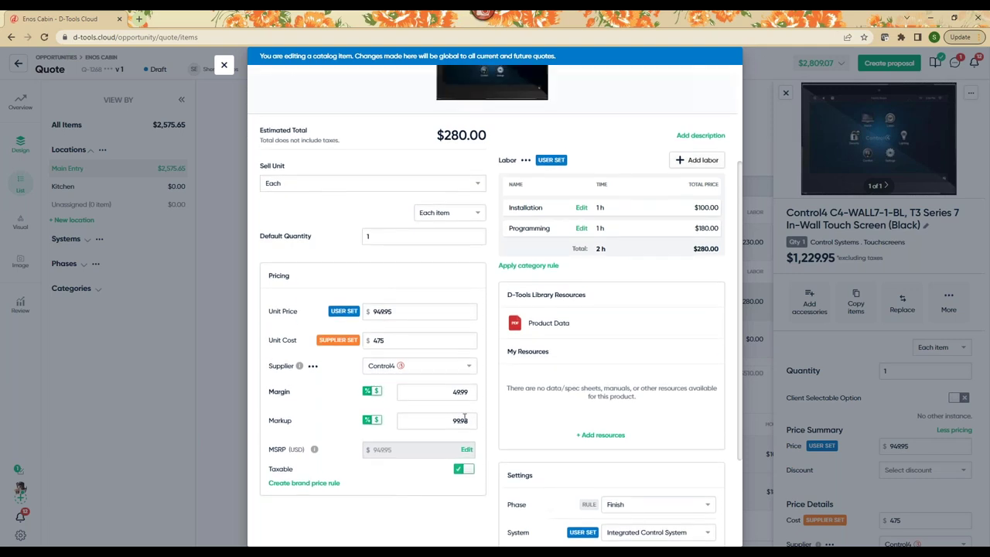
scroll(521, 236, "up", 2)
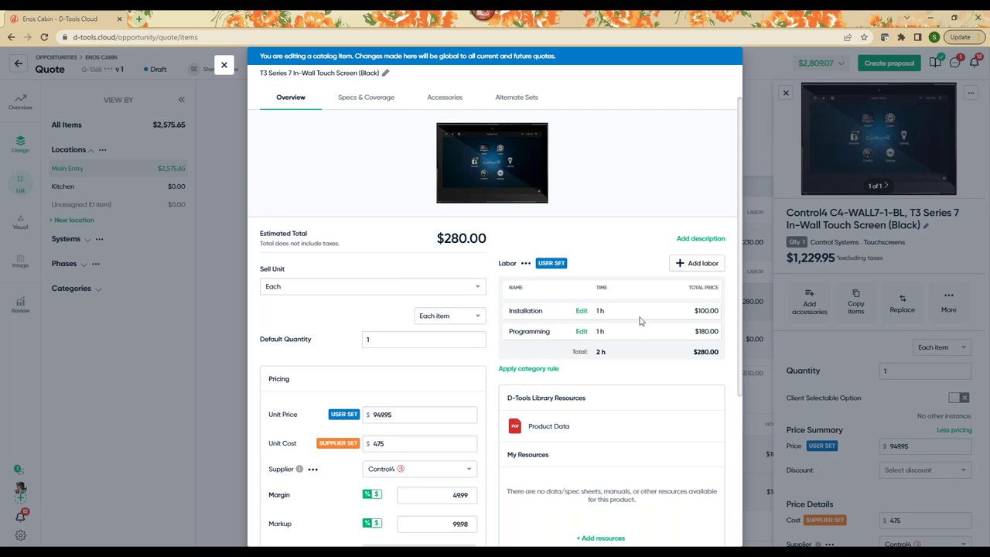
mouse_move(476, 195)
left_click(691, 264)
left_click(557, 318)
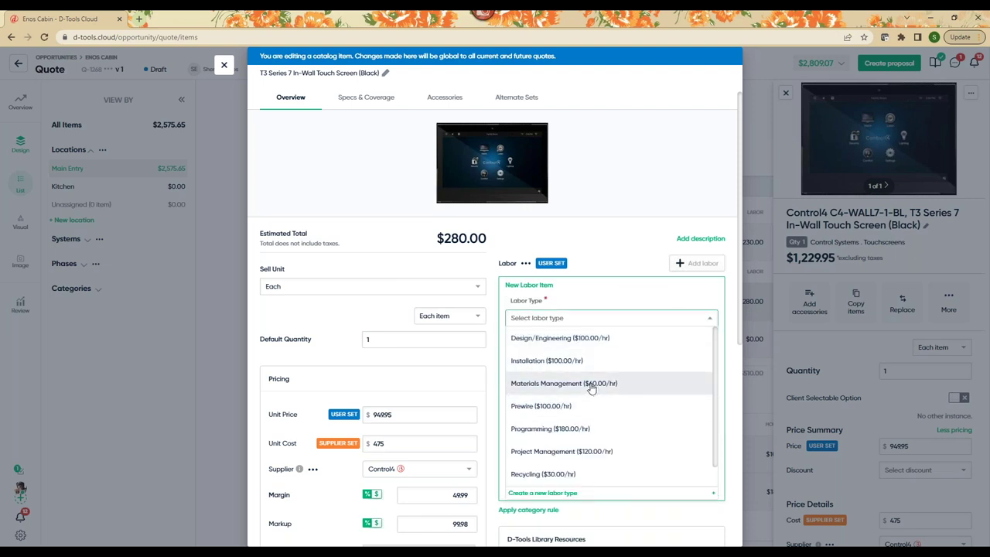
left_click(523, 386)
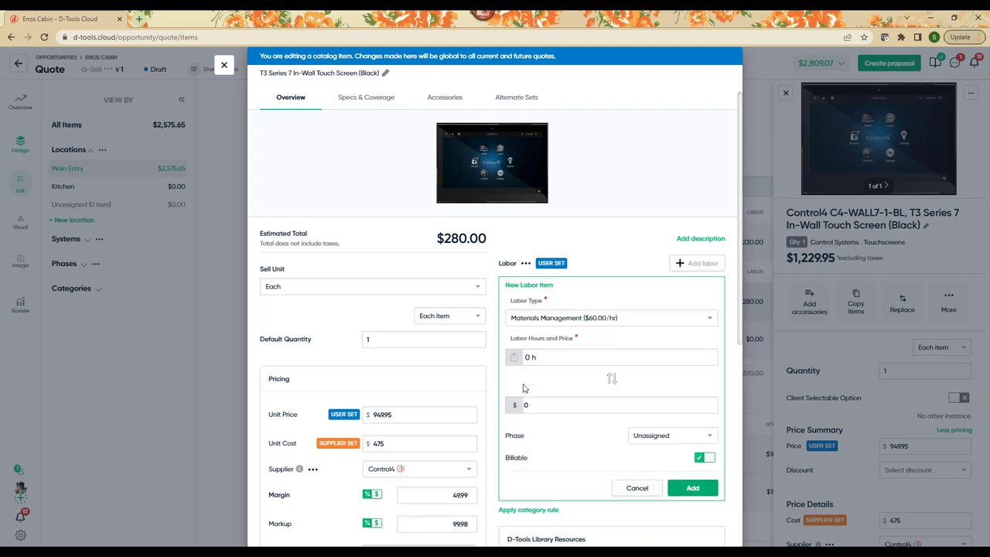
left_click(568, 357)
left_click(611, 400)
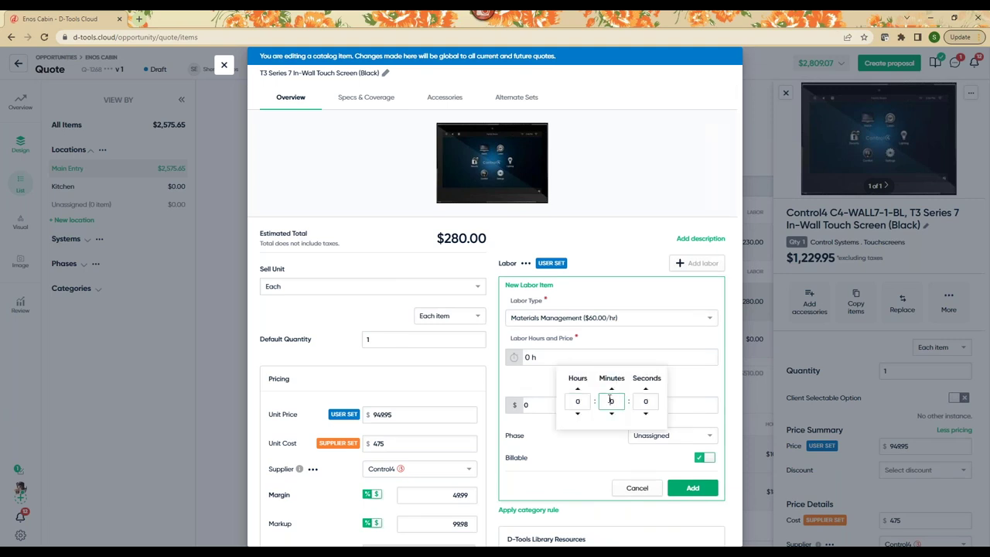
type("30")
left_click(702, 381)
left_click(692, 488)
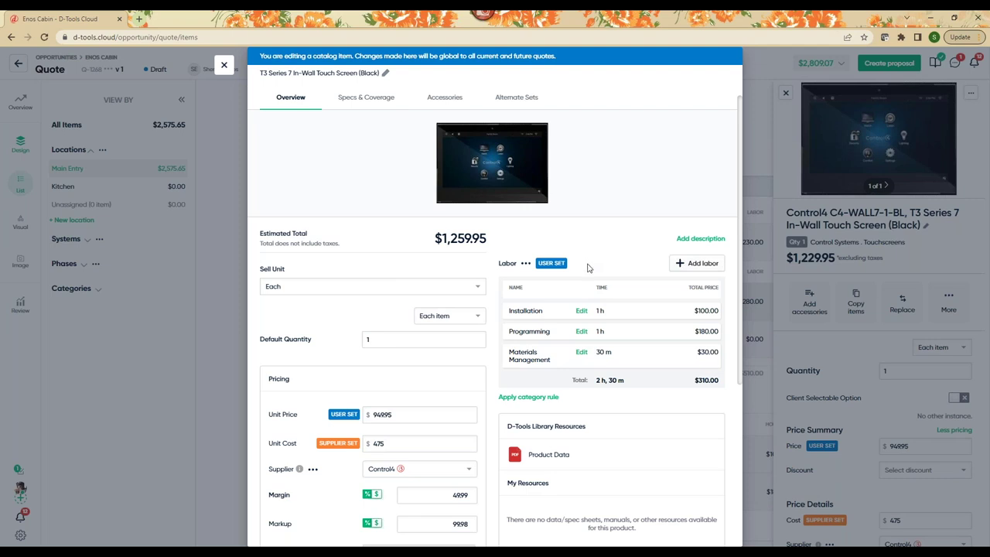
View the touch screen's Product Data sheet from the D-Tools library resources and close it
scroll(607, 319, "down", 2)
scroll(611, 350, "up", 2)
scroll(633, 409, "down", 2)
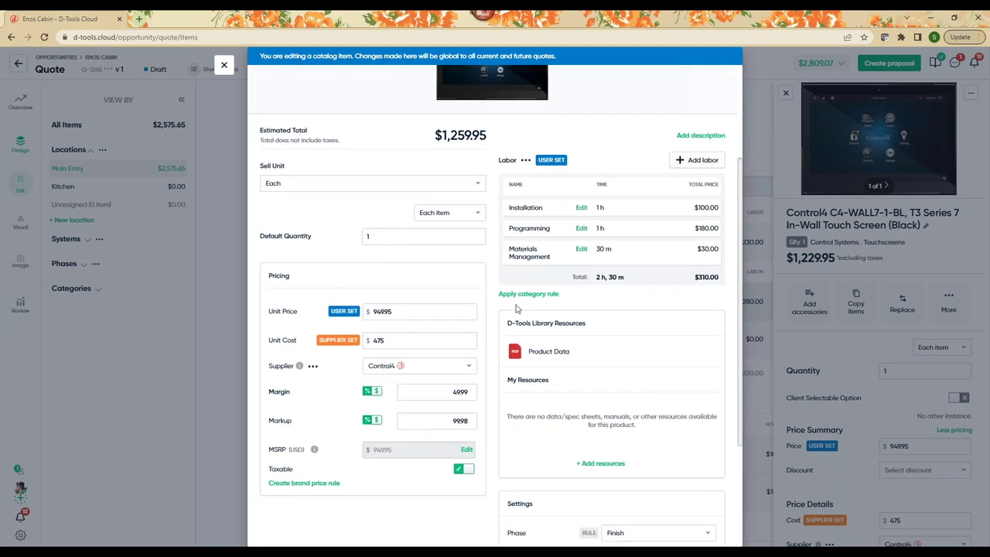
left_click(544, 358)
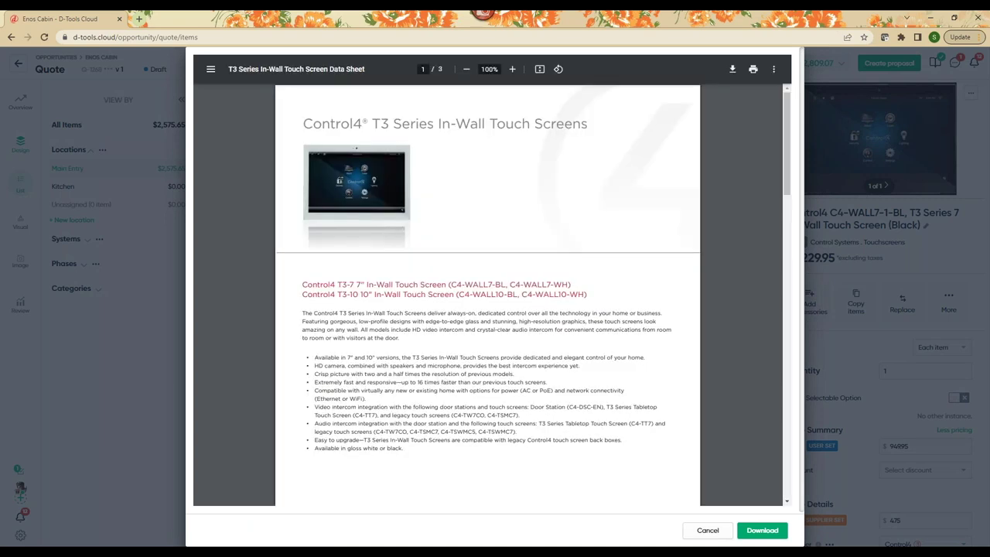
left_click(708, 531)
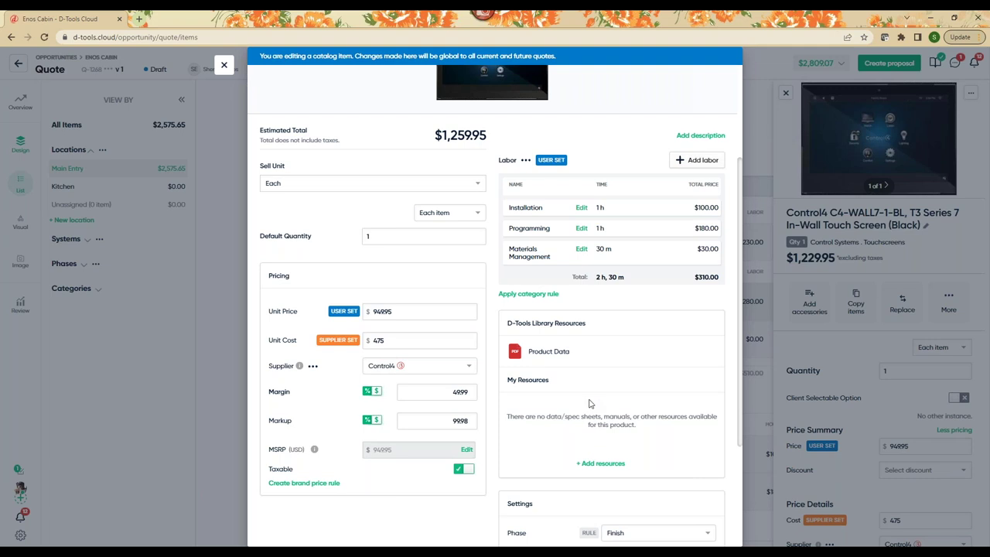
Review the catalog item's specs and coverage and its accessories, and close the catalog item
scroll(700, 425, "up", 2)
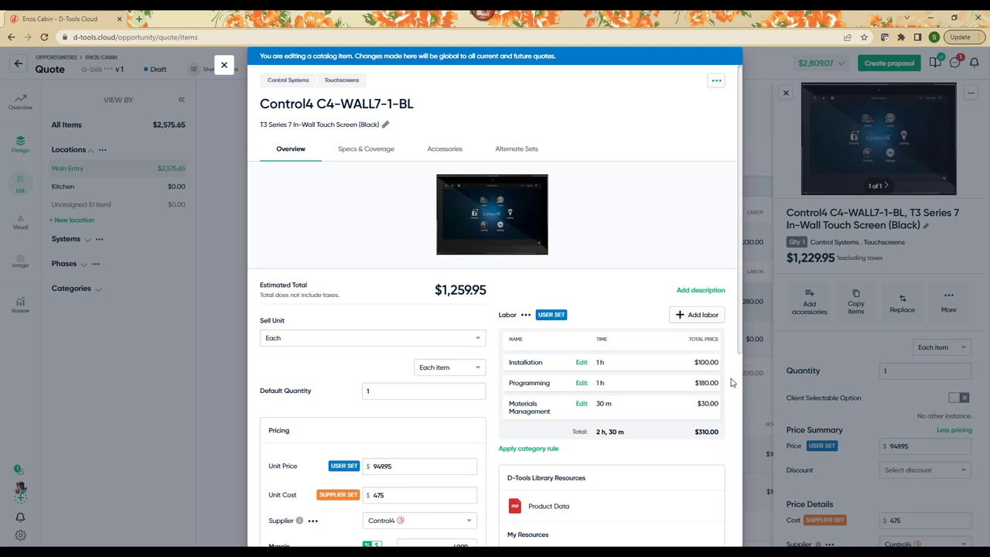
left_click(364, 154)
left_click(444, 150)
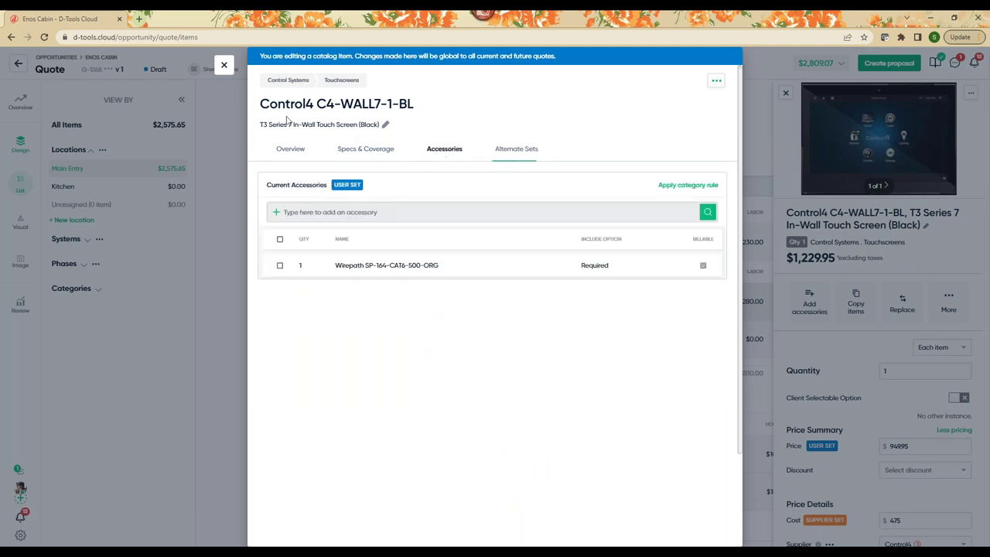
left_click(224, 65)
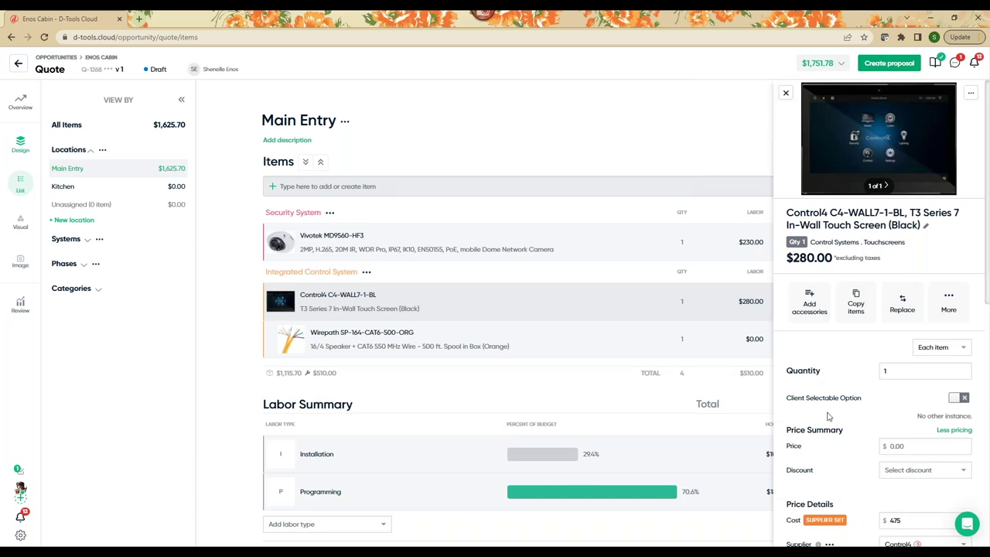
Start a client selectable alternate set for the quoted touch screen, named "Choose your preferred Touch Screen"
scroll(827, 418, "down", 3)
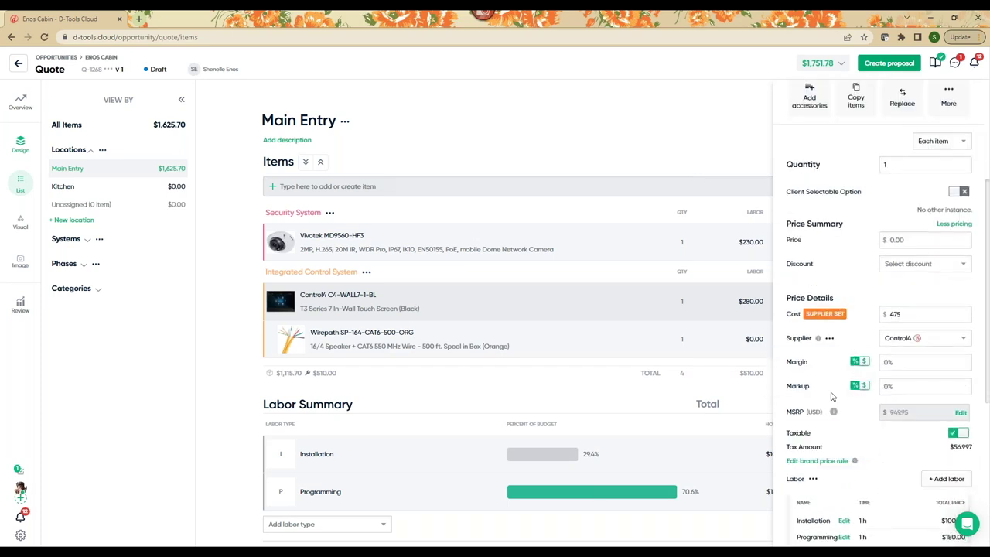
scroll(859, 417, "down", 3)
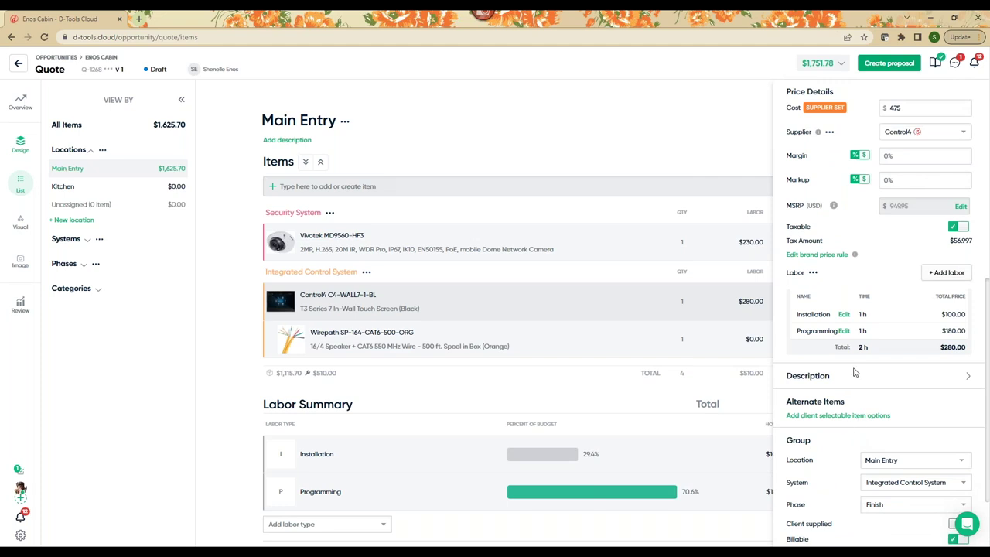
scroll(854, 372, "up", 5)
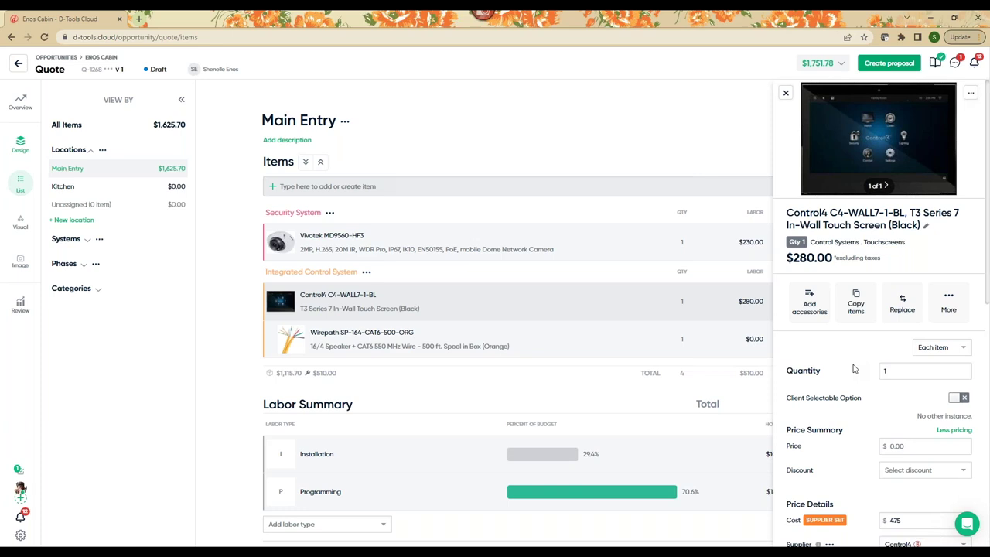
scroll(913, 333, "down", 4)
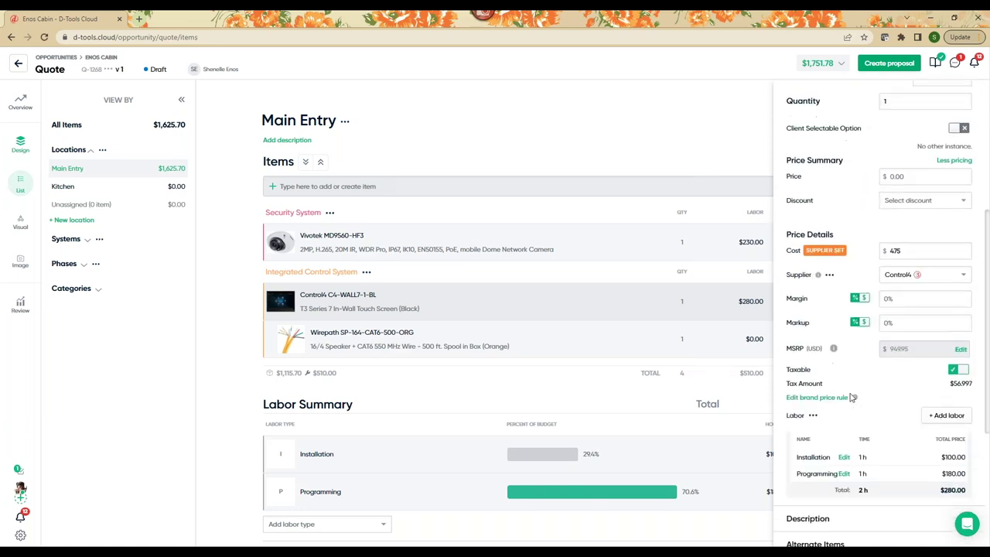
scroll(851, 398, "down", 1)
scroll(852, 400, "down", 1)
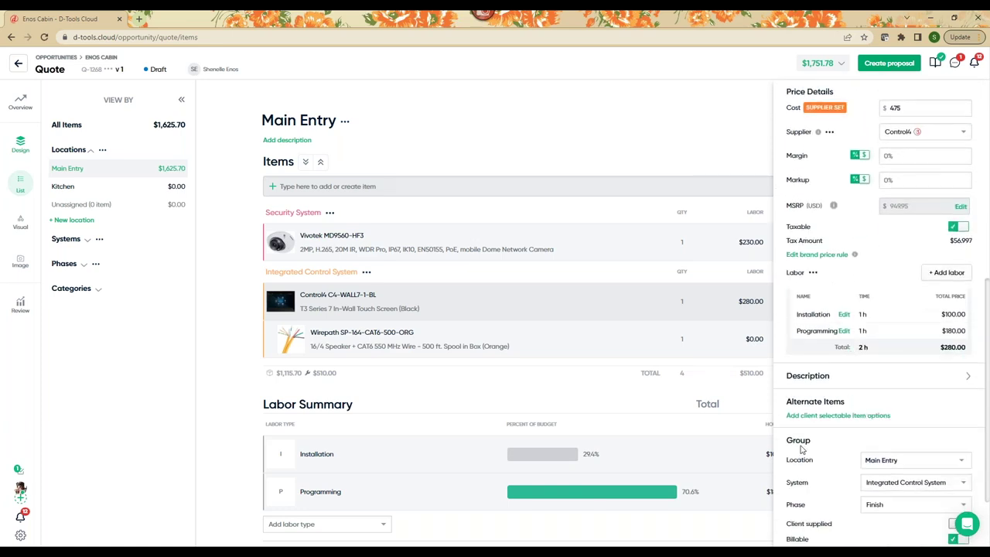
left_click(843, 416)
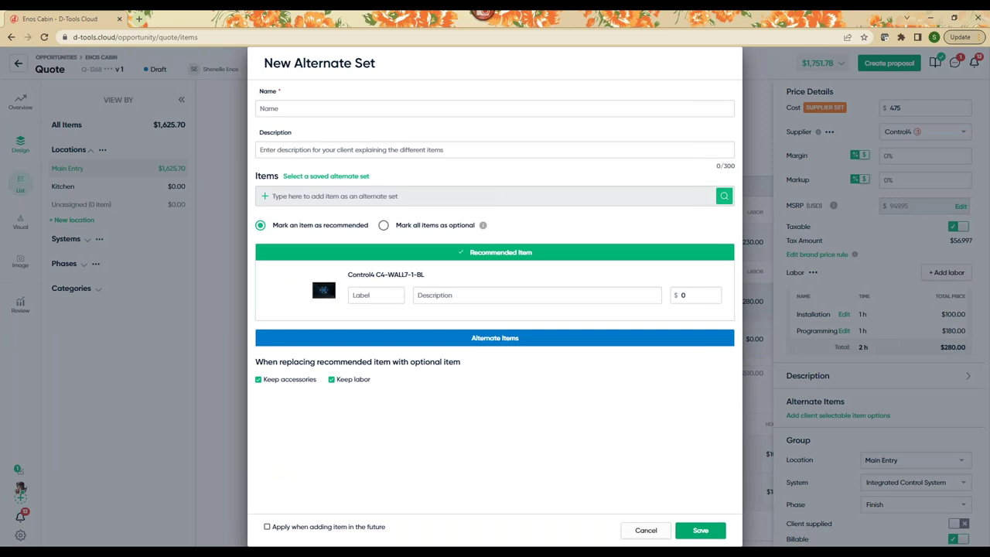
left_click(313, 105)
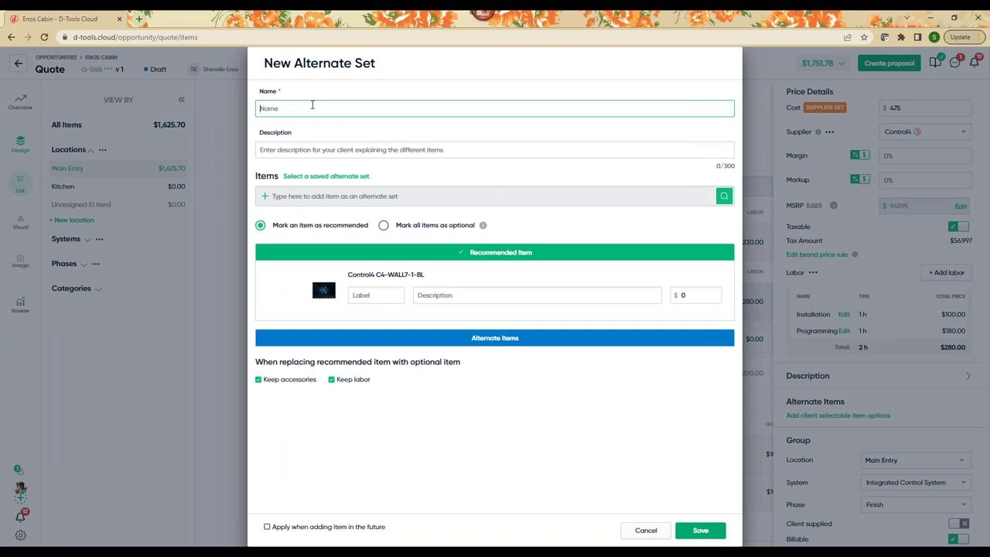
type("Choose c your preferred Touch Screen")
Search the catalog for control4 and add the Control4 C4-WALL10-1-BL as an alternate item
left_click(280, 194)
type("contro")
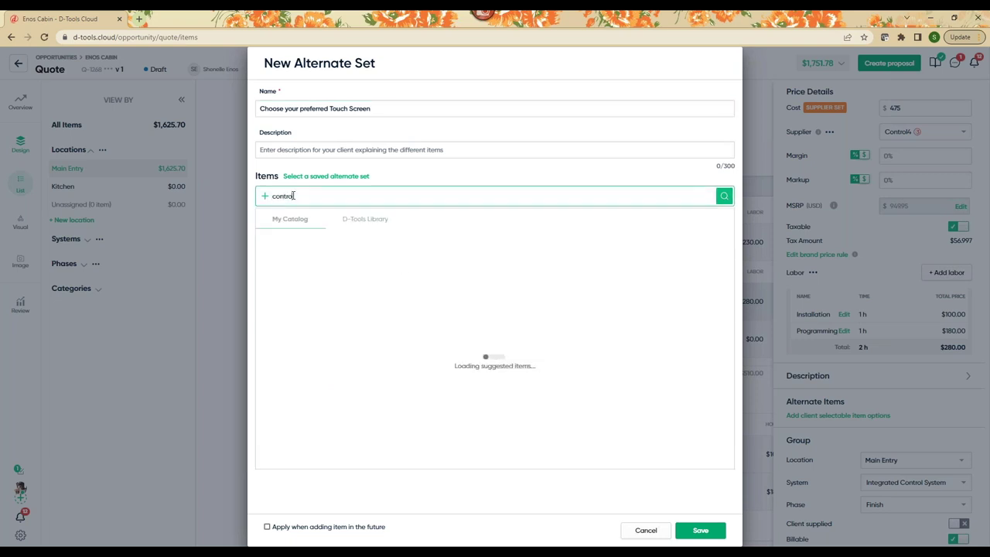
type("l4")
scroll(296, 348, "down", 10)
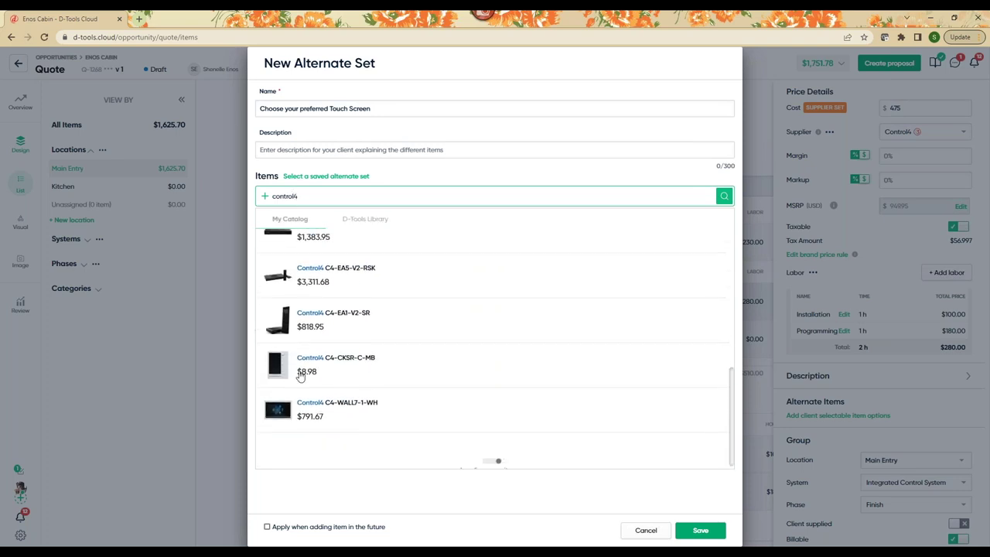
scroll(311, 417, "down", 1)
scroll(310, 430, "down", 1)
left_click(704, 429)
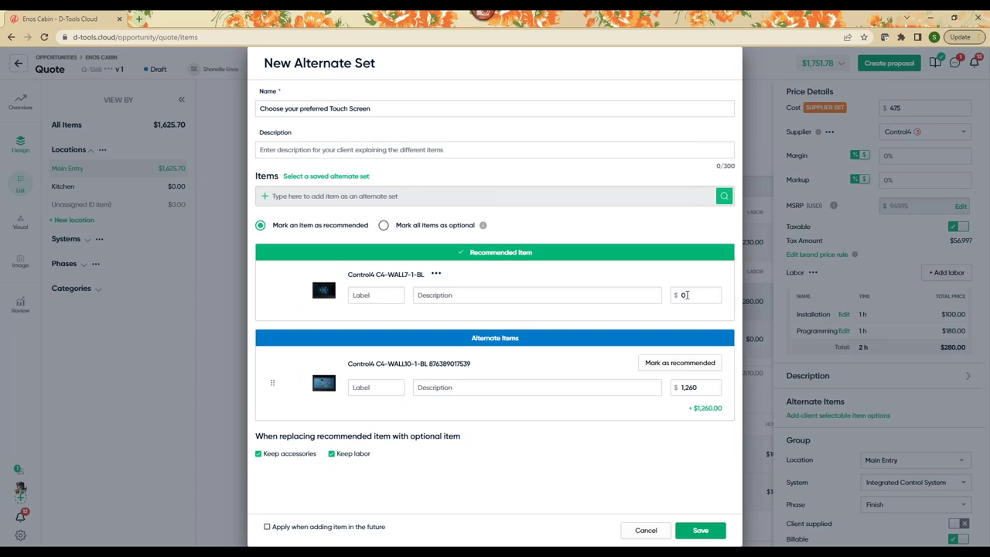
Label the recommended C4-WALL7-1-BL "Most Popular" and describe it as "Does the trick every time"
left_click(363, 298)
type("Most Popular")
key("Tab")
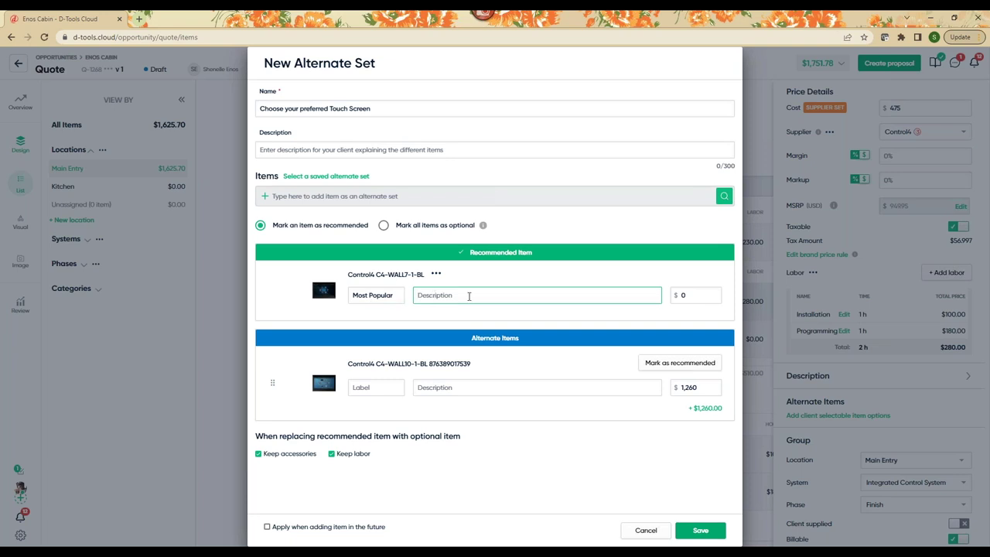
type("Does the trick every time")
Label the alternate C4-WALL10-1-BL "High End" and describe it as "Best in class"
left_click(371, 390)
type("High End")
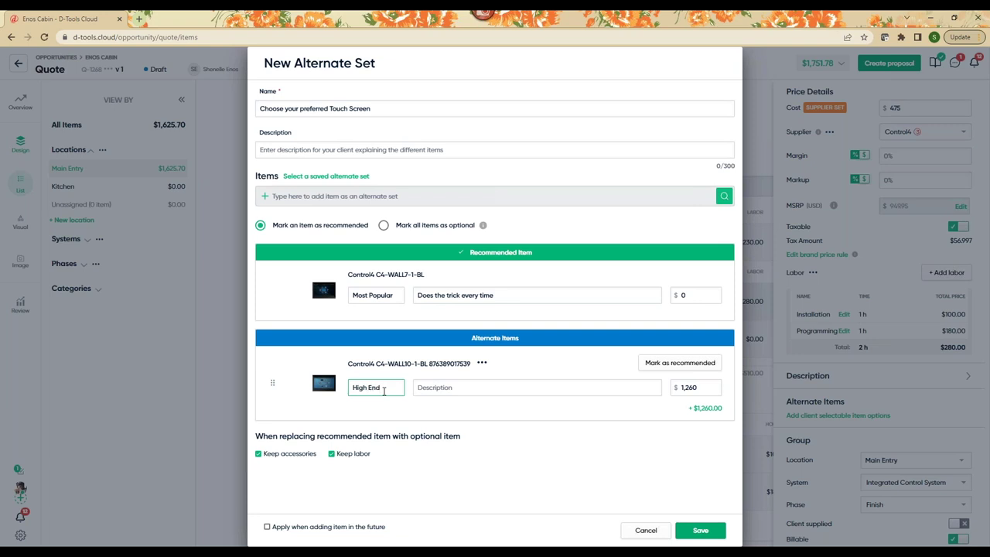
left_click(455, 388)
type("Best in class")
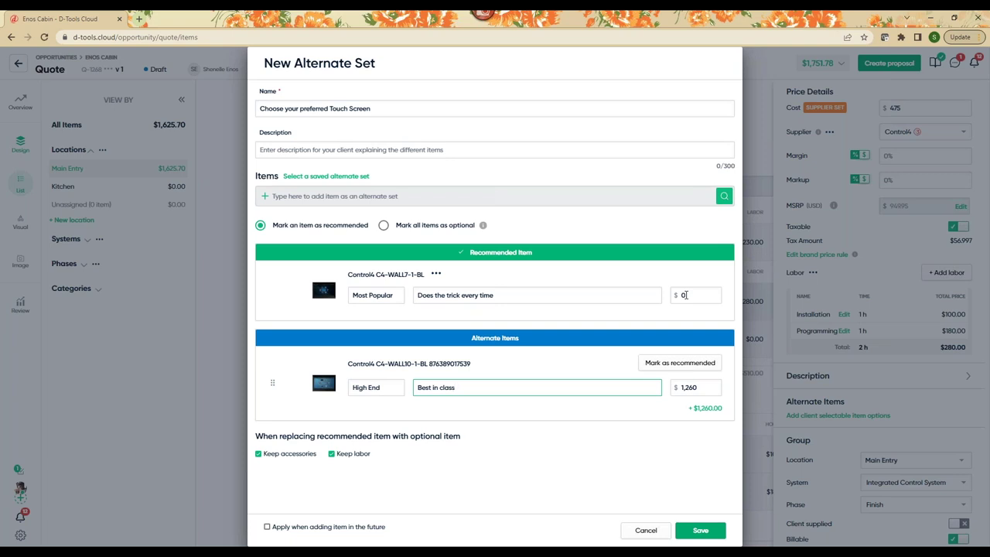
Try marking all items in the set as optional, and switch back to marking an item as recommended
left_click(683, 294)
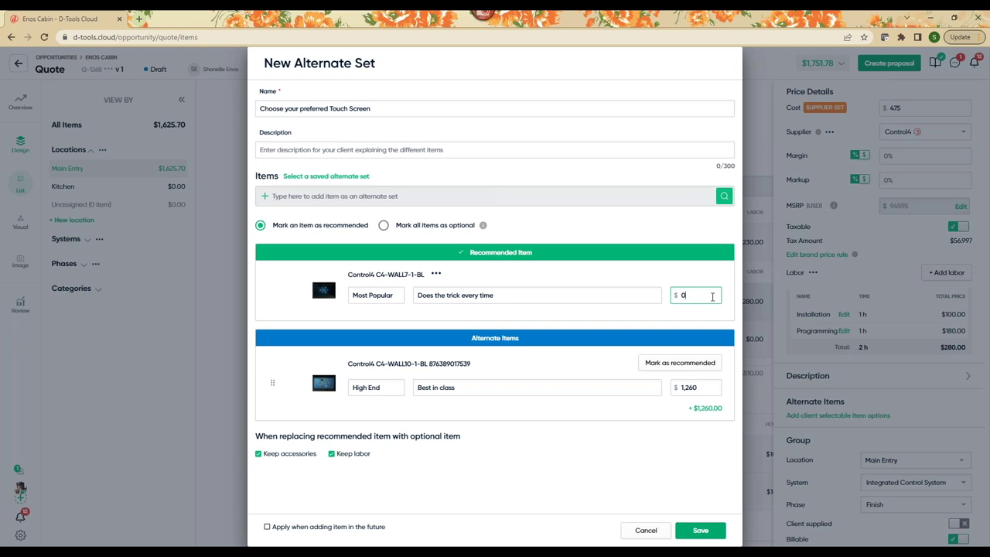
left_click(572, 502)
left_click(384, 225)
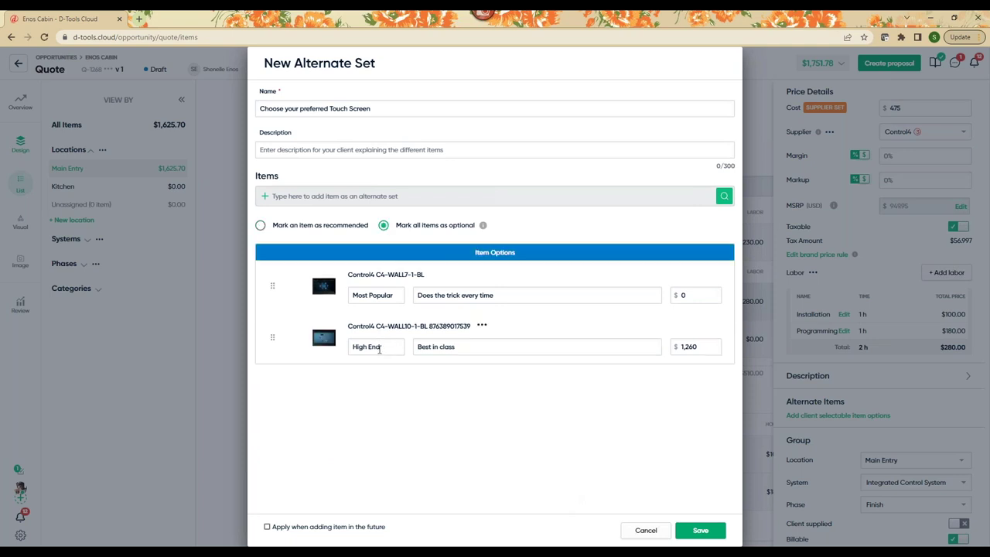
left_click(259, 225)
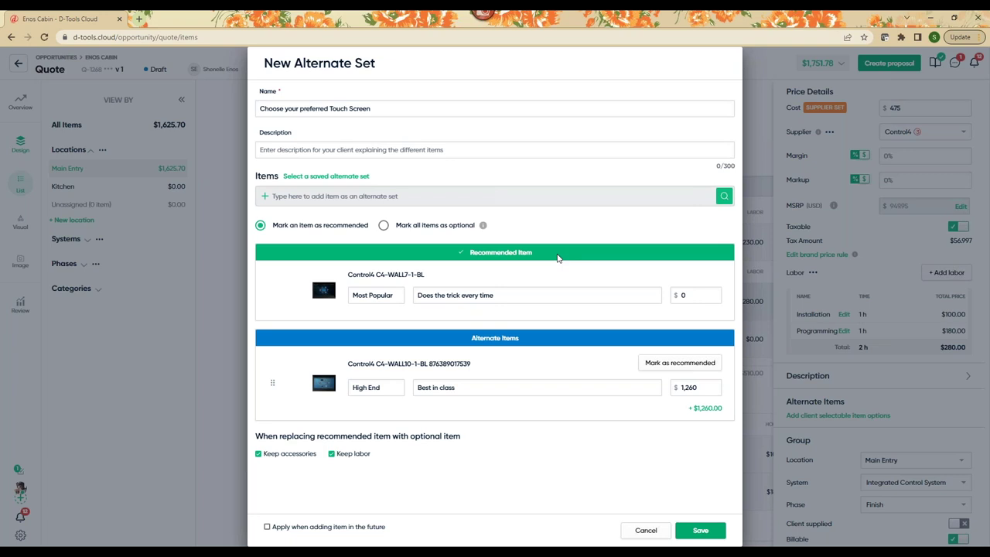
Save the alternate set with the C4-WALL7-1-BL as the recommended touch screen
left_click(700, 531)
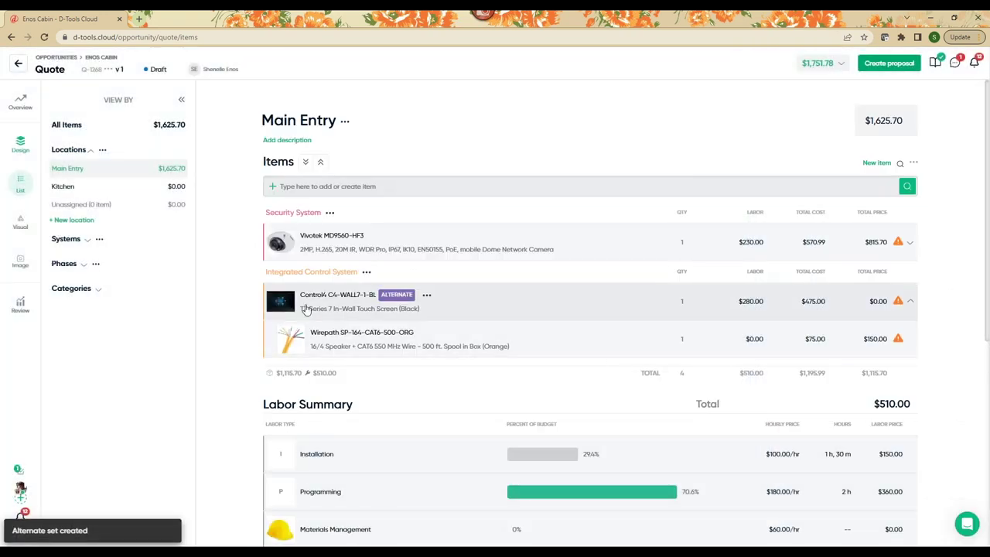
mouse_move(900, 303)
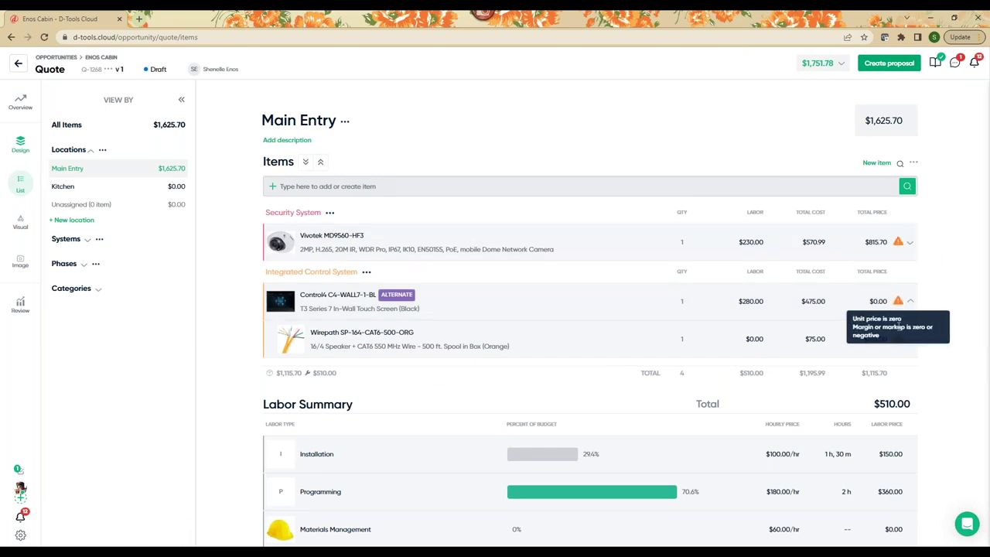
Review the quote's item validation settings and leave them unchanged
left_click(109, 69)
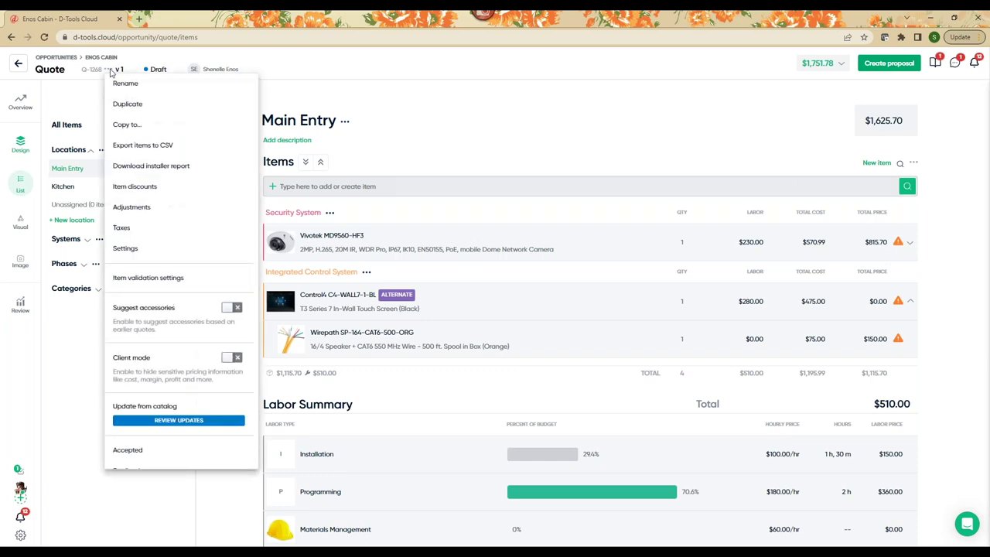
left_click(147, 277)
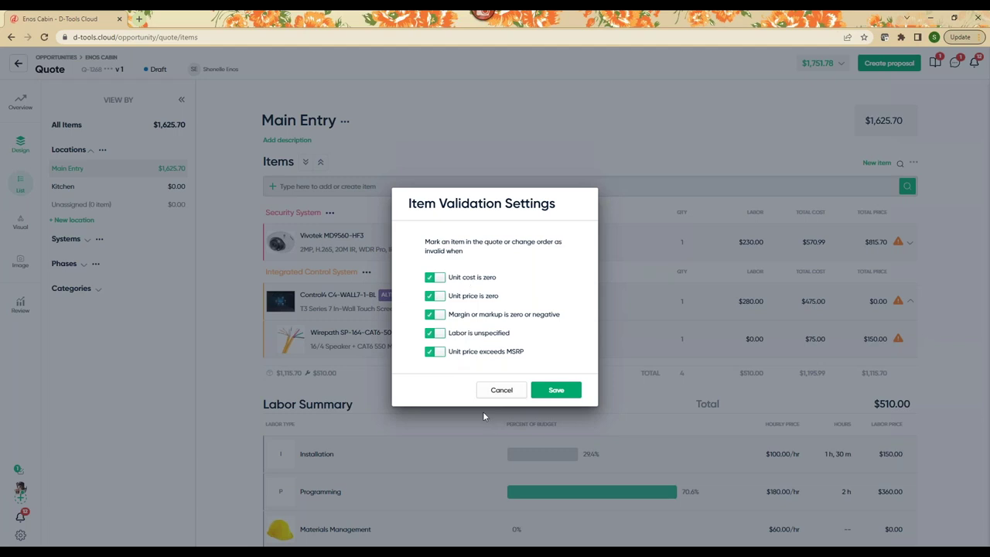
left_click(501, 389)
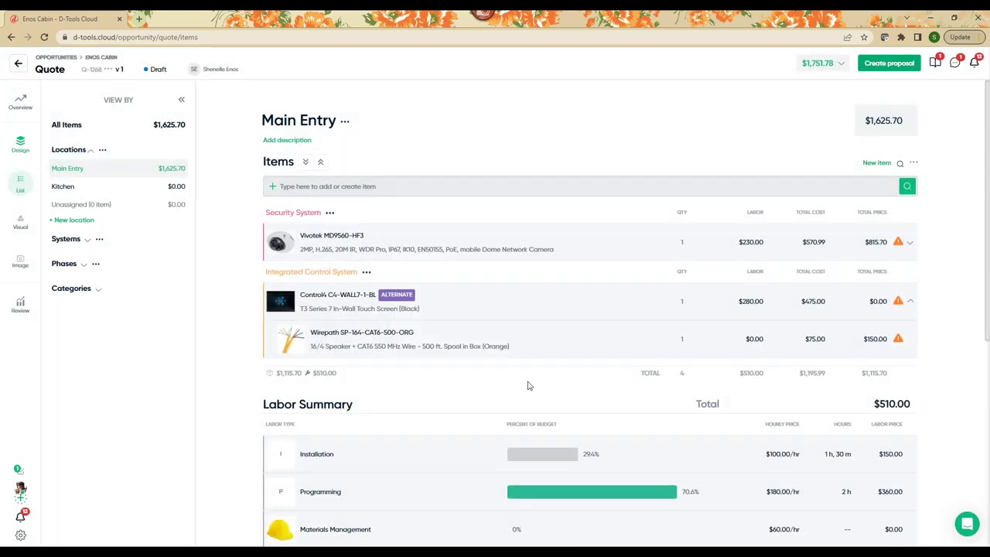
Set the unit price of the Control4 C4-WALL7-1-BL touch screen in Main Entry to $1,000
left_click(549, 306)
scroll(866, 437, "down", 3)
scroll(866, 437, "up", 2)
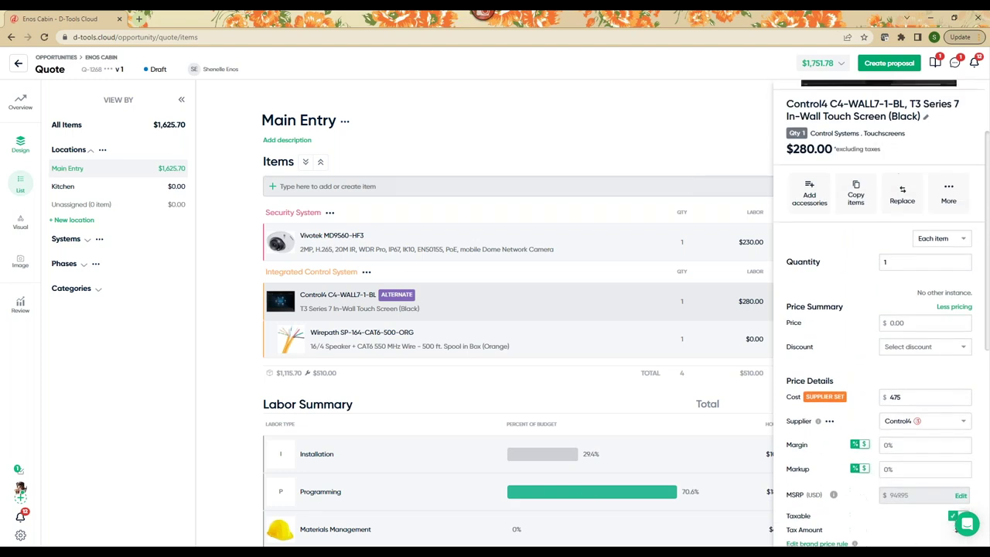
scroll(879, 313, "up", 1)
left_click(900, 328)
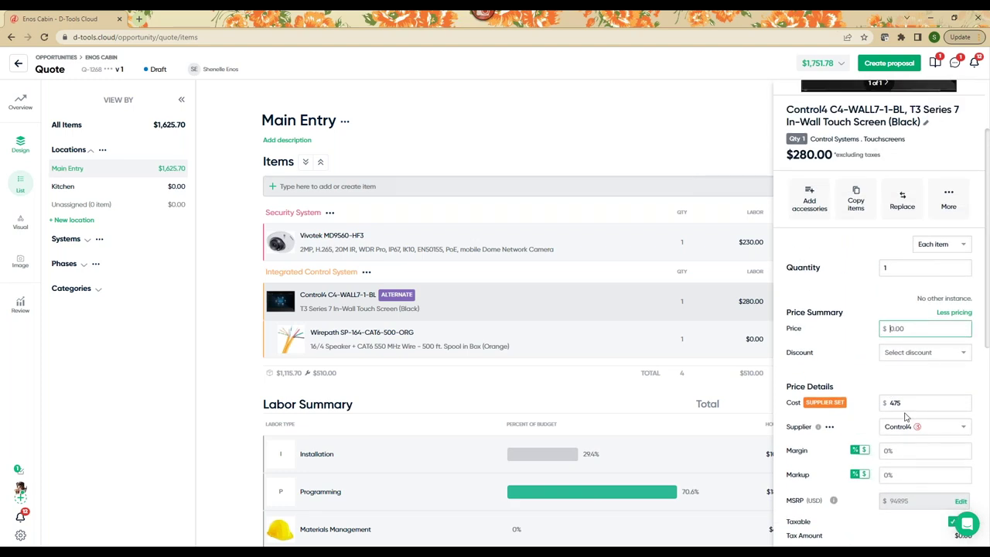
type("1000")
left_click(851, 300)
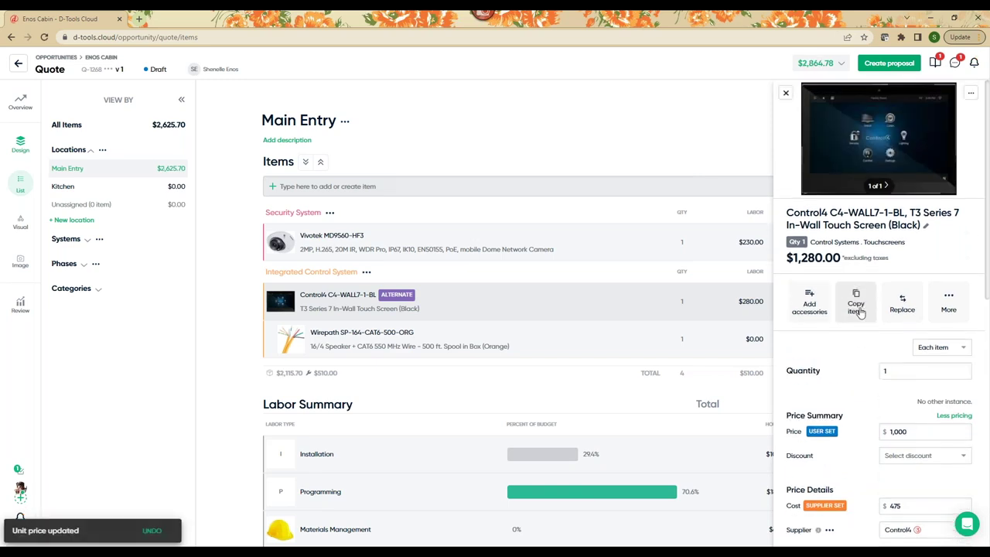
scroll(856, 310, "down", 5)
scroll(856, 309, "up", 5)
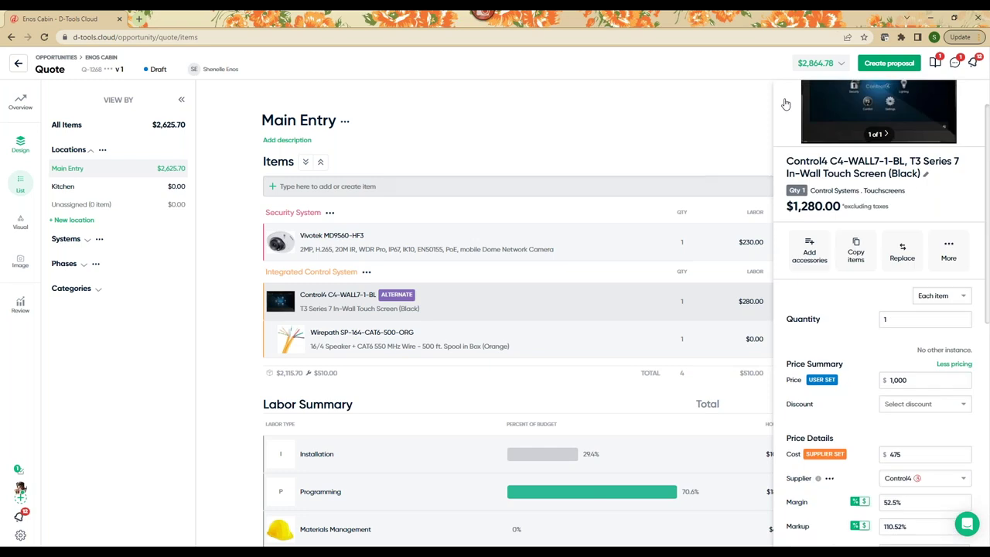
left_click(778, 96)
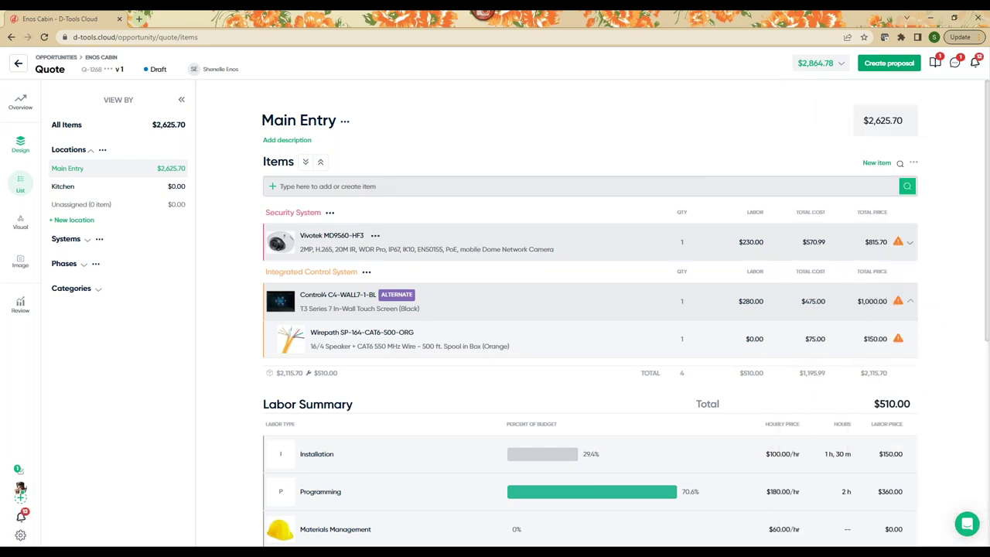
Check the price details of the C4-WALL7-1-BL touch screen, comparing its price with the MSRP
left_click(554, 310)
scroll(858, 438, "down", 3)
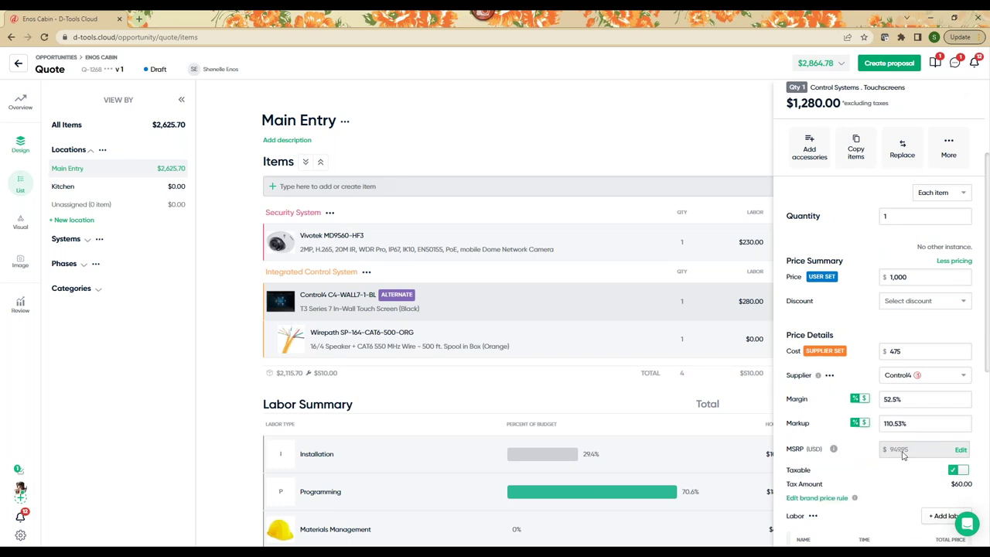
scroll(903, 455, "up", 3)
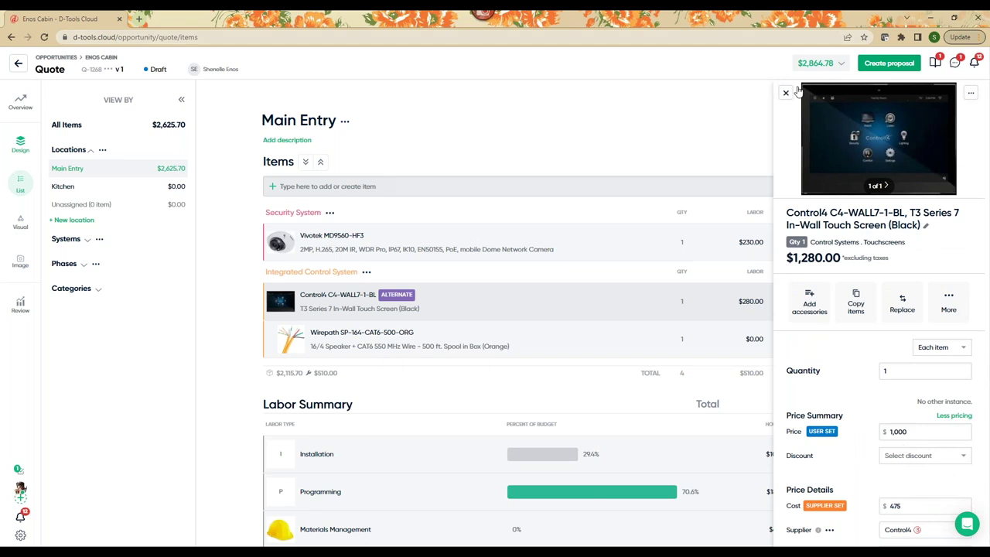
left_click(786, 94)
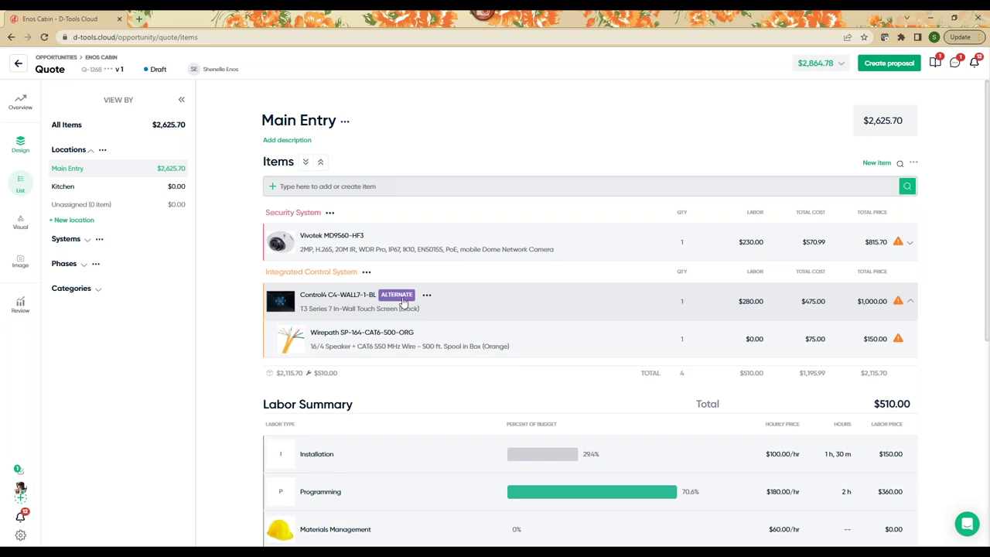
Add the recommended Origin Acoustics D69 in-ceiling speaker to the Kitchen location
left_click(61, 188)
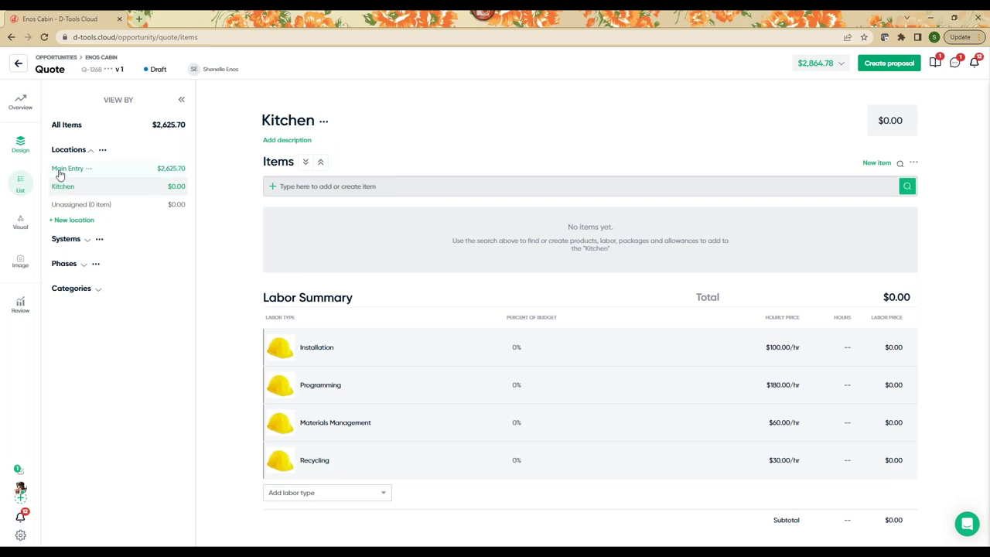
left_click(329, 189)
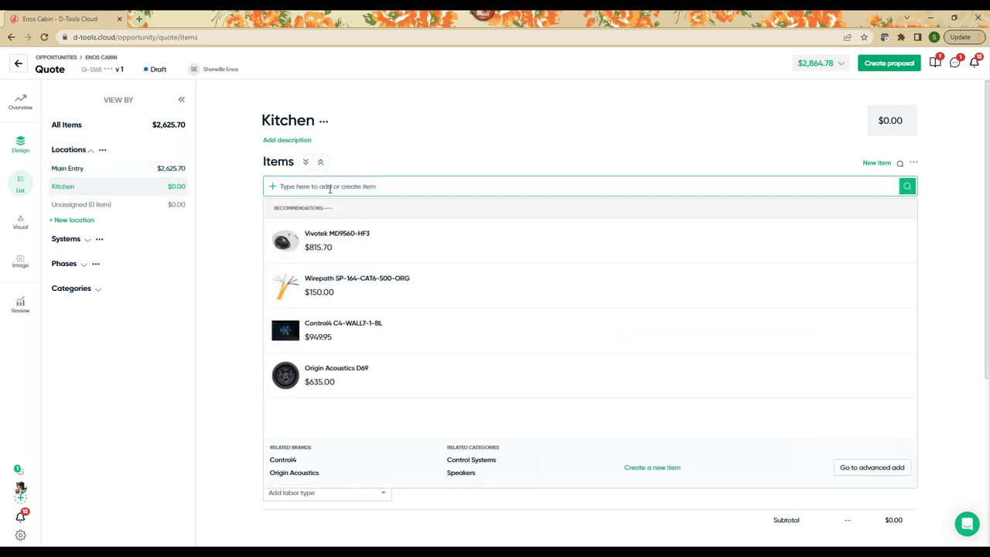
scroll(322, 323, "down", 1)
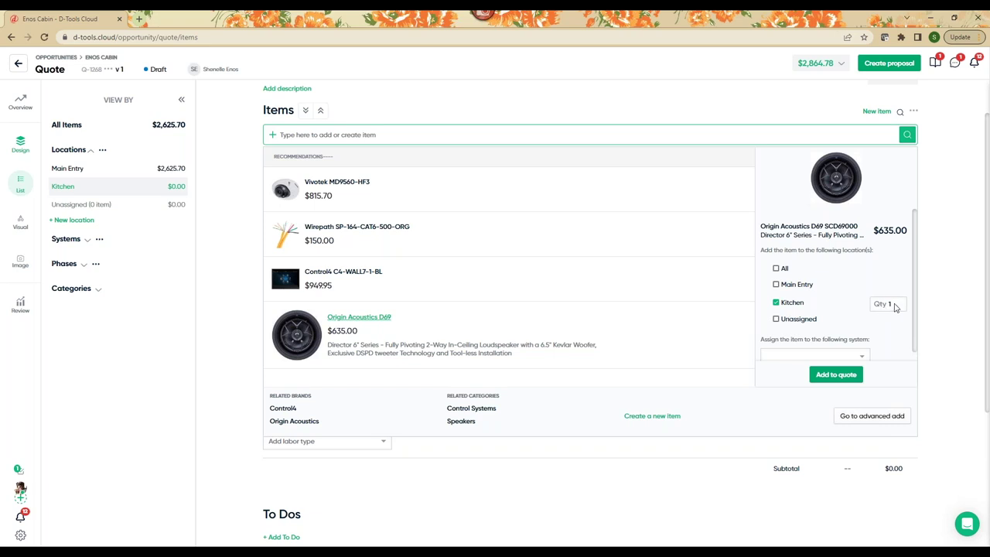
left_click(836, 374)
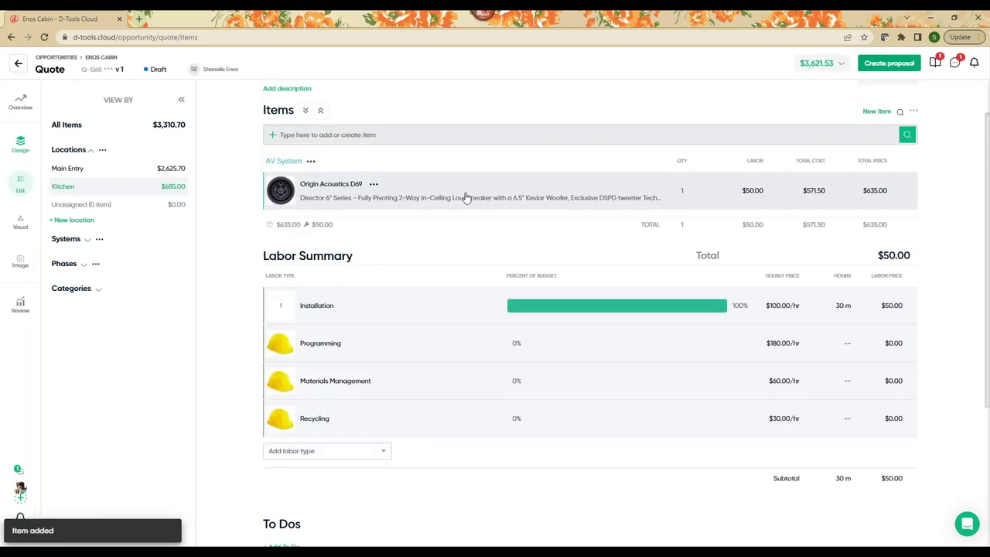
Set the quantity of the Origin Acoustics D69 in the Kitchen to 2
left_click(625, 191)
double_click(890, 402)
type("2")
left_click(839, 396)
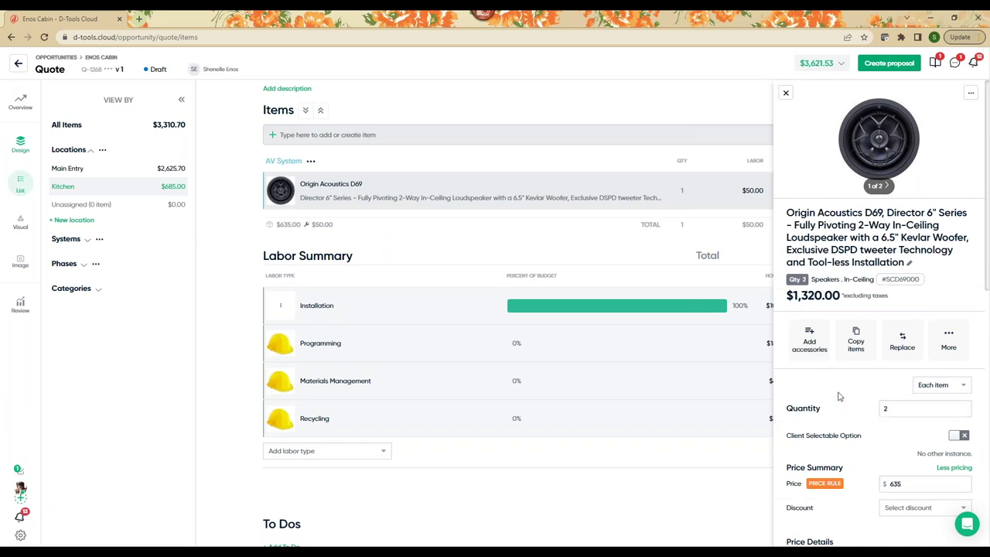
left_click(785, 93)
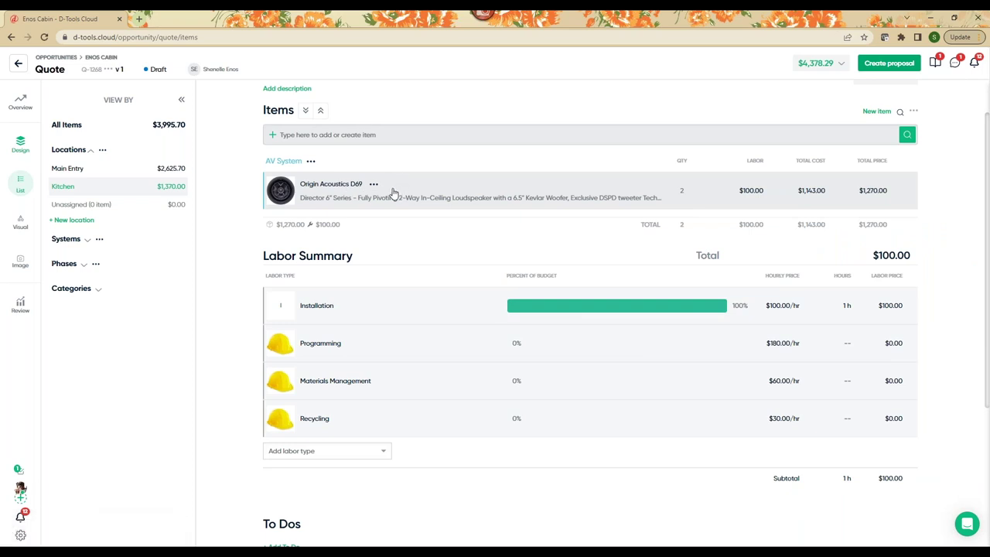
Make the whole Kitchen location a client selectable option
left_click(80, 186)
left_click(173, 264)
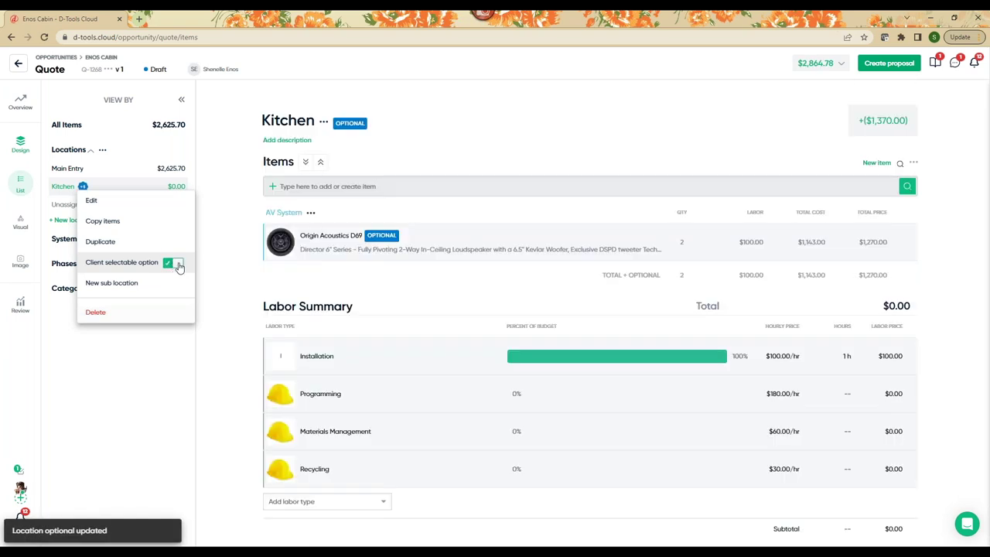
left_click(436, 208)
mouse_move(381, 237)
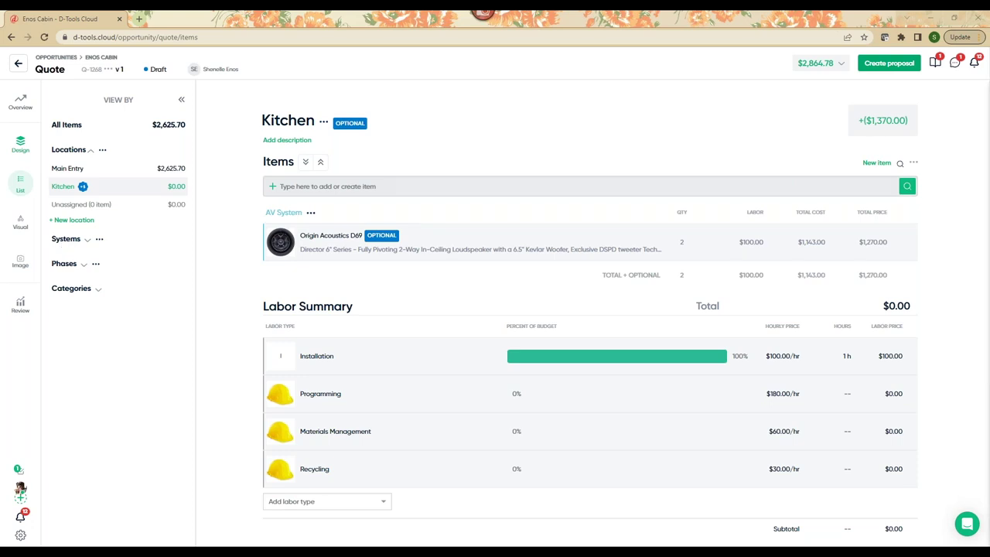
Upload floorplan.jpeg from the Demo Floor Plans folder as the floorplan of the quote's visual design
left_click(19, 226)
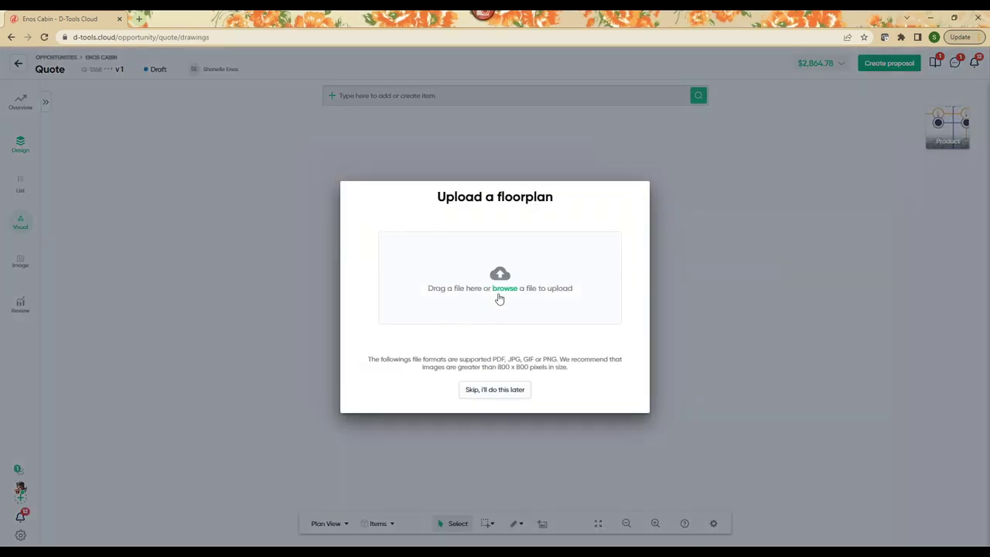
left_click(506, 288)
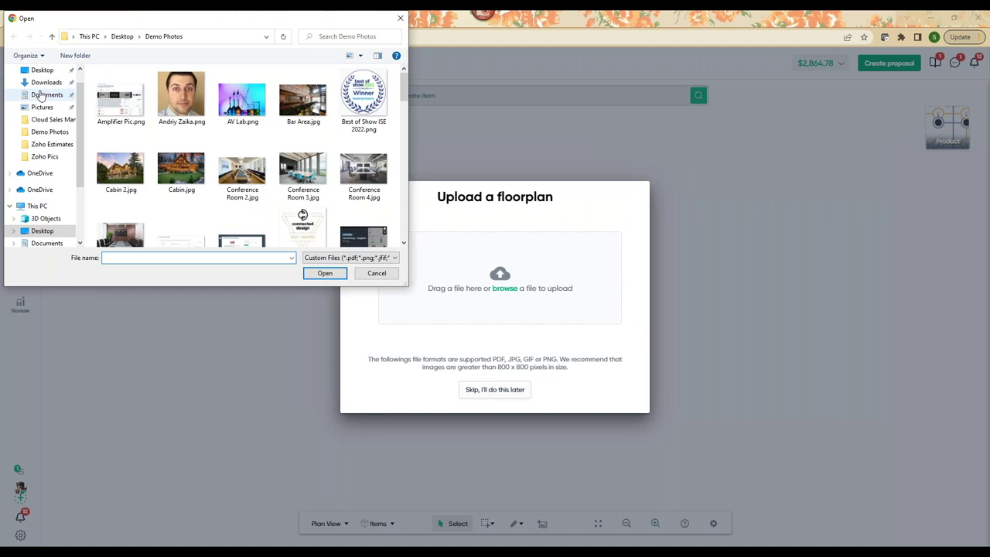
left_click(41, 92)
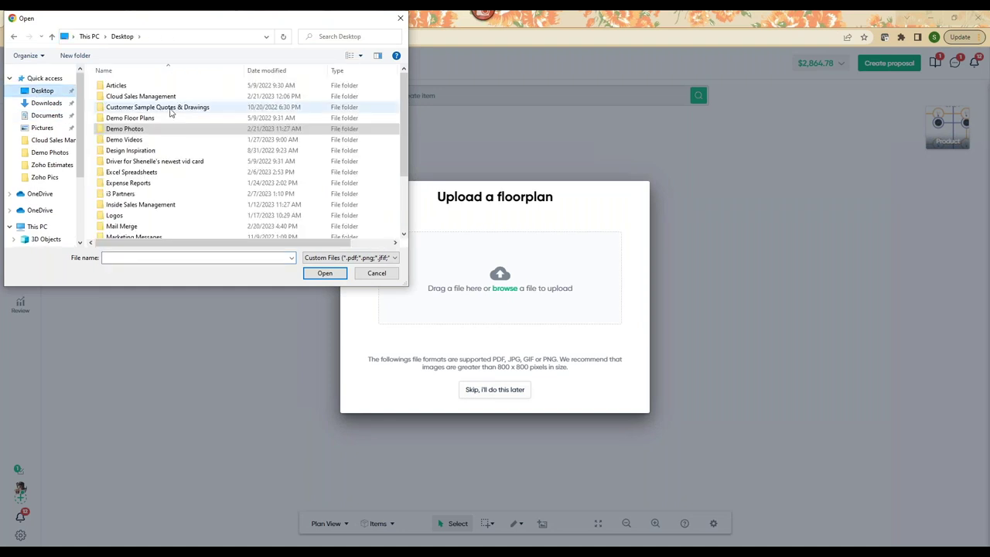
double_click(129, 118)
left_click(242, 166)
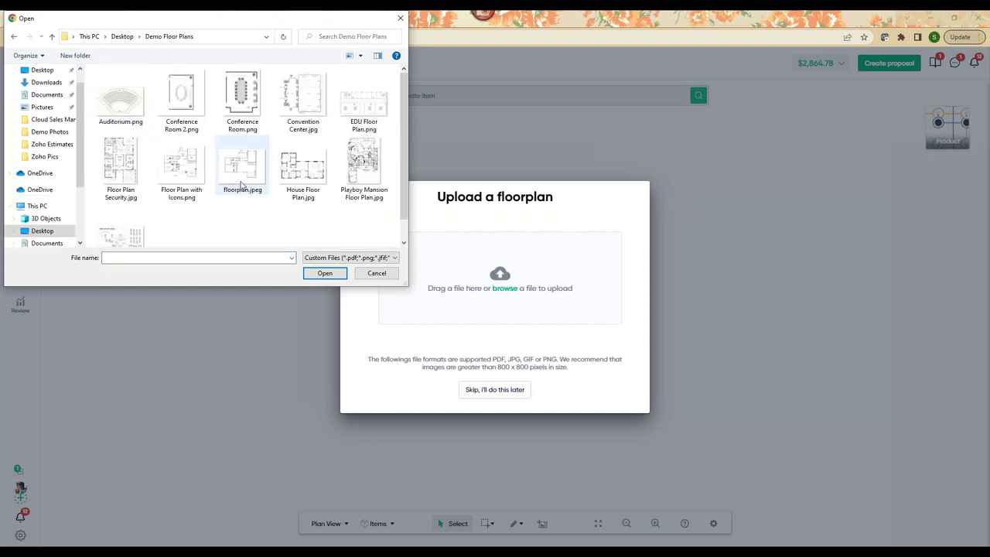
left_click(327, 275)
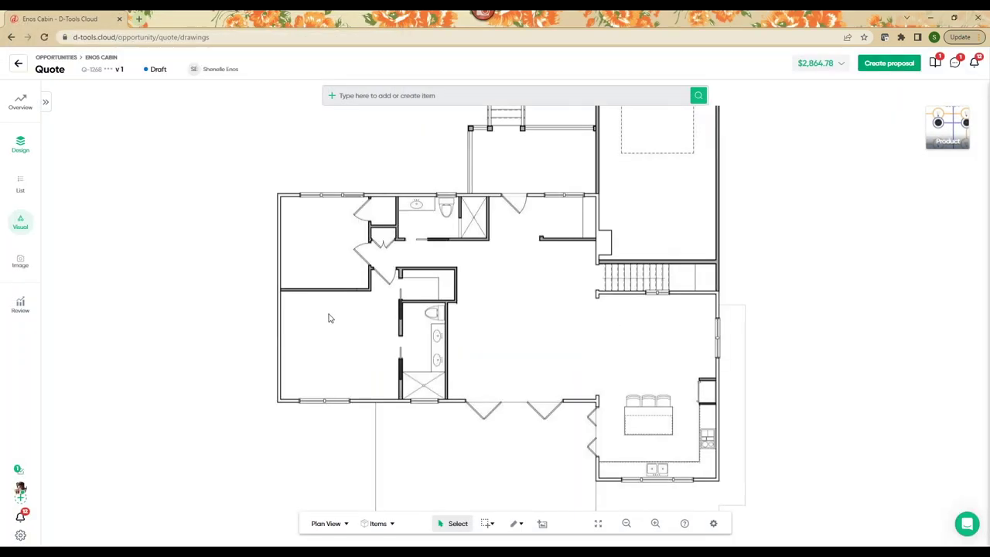
Fit the whole floorplan in view and lock the position of its image
left_click(598, 525)
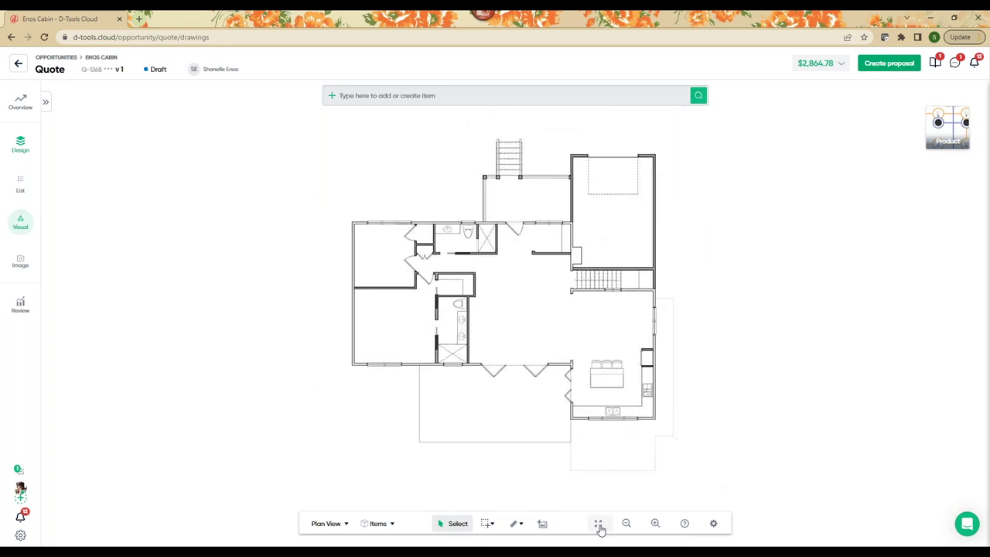
left_click(507, 234)
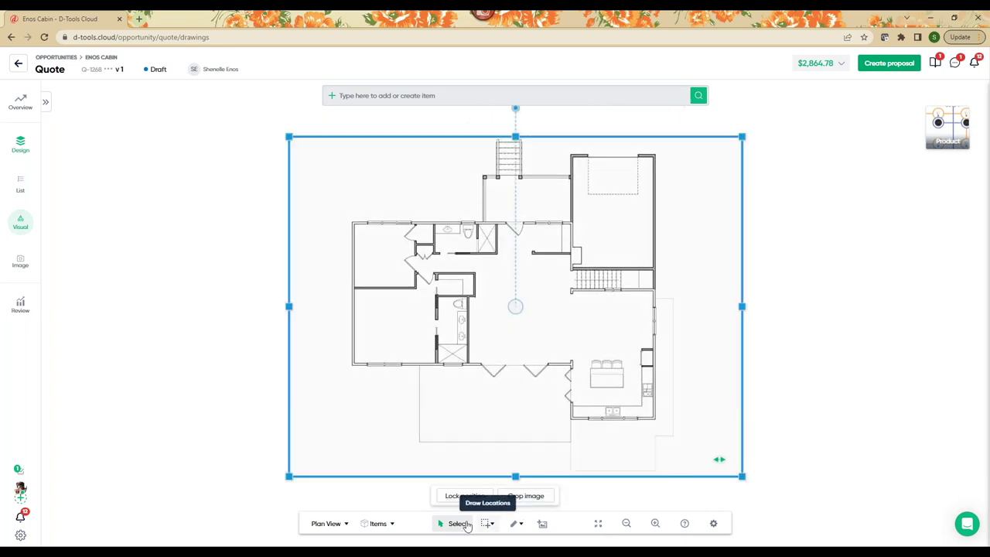
left_click(476, 496)
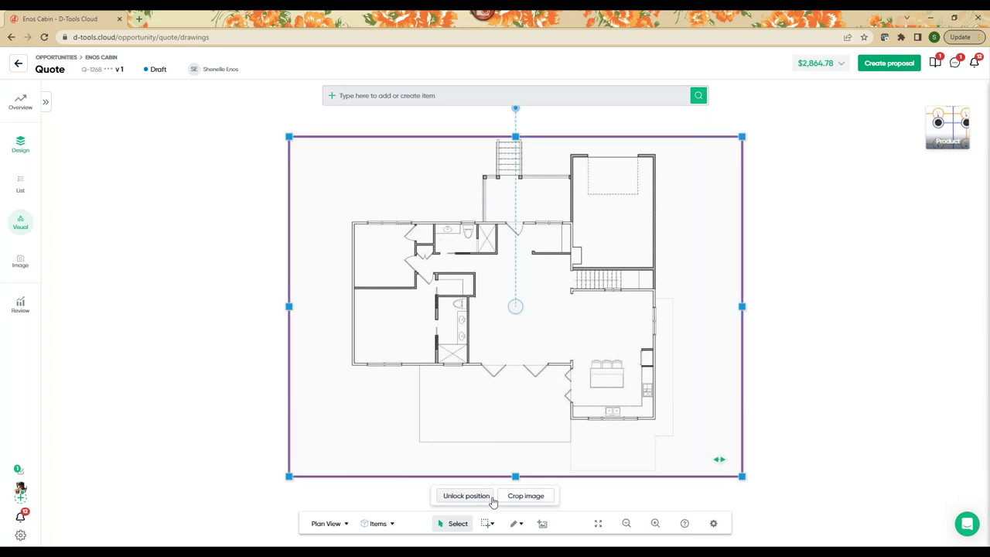
left_click(801, 387)
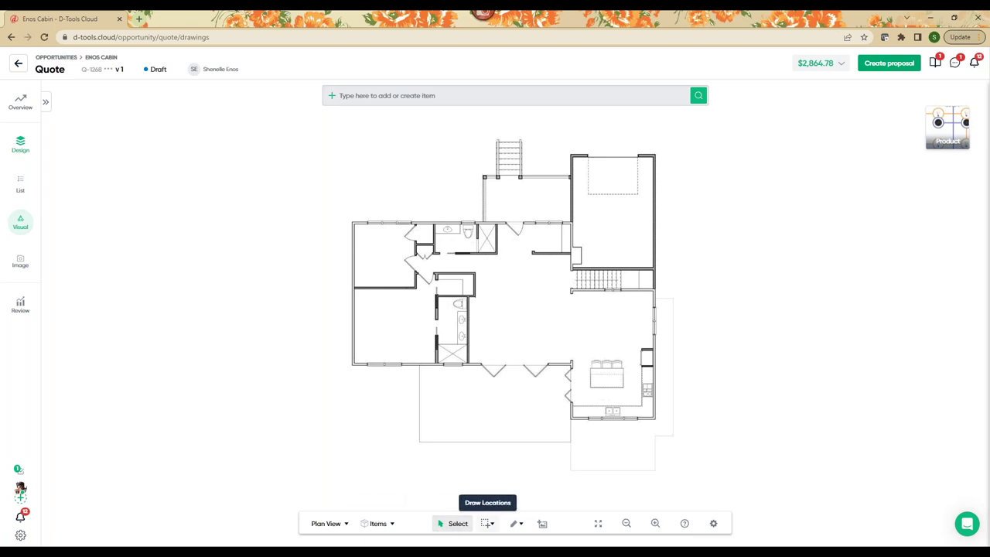
Draw a rectangle location over the front porch and entry area and link it to Main Entry
left_click(485, 526)
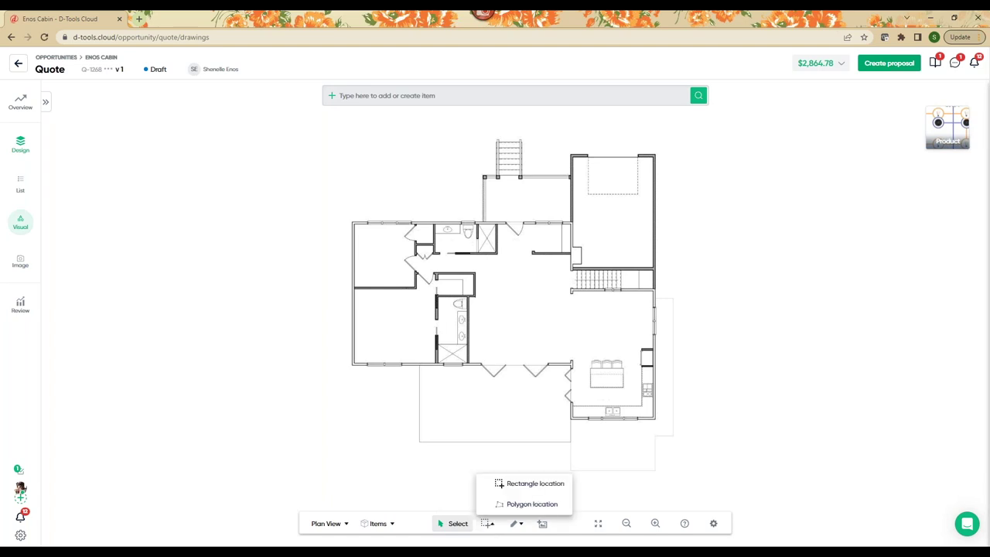
left_click(501, 483)
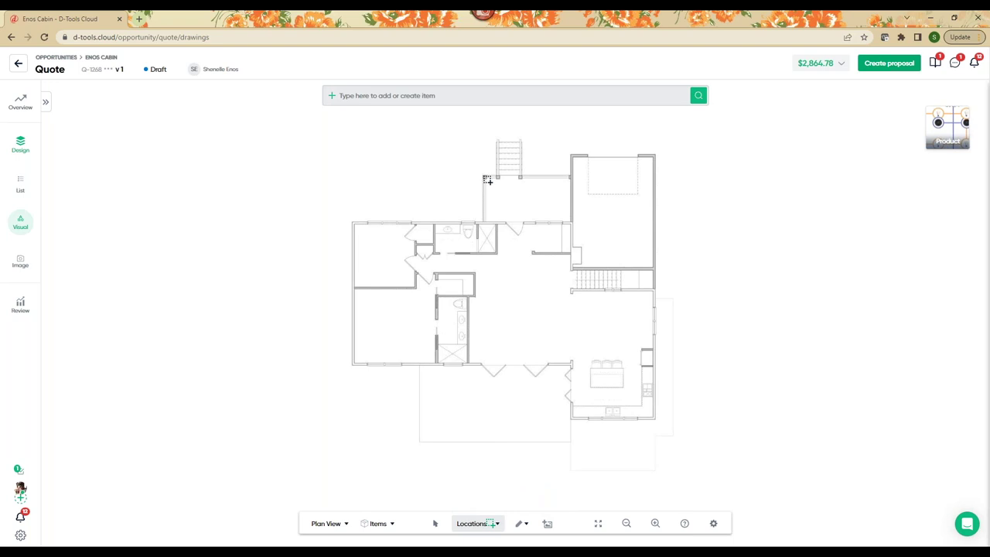
left_click_drag(487, 183, 574, 260)
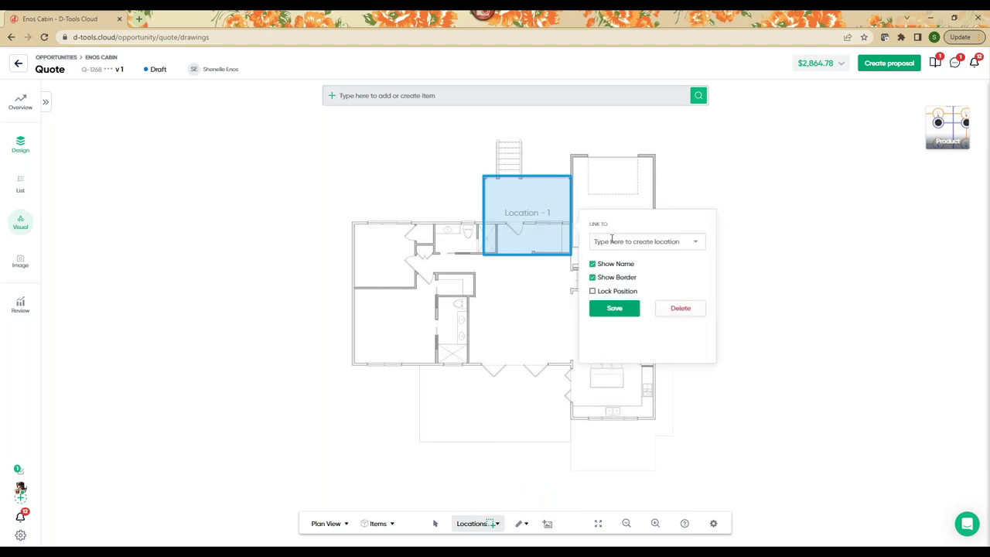
left_click(612, 241)
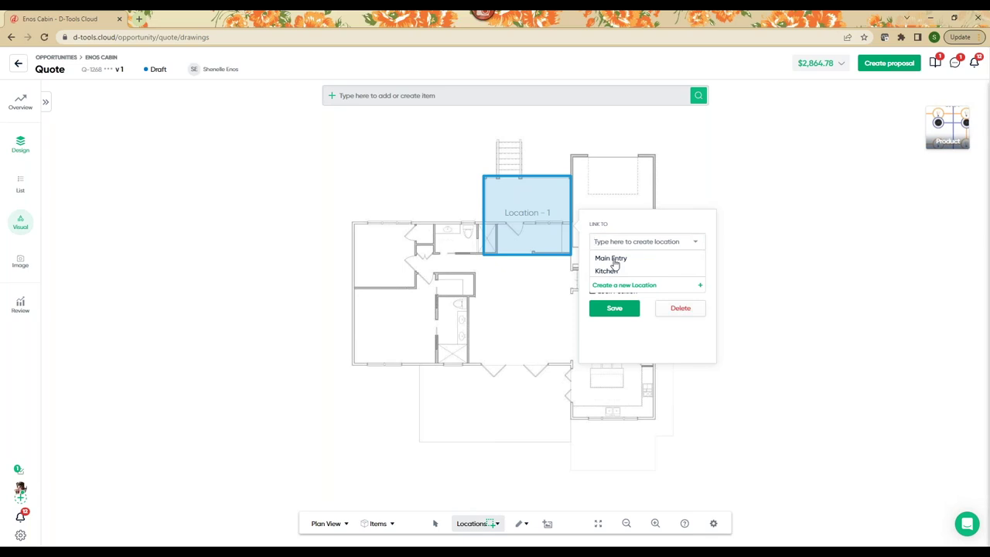
left_click(612, 260)
left_click(616, 309)
Draw a rectangle location over the patio below the living area and link it to a new location named "Covered Patio"
left_click_drag(418, 365, 574, 449)
left_click(613, 345)
type("Covere")
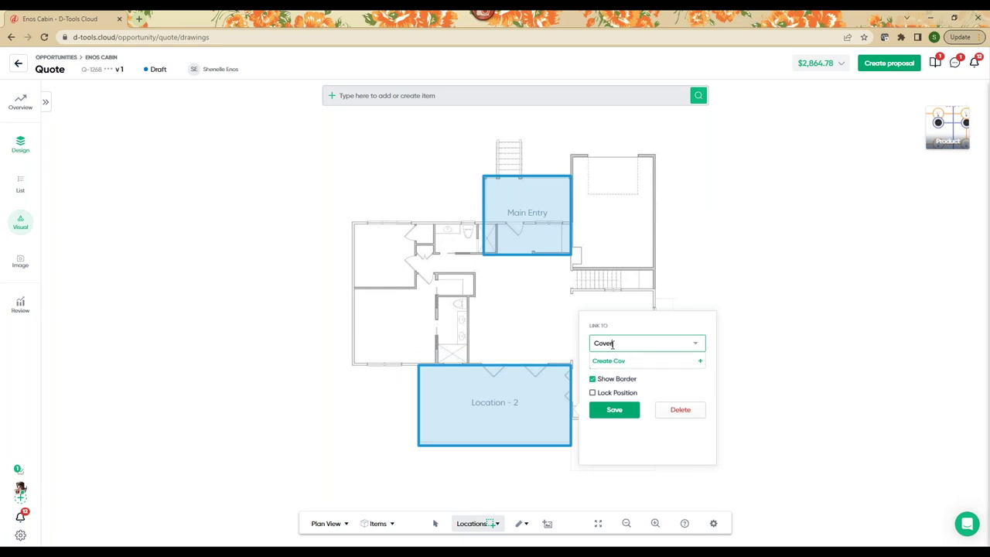
type("d Patio")
left_click(614, 410)
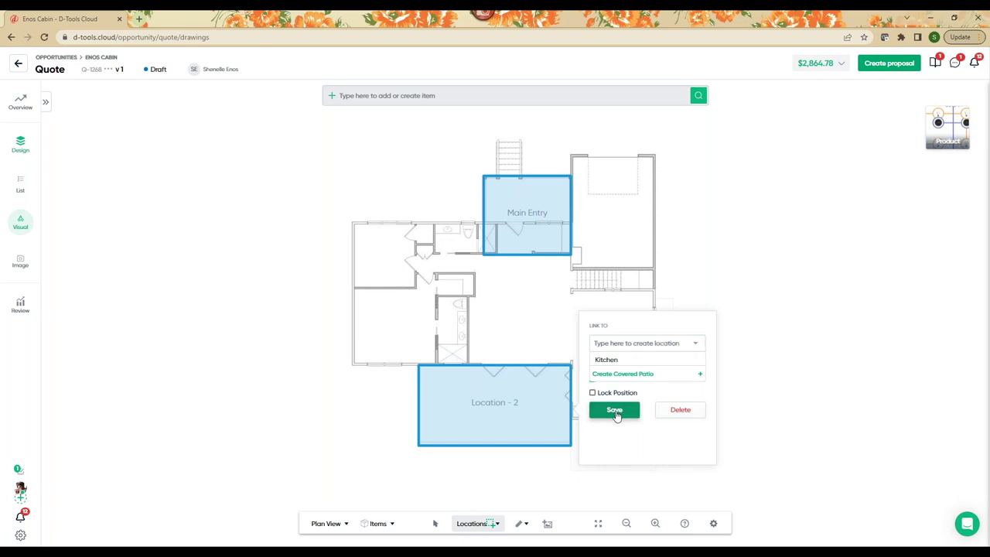
Draw a rectangle location over the room with the island and sink and link it to Kitchen
left_click_drag(576, 294, 660, 425)
left_click(700, 374)
left_click(709, 429)
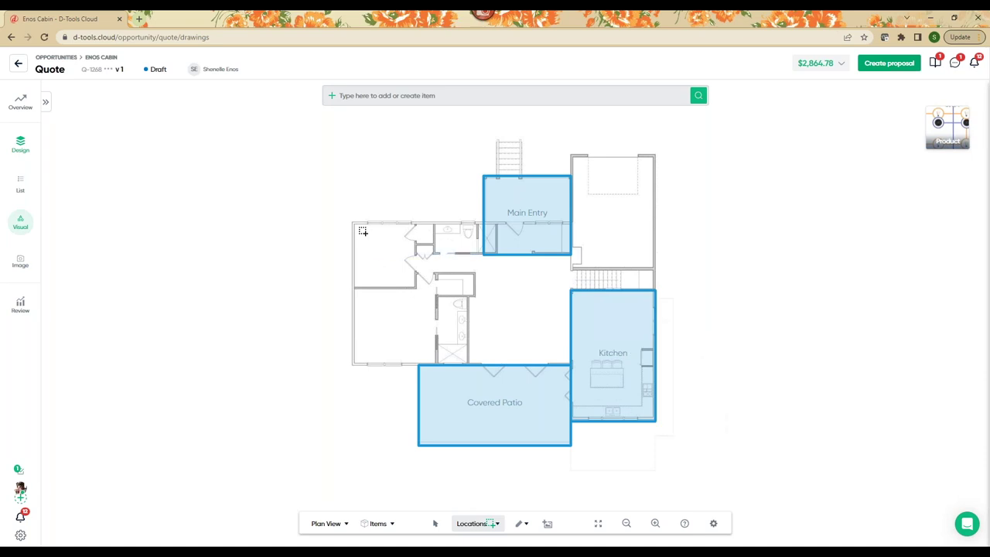
Draw a rectangle location over the small room at the plan's upper-left corner and link it to "Study"
left_click_drag(354, 223, 414, 283)
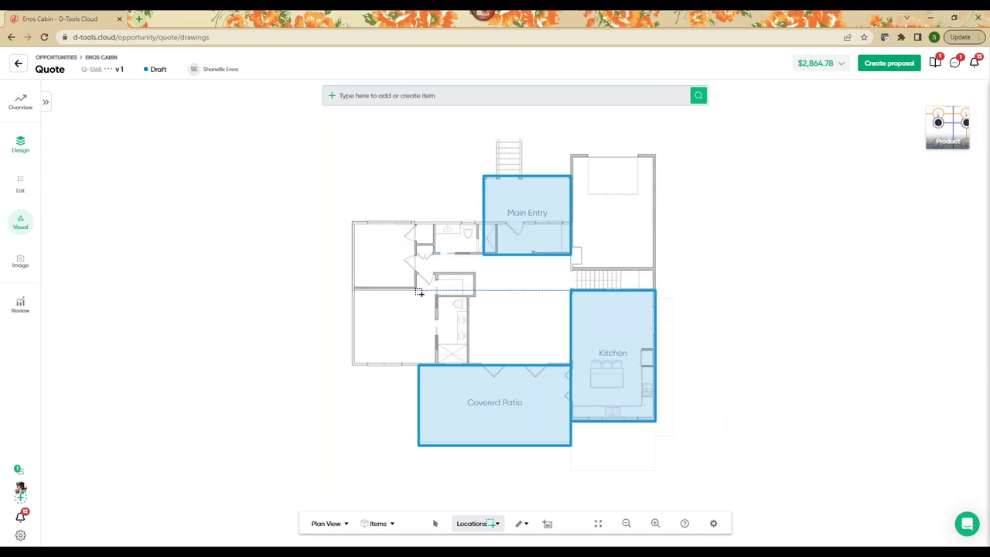
left_click(416, 290)
left_click(496, 286)
type("Study")
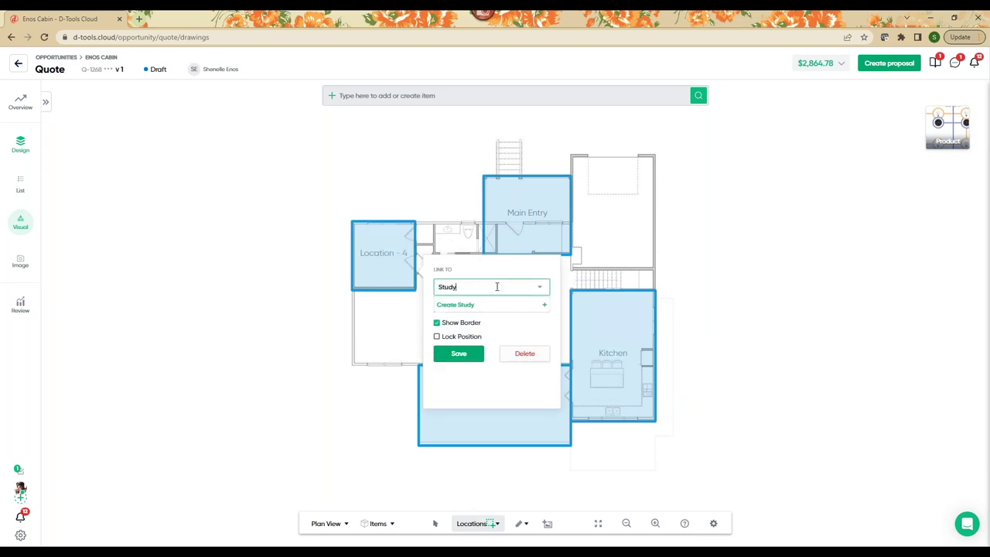
left_click(457, 353)
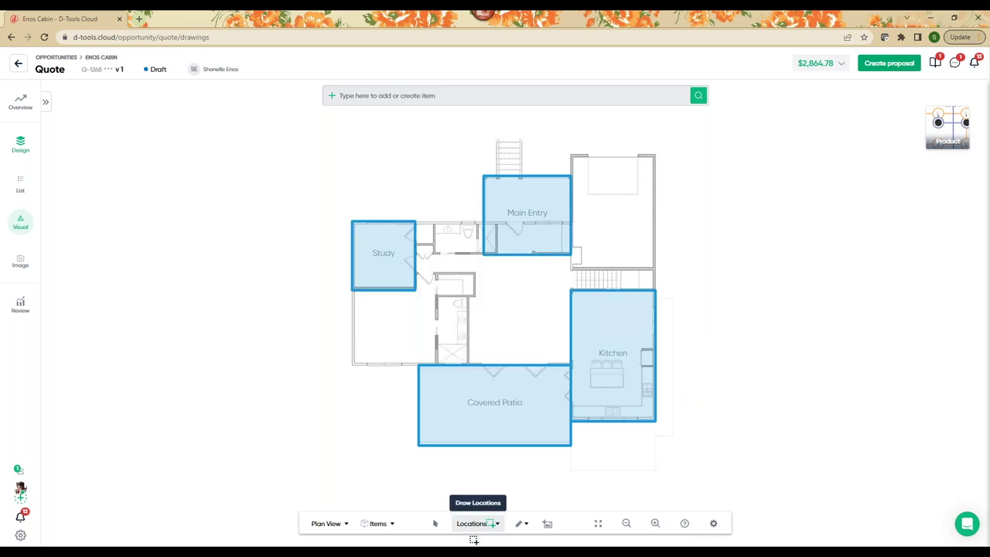
left_click(439, 524)
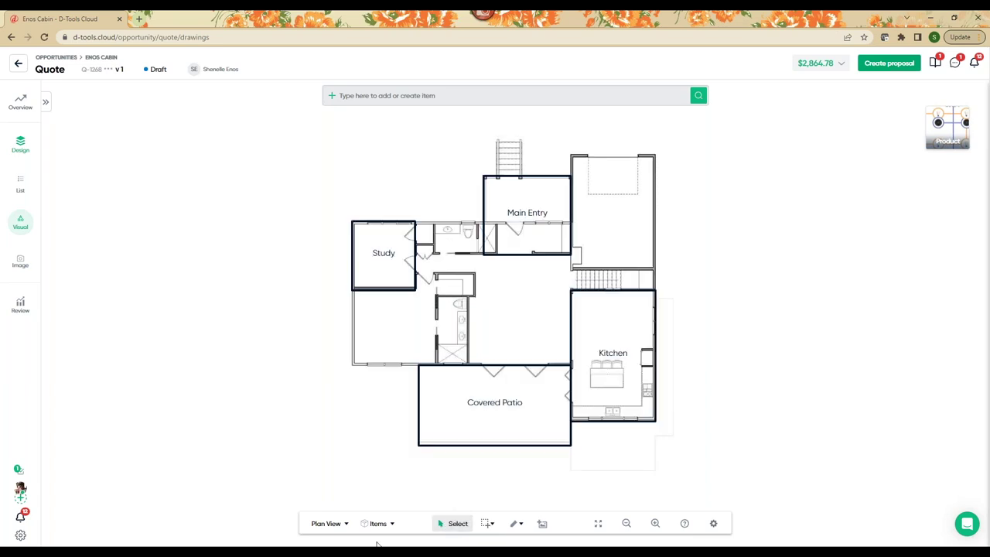
Create a Garage location from the suggested names and draw its rectangle over the large room beside Main Entry
left_click(47, 107)
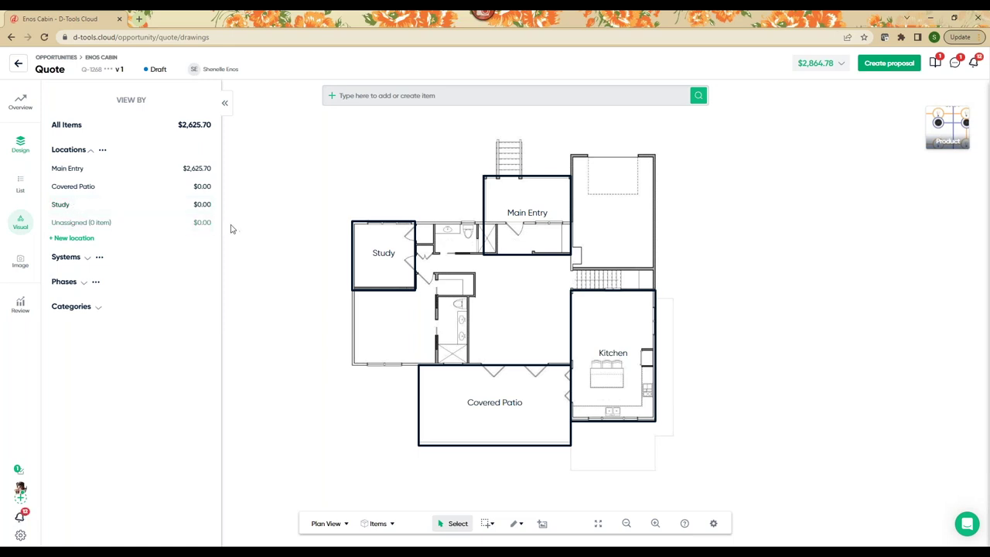
left_click(61, 243)
left_click(83, 266)
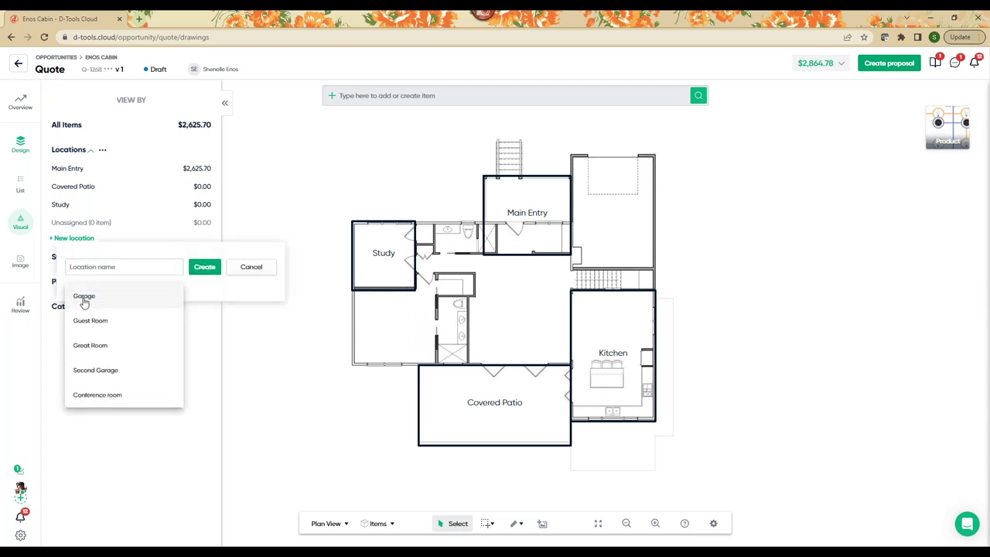
left_click(82, 299)
left_click(205, 268)
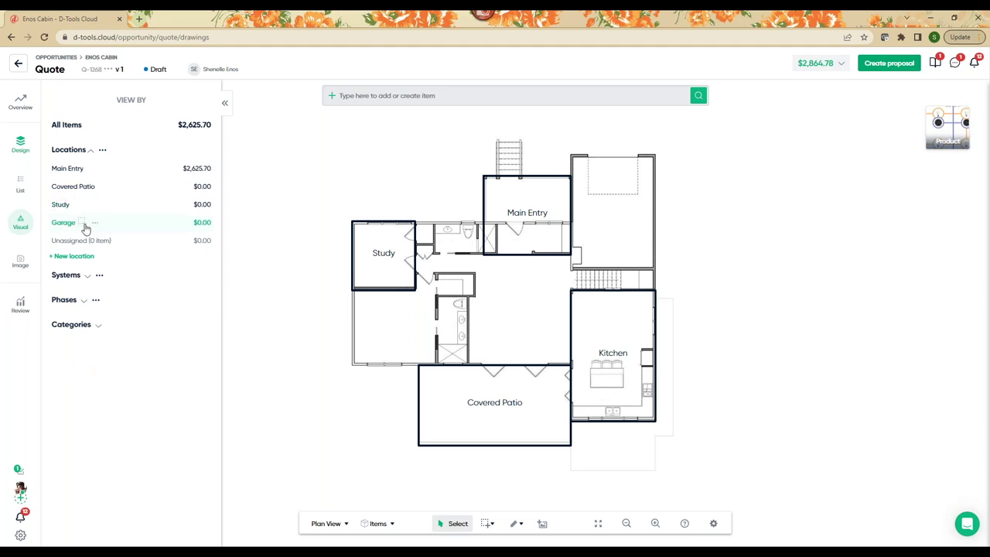
left_click(78, 224)
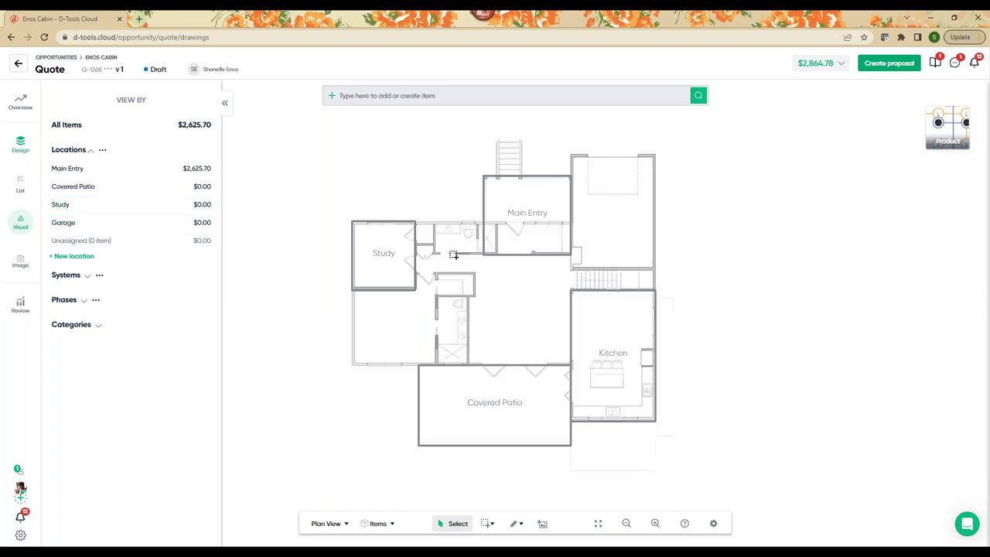
left_click_drag(576, 159, 658, 274)
left_click(209, 168)
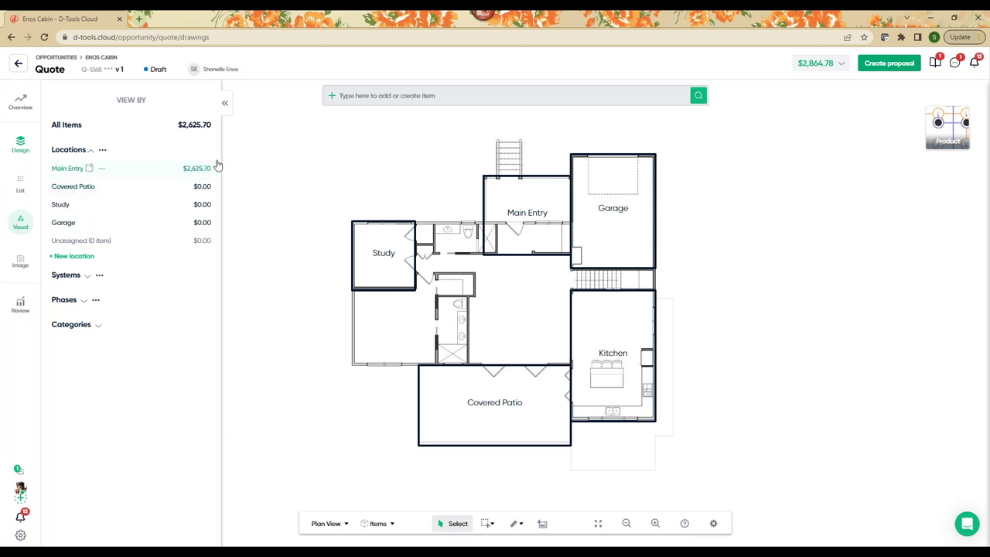
Hide the borders of all locations on the plan view
left_click(227, 105)
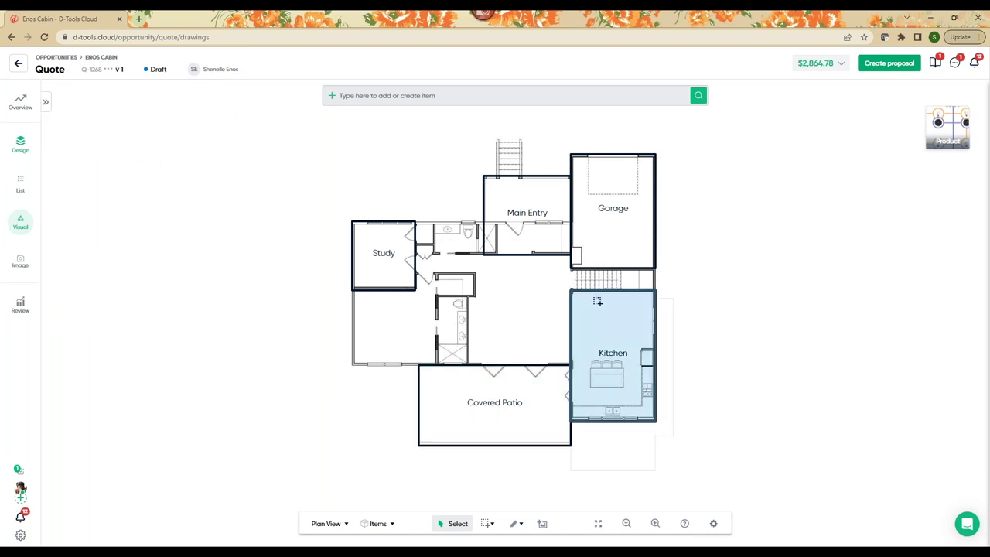
left_click(713, 524)
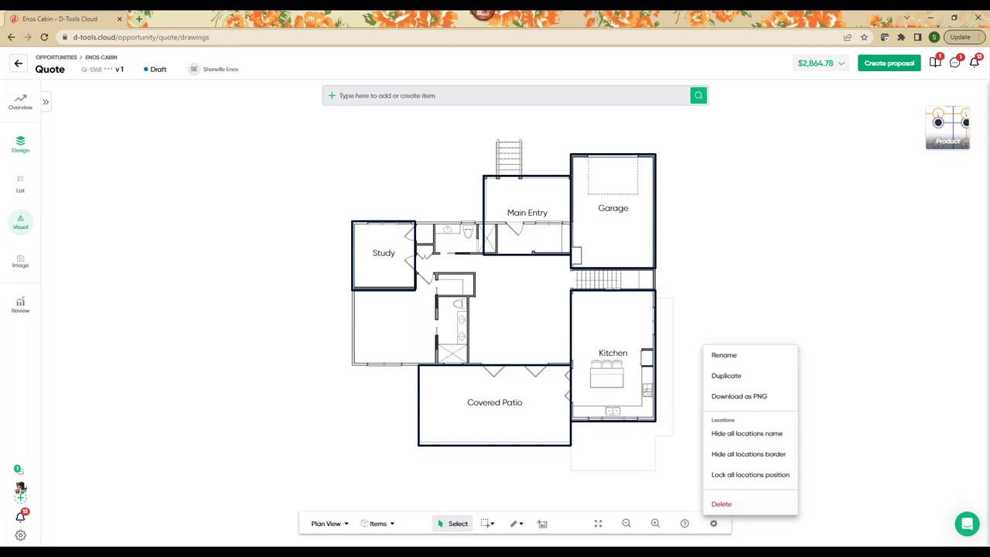
left_click(735, 454)
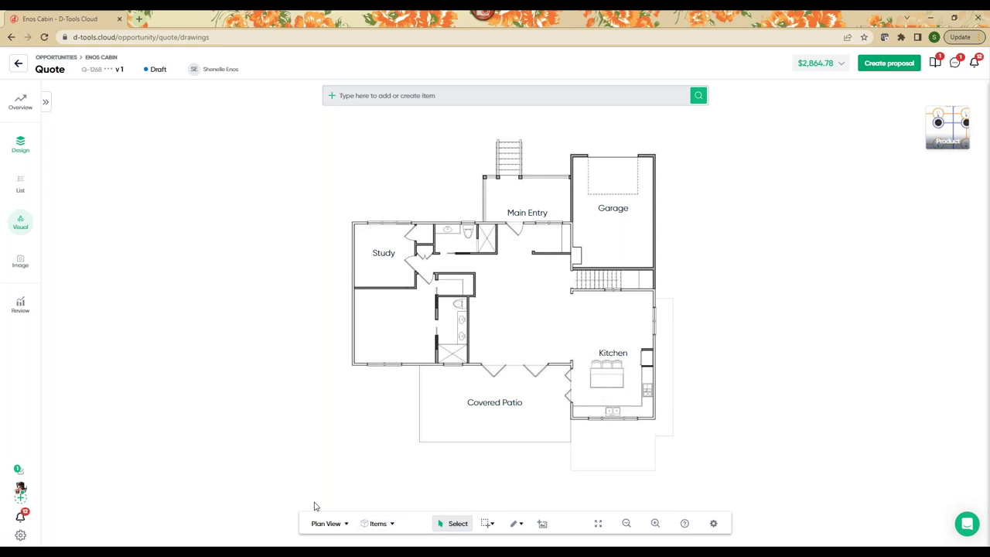
Search the catalog for "outdoor" and place the Outdoor TV Package - Gold in Covered Patio beside the kitchen wall
left_click(383, 95)
type("outdoor")
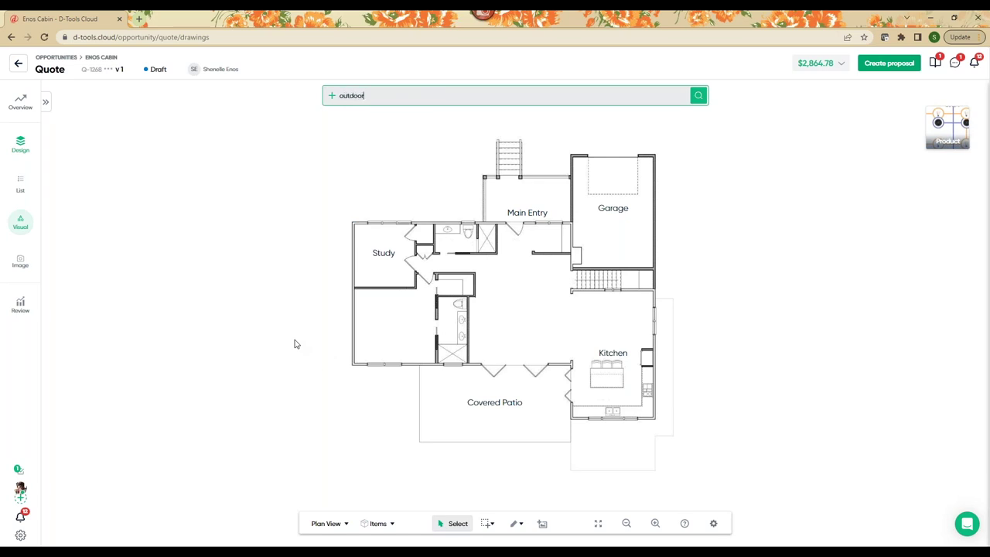
key("Return")
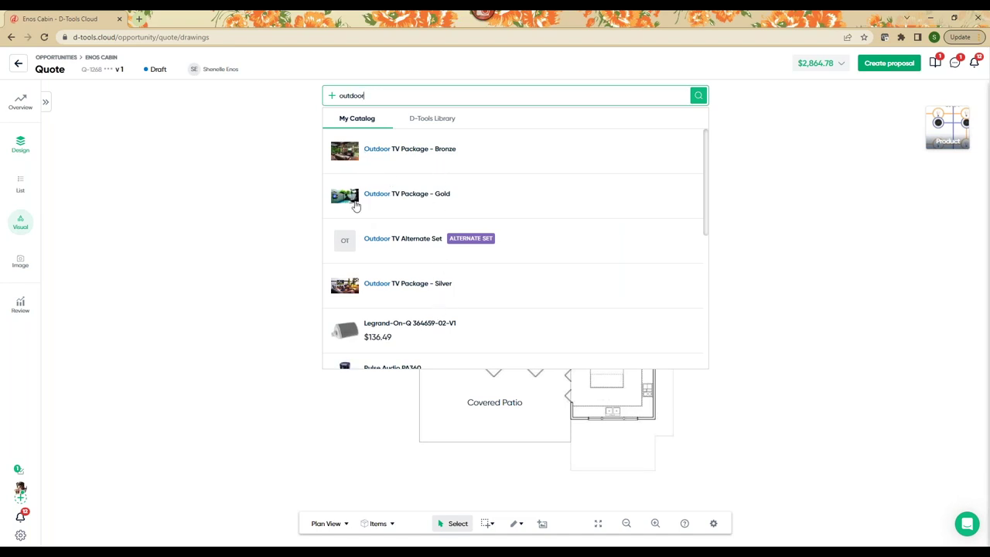
mouse_move(356, 199)
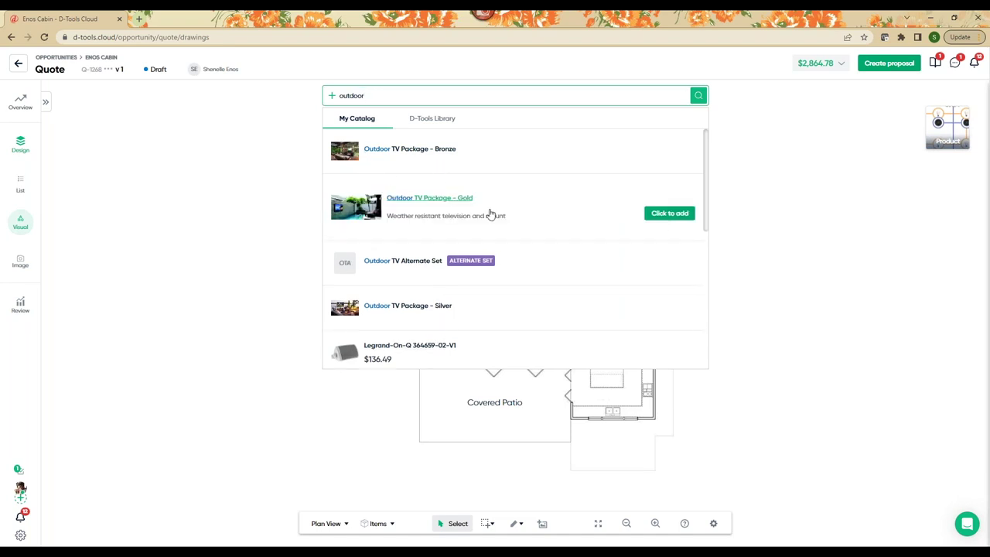
left_click(670, 217)
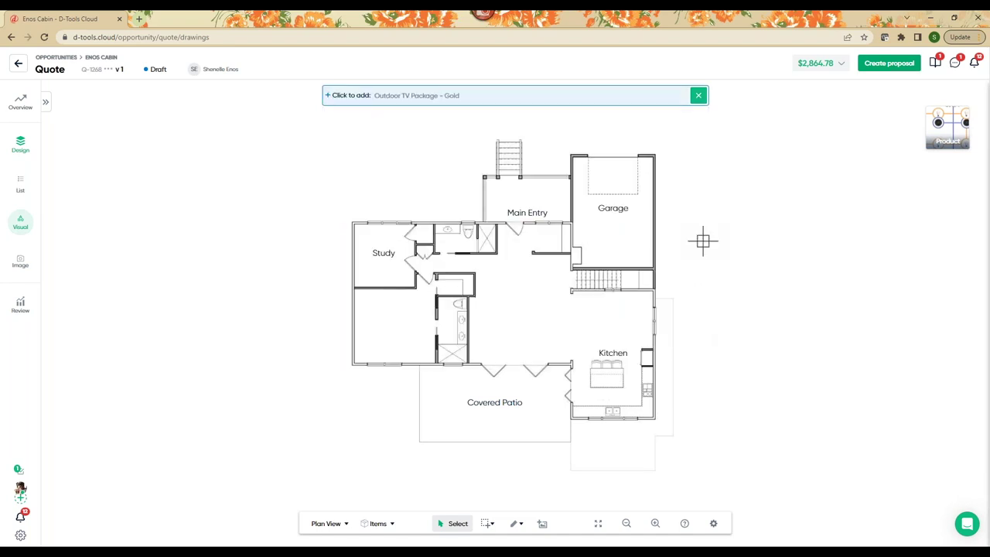
left_click(556, 394)
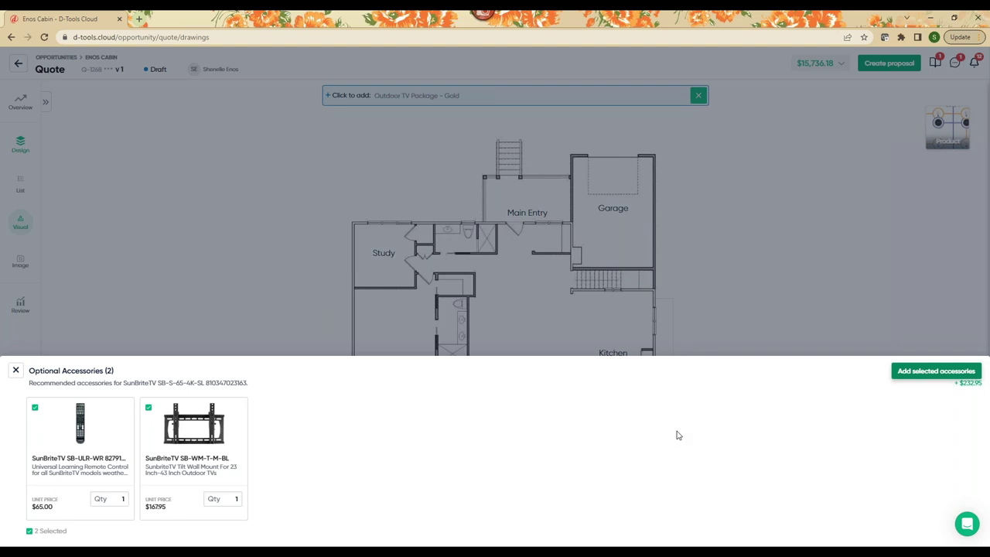
Add only the SunBriteTV SB-WM-T-M-BL wall mount from the optional accessories and finish placing the Outdoor TV Package - Gold
left_click(149, 408)
left_click(36, 408)
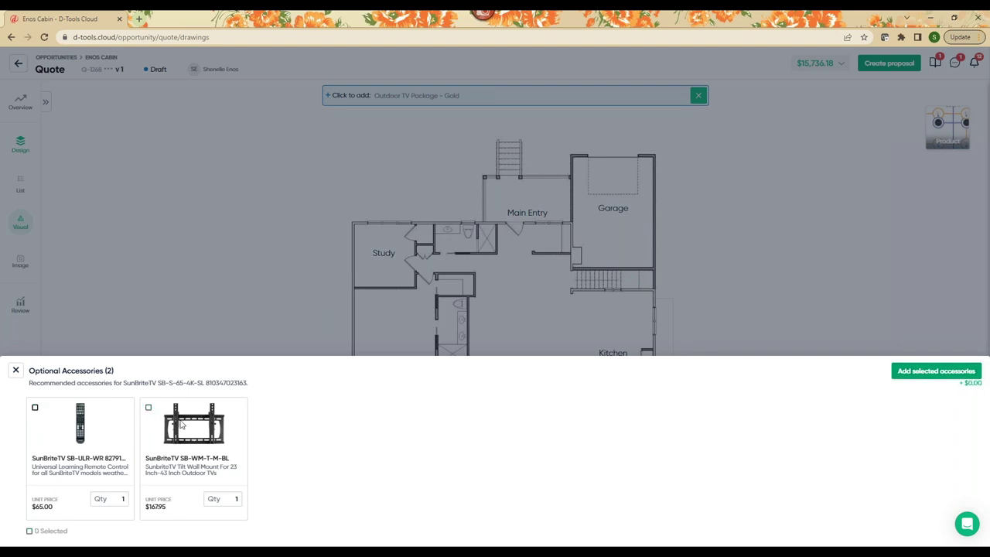
left_click(149, 407)
left_click(927, 371)
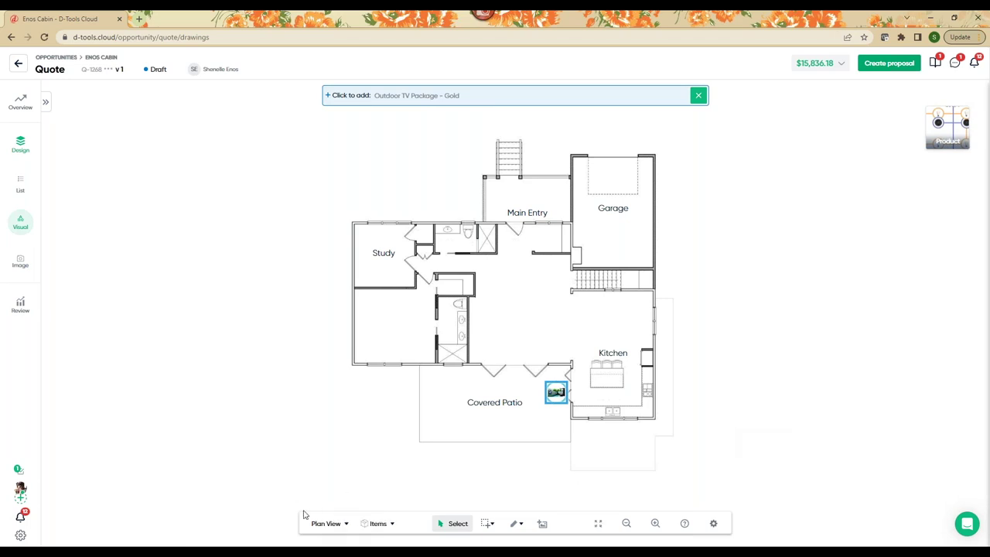
left_click(325, 523)
left_click(699, 95)
left_click(698, 95)
left_click(563, 422)
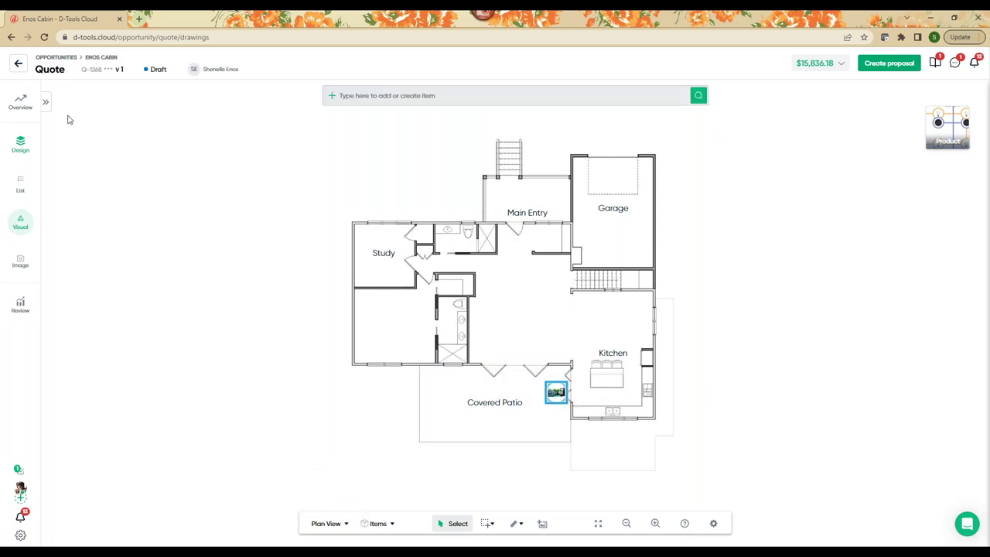
Place Main Entry's existing Control4 C4-WALL7-1-BL touch screen on the plan, inside the house near the front window
left_click(45, 103)
left_click(66, 169)
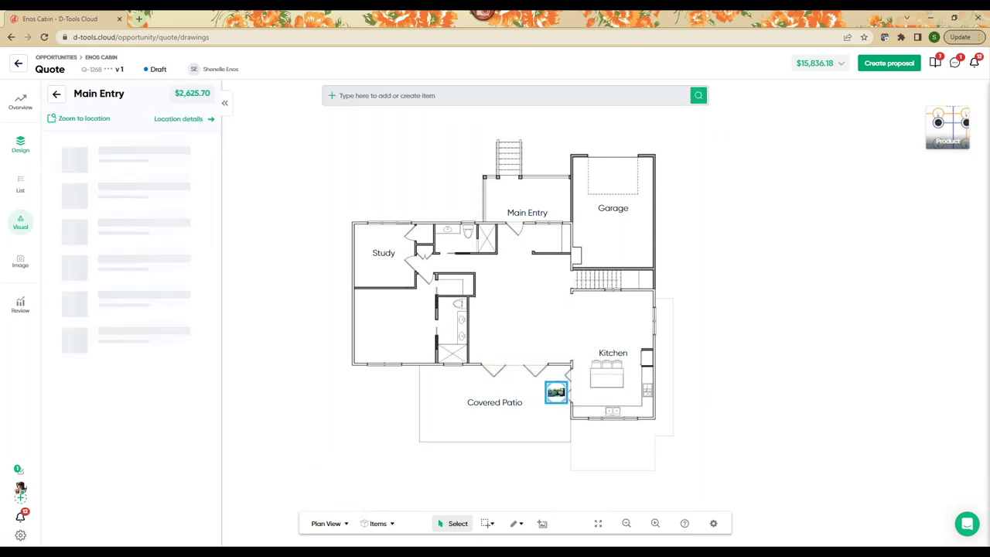
left_click(74, 121)
mouse_move(64, 229)
left_mouse_down()
mouse_move(208, 215)
mouse_move(564, 298)
mouse_move(569, 398)
left_mouse_up()
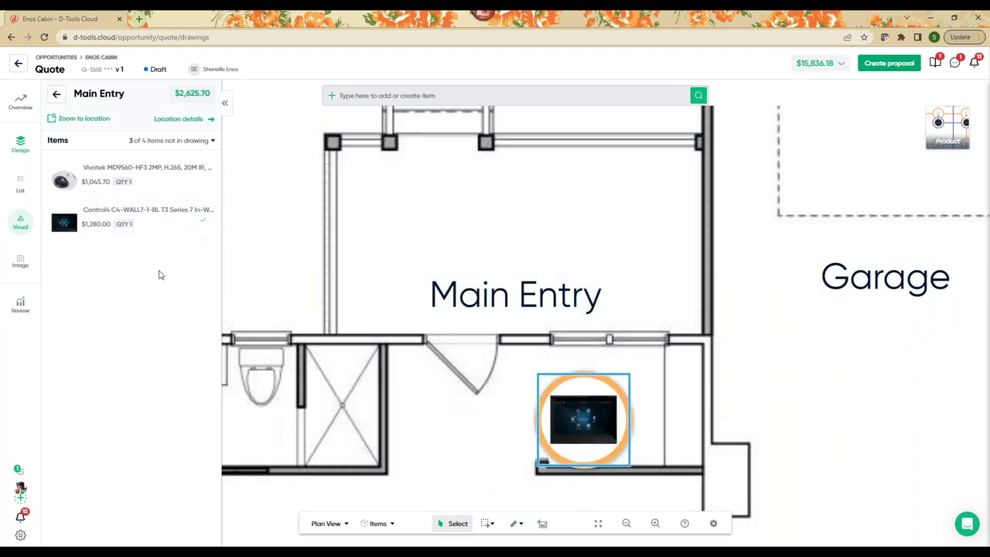
left_click(56, 94)
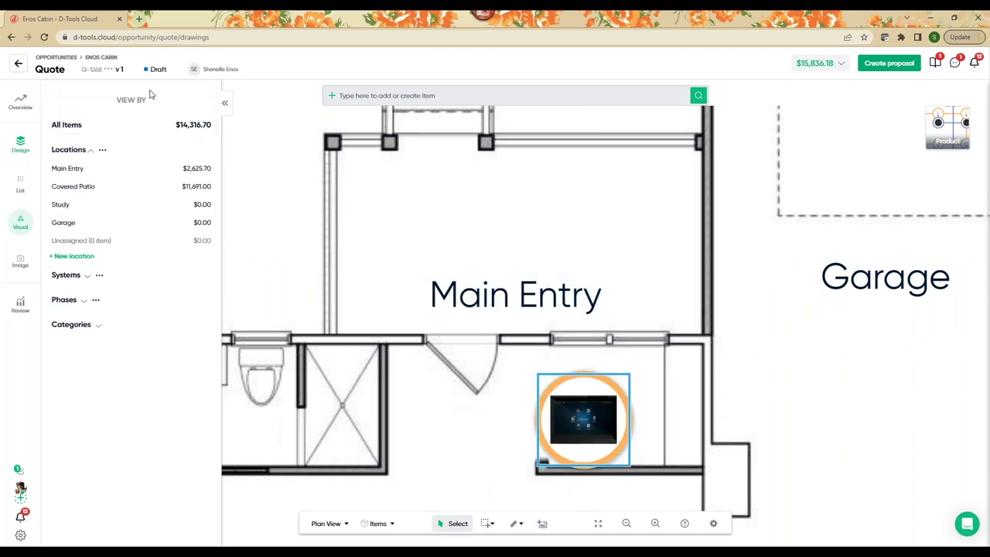
left_click(226, 106)
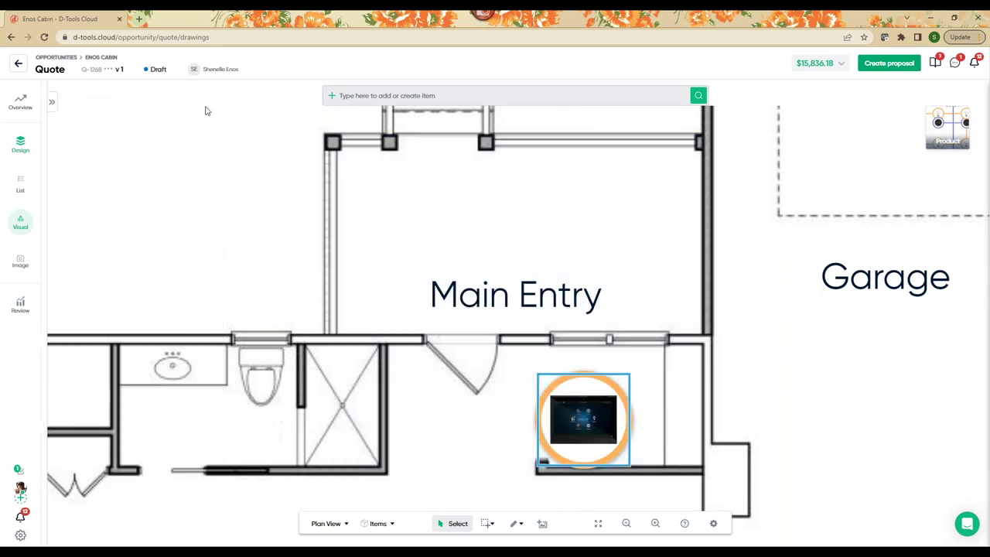
left_click(599, 525)
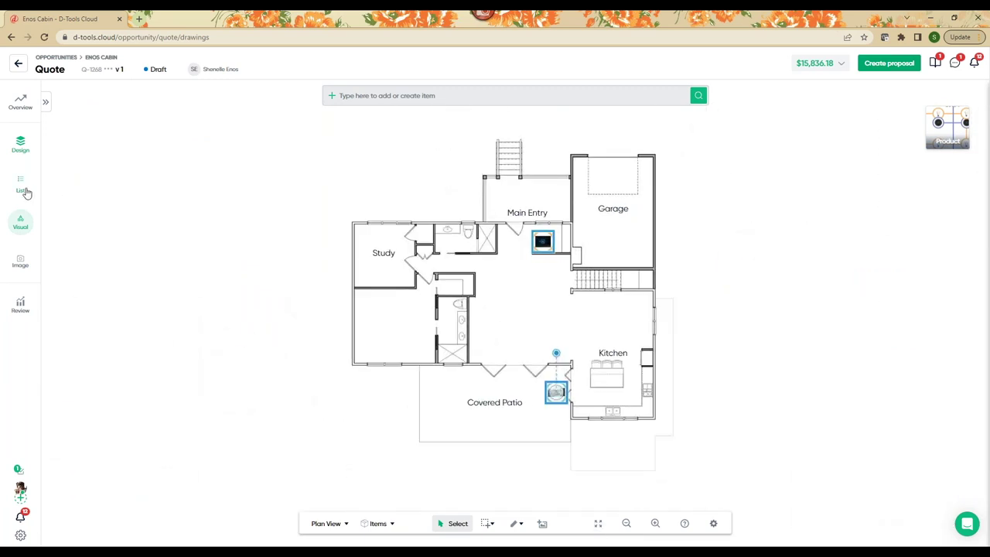
left_click(881, 303)
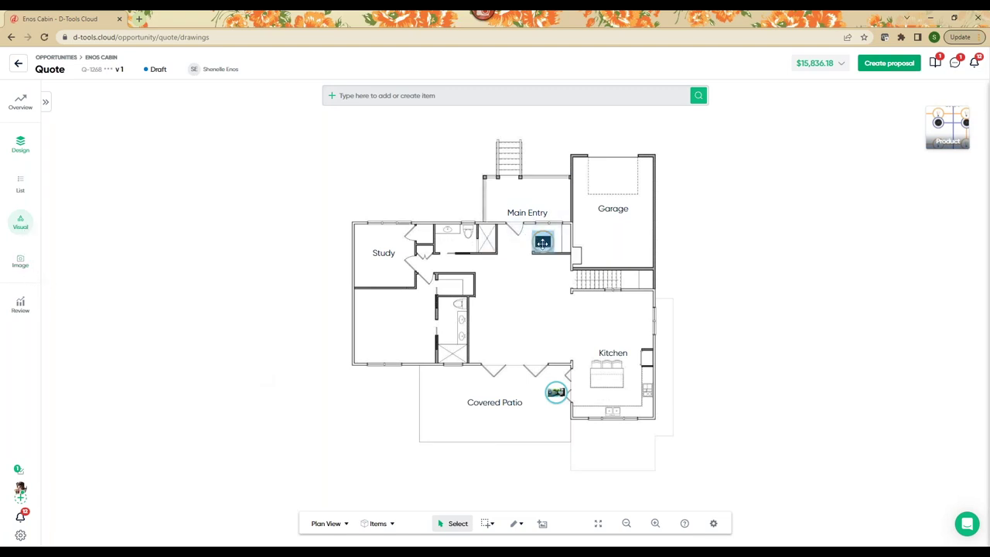
Examine the item details and coverage settings of the touch screen placed in Main Entry
left_click(542, 243)
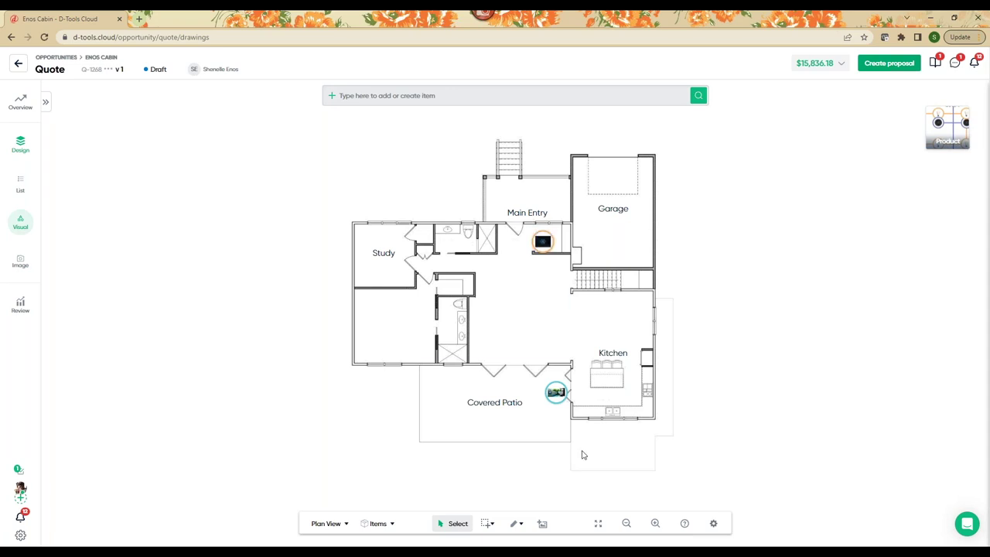
left_click(542, 242)
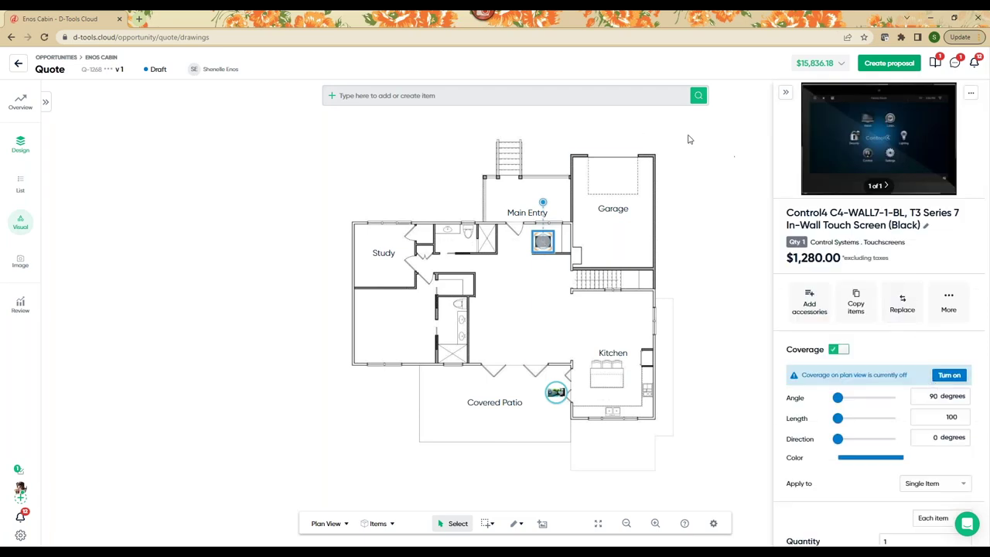
left_click(785, 97)
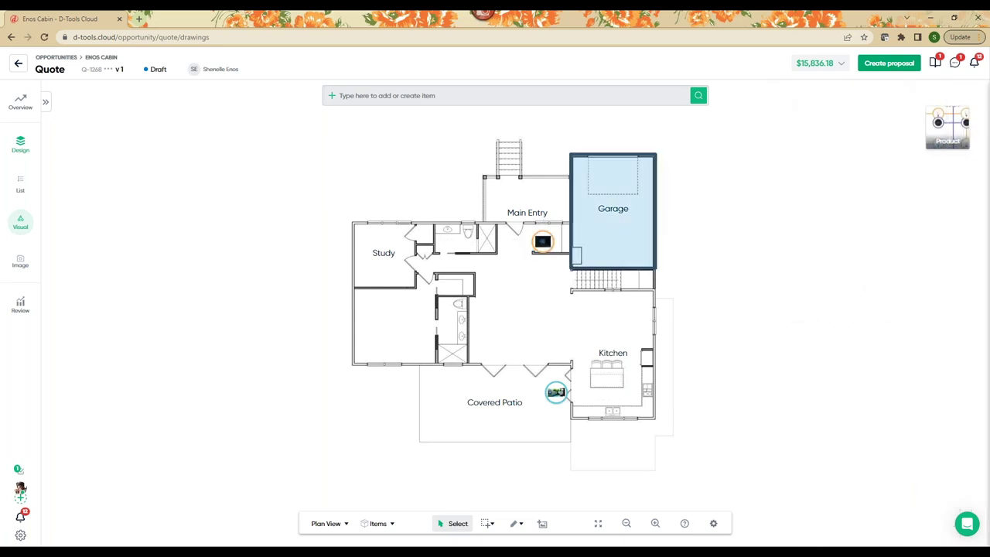
Search the catalog for "clare" and place a Clare Controls CLR-V300-8TVFCNW camera in Covered Patio and another in Main Entry
left_click(457, 94)
type("dlare")
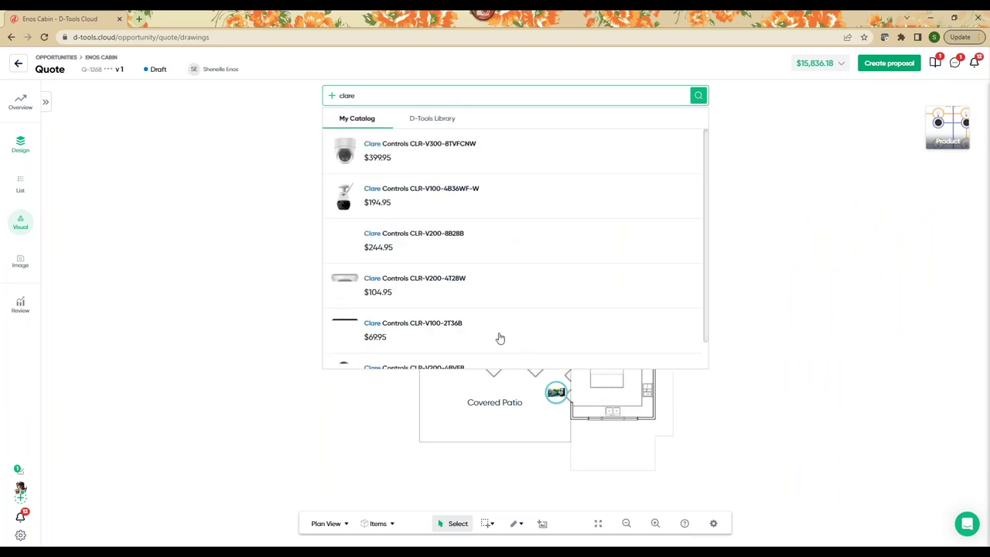
left_click(376, 157)
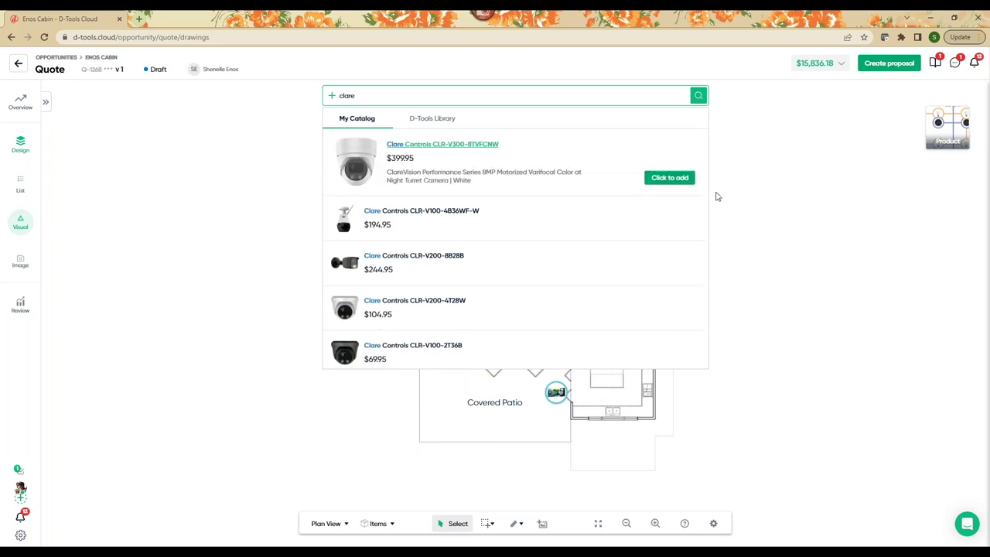
left_click(666, 177)
left_click(429, 375)
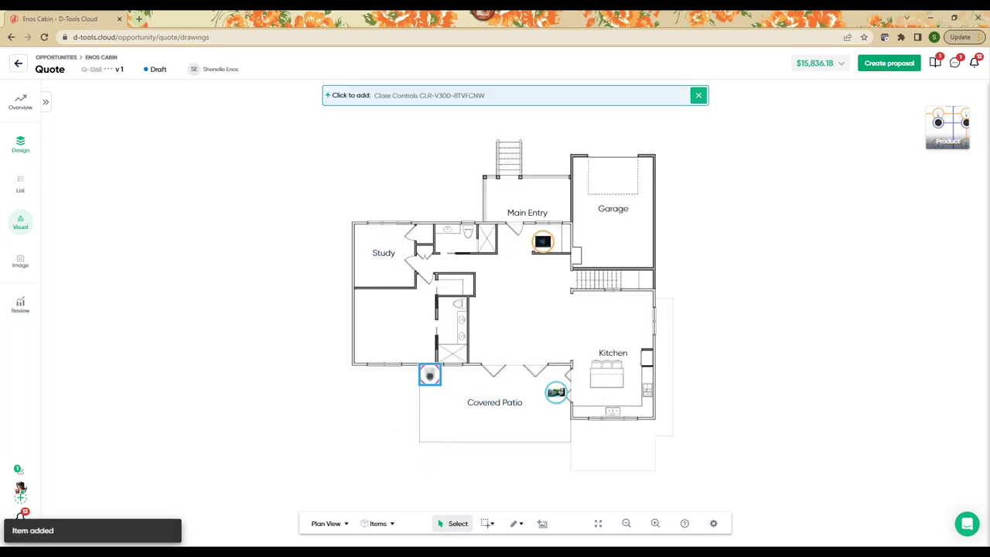
left_click(561, 219)
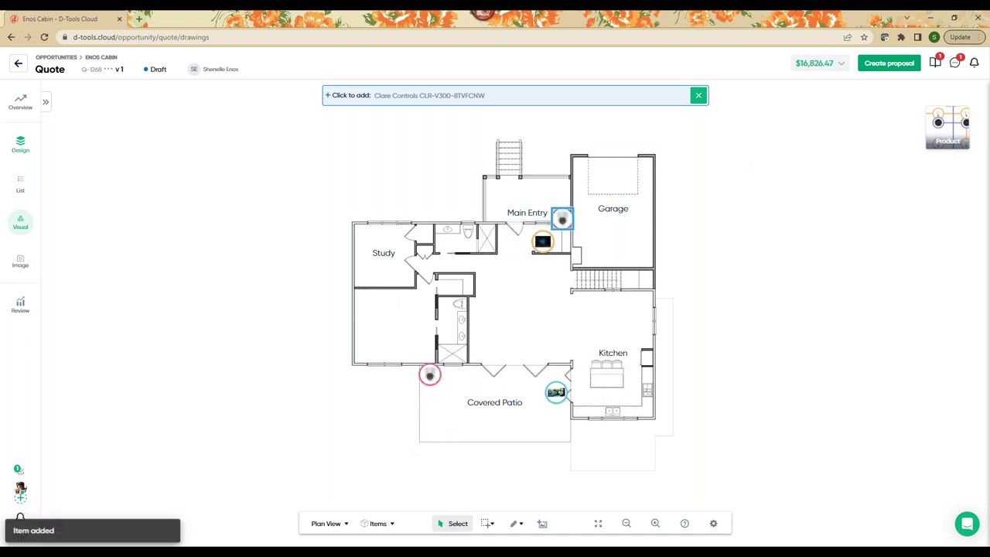
left_click(699, 95)
Turn on coverage for the Main Entry camera and enlarge its coverage area to face outward over the front entry
left_click(563, 220)
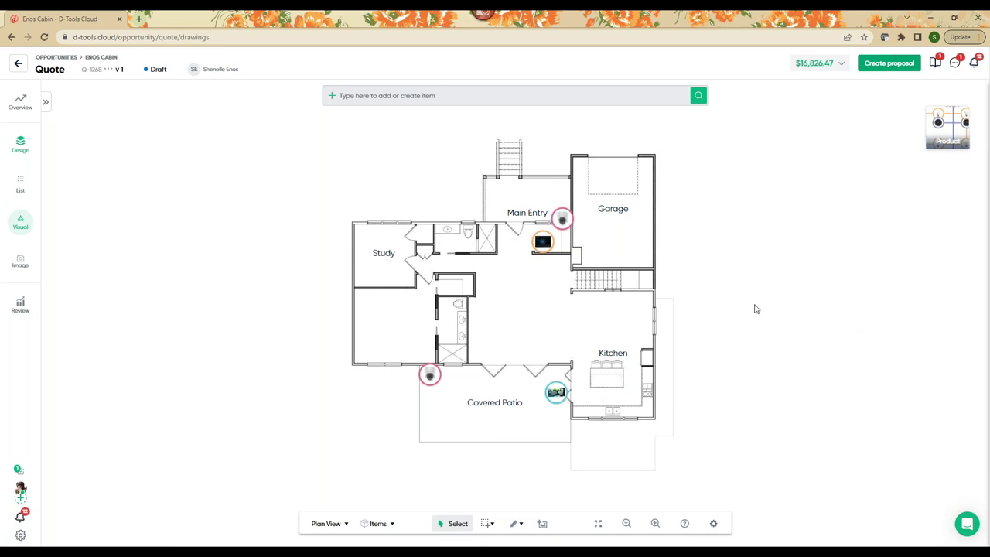
left_click(561, 220)
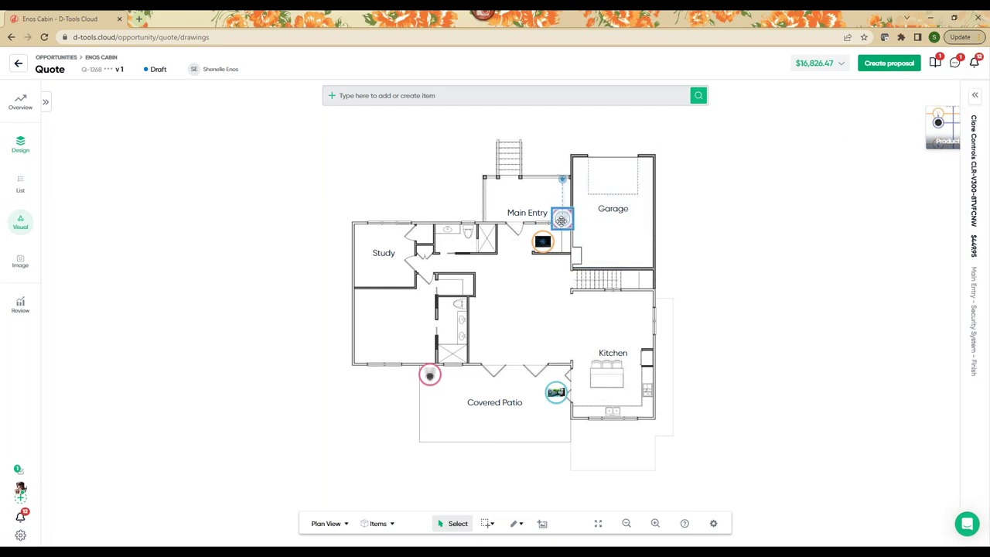
left_click(974, 94)
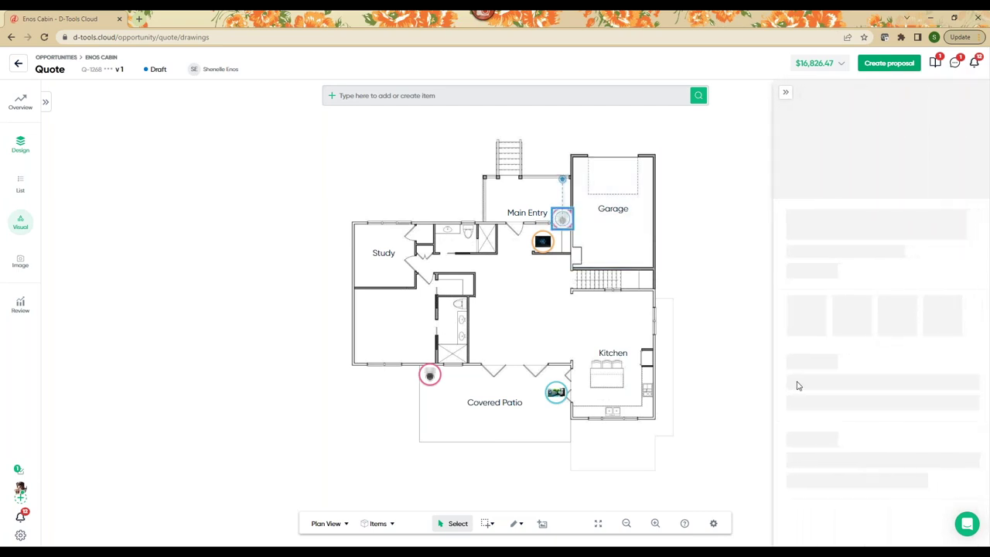
left_click(952, 402)
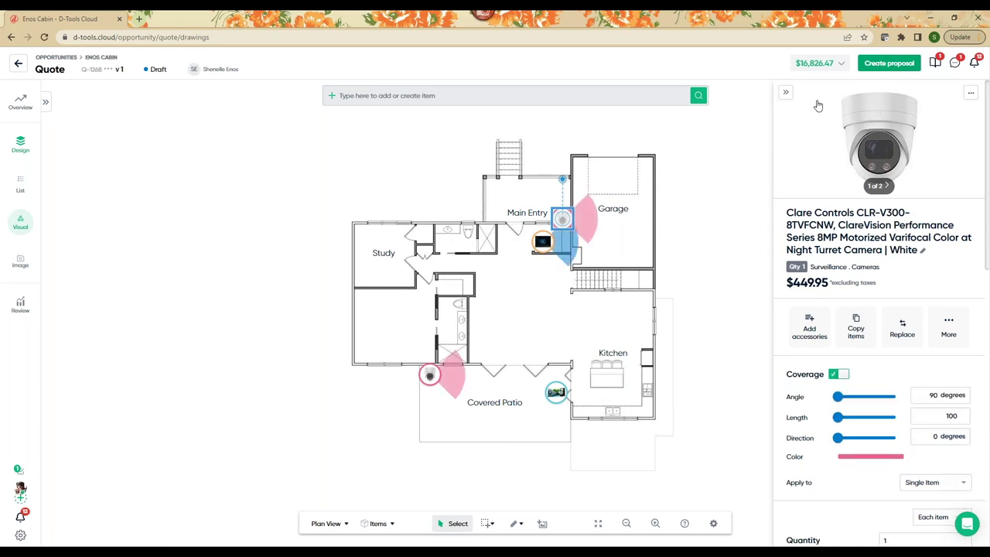
left_click(785, 92)
left_click_drag(580, 225, 465, 123)
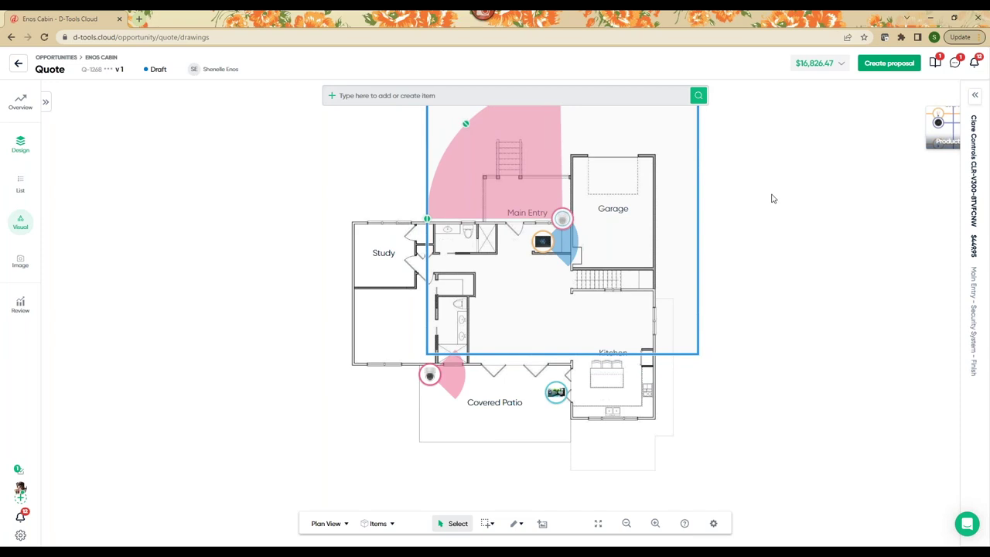
Enlarge the Covered Patio camera's coverage to face outward, away from the house, and move the camera slightly up to the wall corner
left_click(771, 199)
left_click(429, 375)
left_click_drag(467, 377, 331, 471)
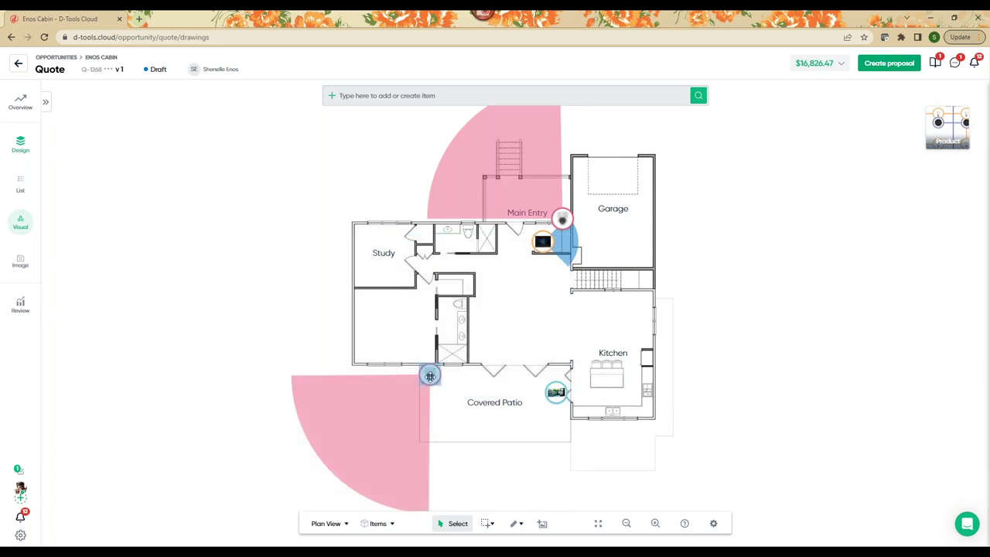
left_click_drag(428, 376, 429, 368)
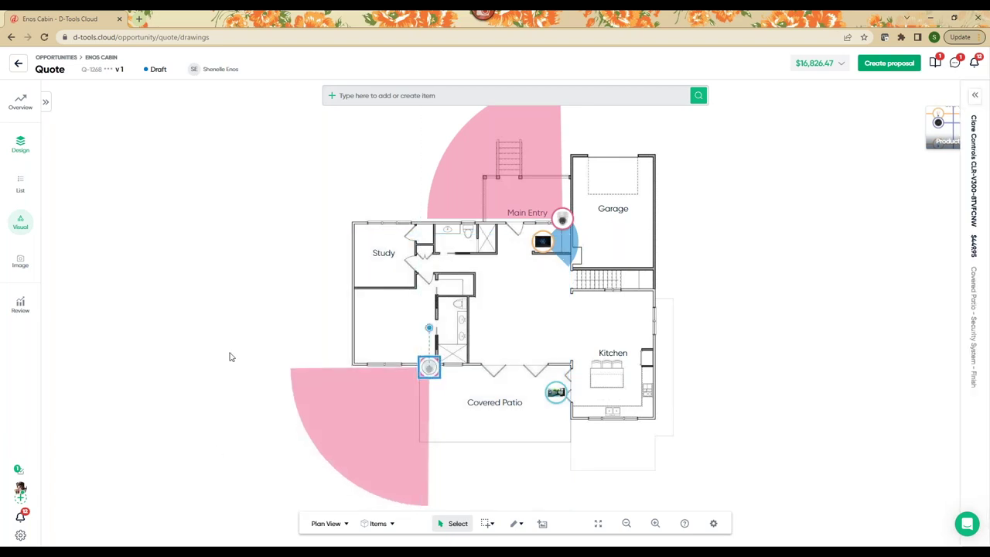
left_click(186, 350)
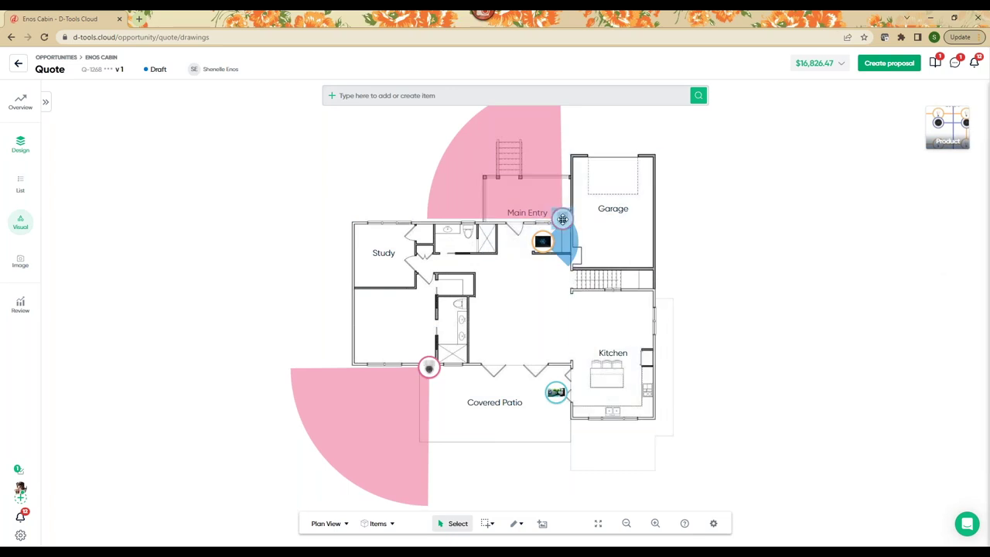
Turn off coverage for the Control4 C4-WALL7-1-BL touch screen in Main Entry
left_click(542, 241)
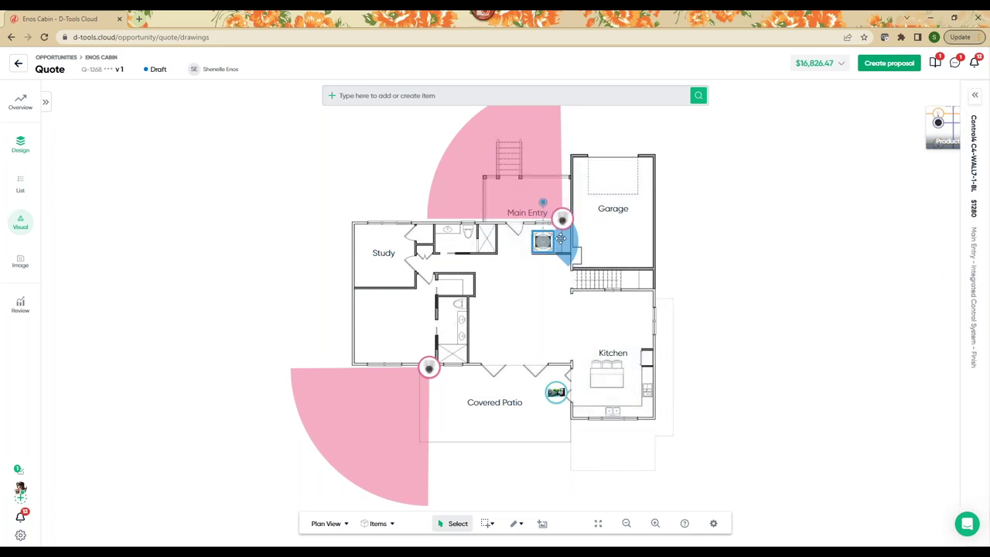
left_click(975, 96)
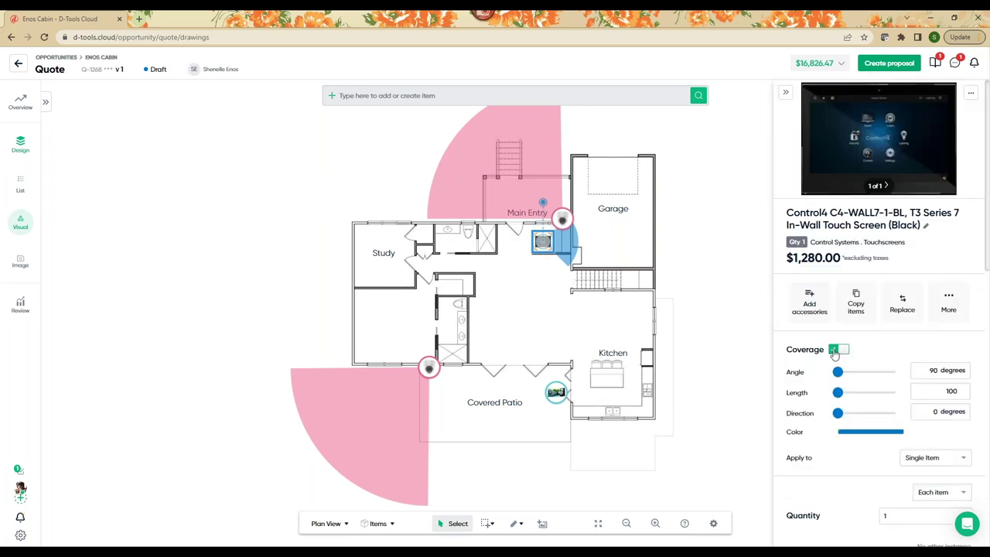
left_click(835, 350)
left_click(785, 93)
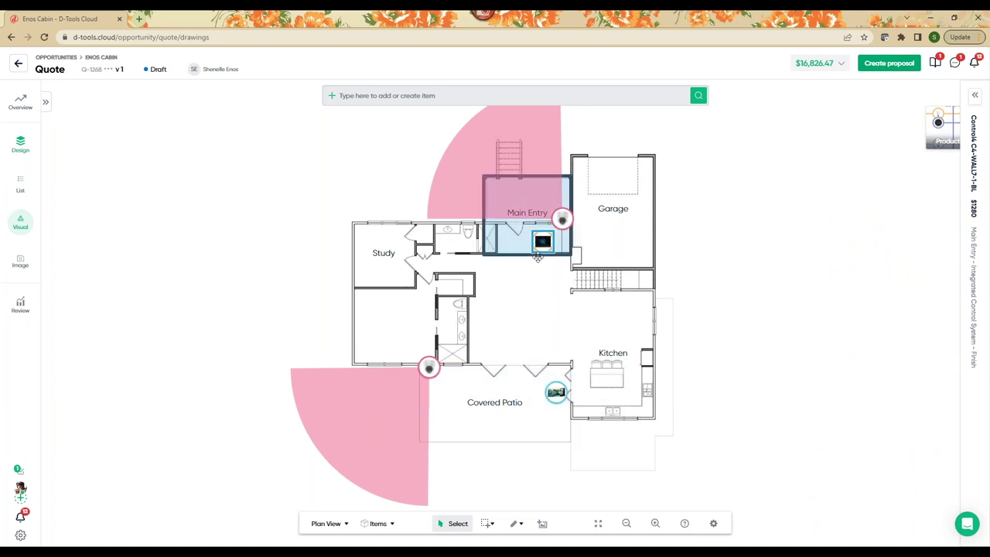
Swing the Main Entry camera's coverage area into the house and back out over the front entry
left_click(539, 133)
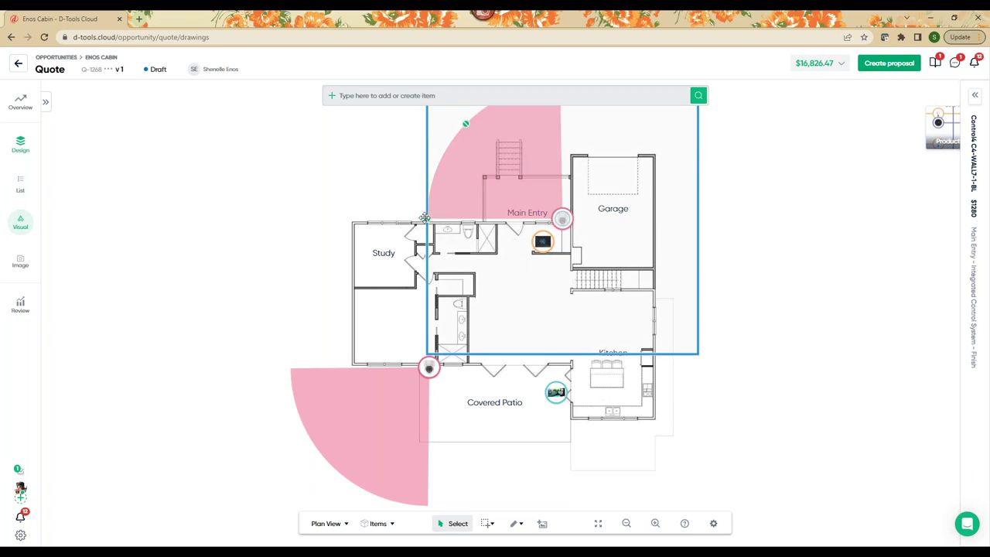
left_click_drag(426, 218, 444, 286)
left_click_drag(550, 288, 427, 222)
left_click(857, 234)
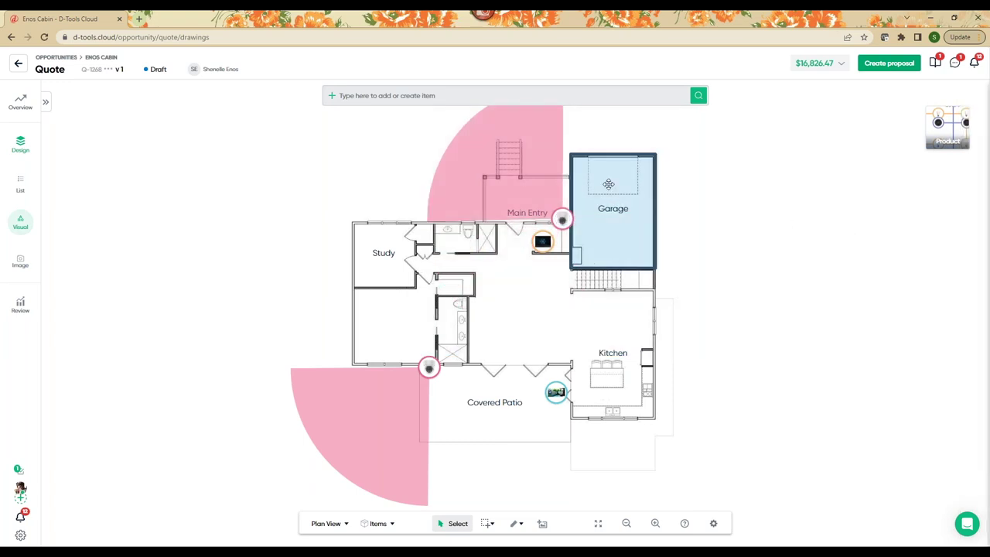
Try a 180-degree coverage angle on the Main Entry camera and restore it to 90 degrees
left_click(564, 219)
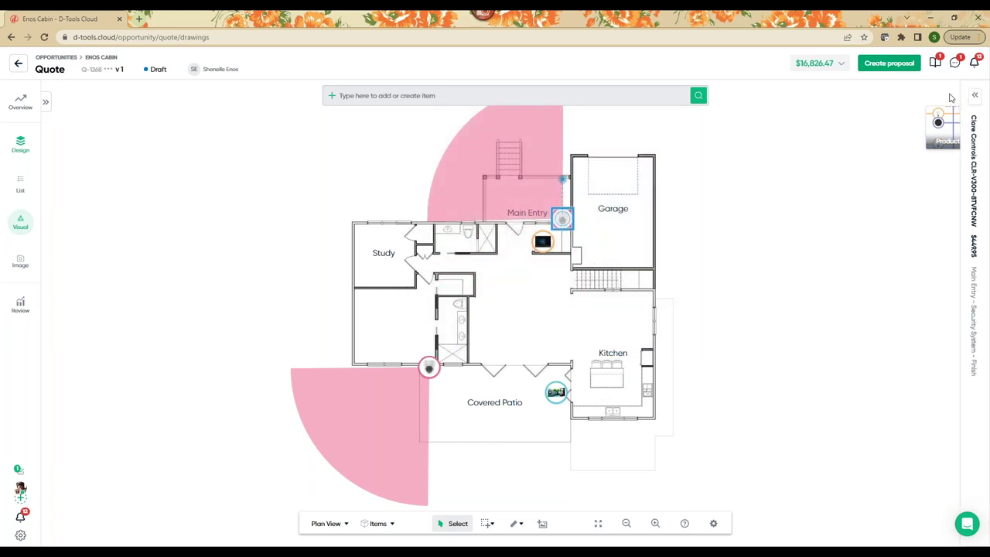
left_click(968, 97)
left_click(923, 397)
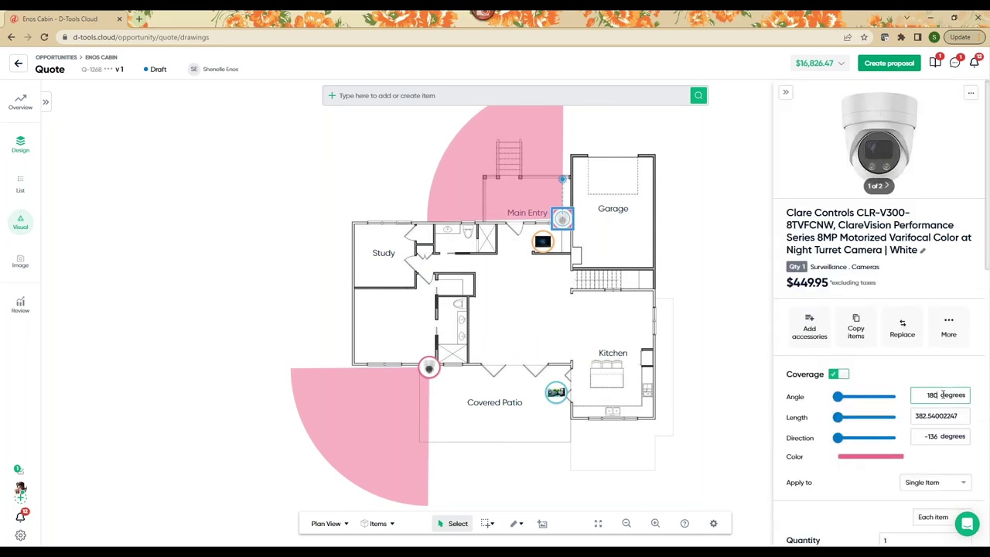
left_click(935, 377)
double_click(936, 395)
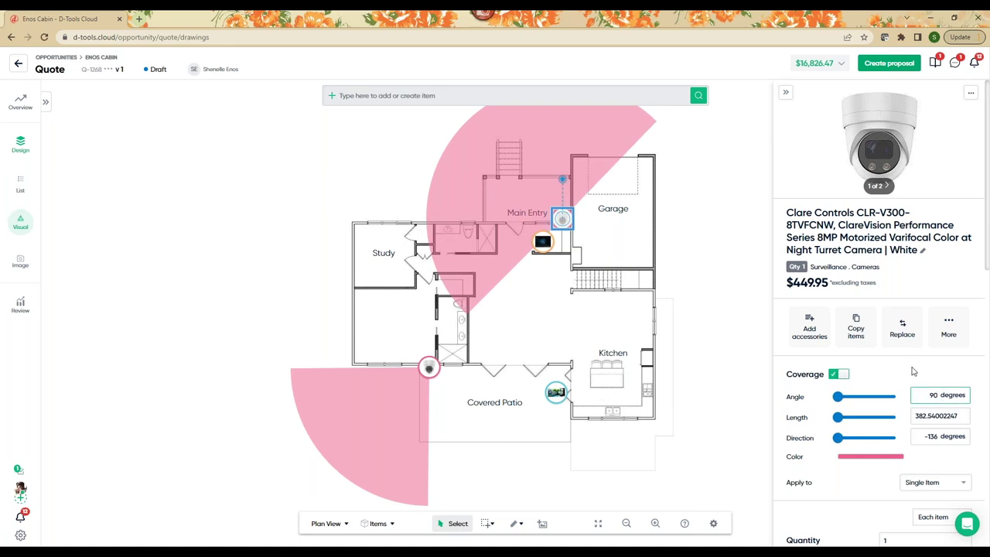
type("90")
left_click(913, 371)
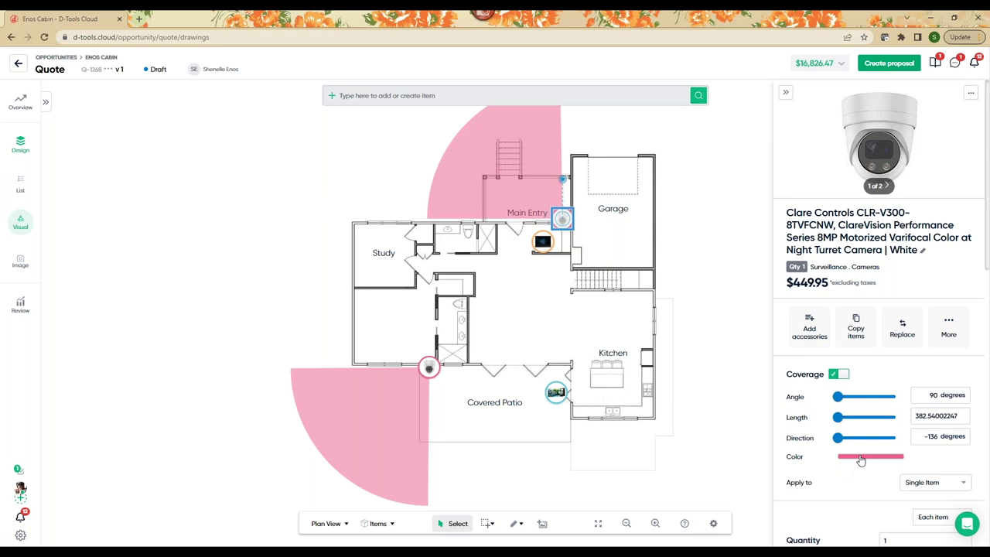
left_click(785, 92)
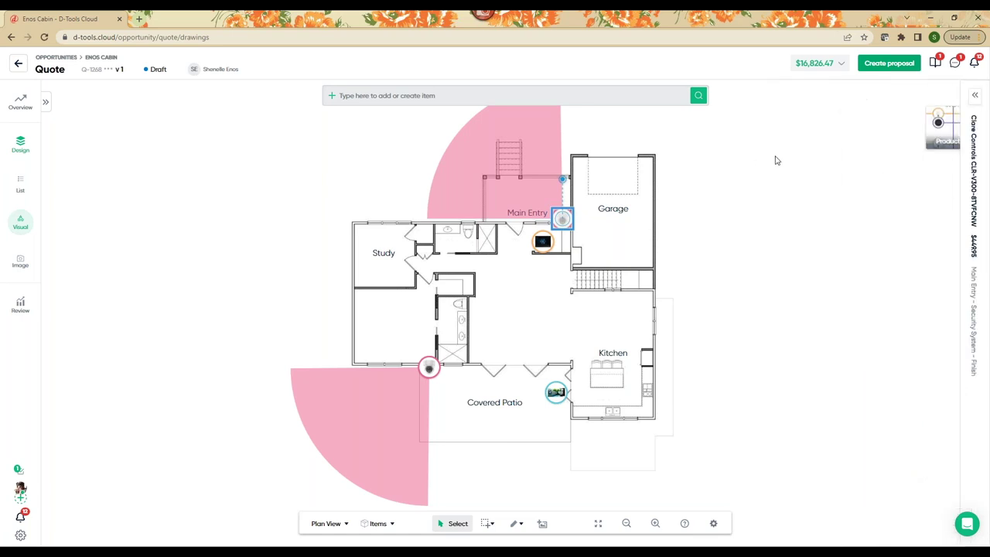
left_click_drag(562, 219, 565, 222)
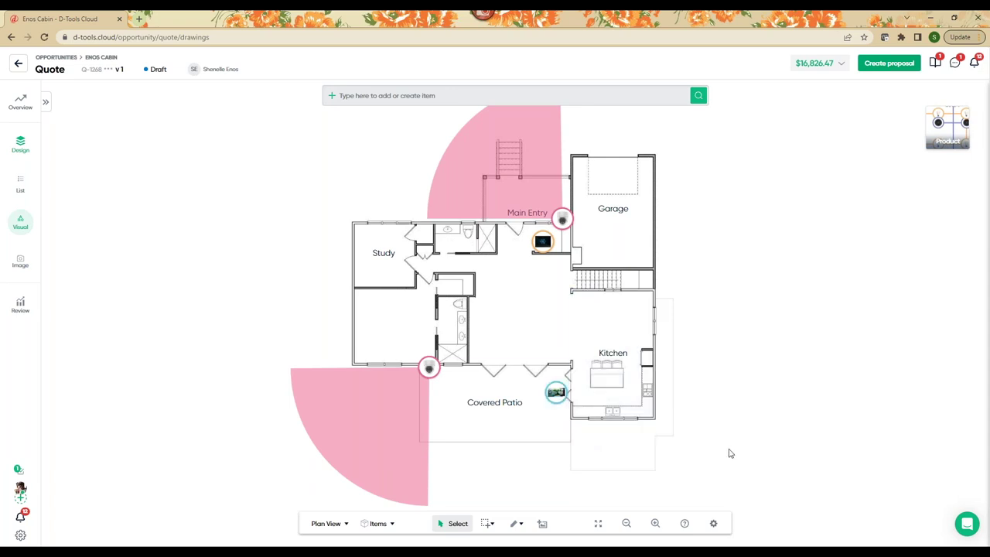
Preview the placed items as icons and return them to product images
left_click(378, 523)
left_click(369, 460)
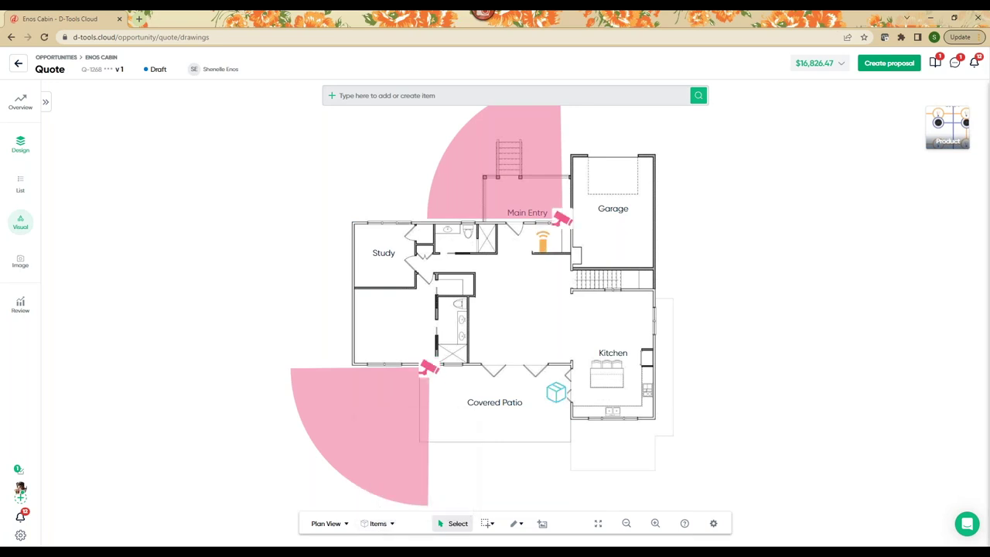
left_click(377, 523)
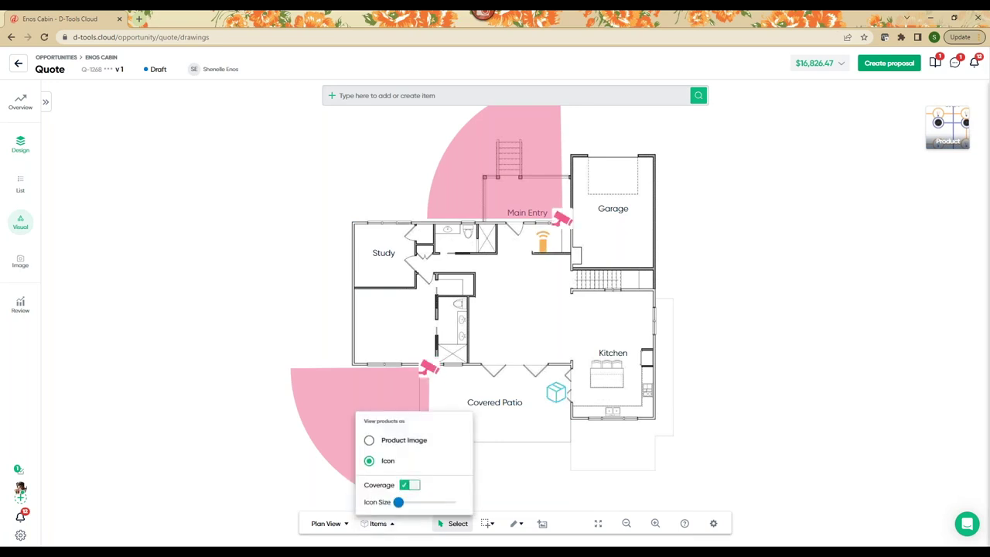
left_click(369, 440)
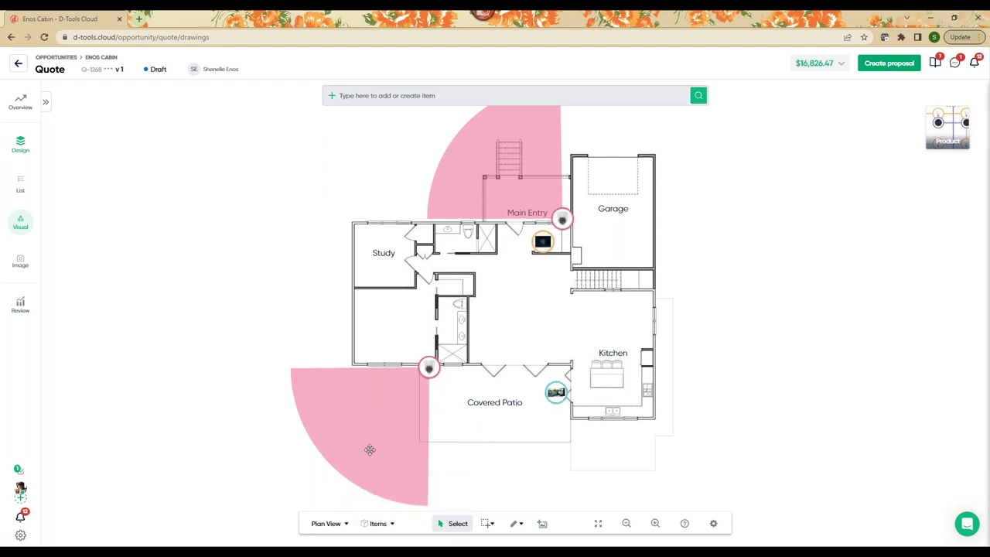
Reduce the icon size of the product images placed on the floorplan
left_click(378, 524)
left_click_drag(398, 502, 422, 504)
left_click(752, 475)
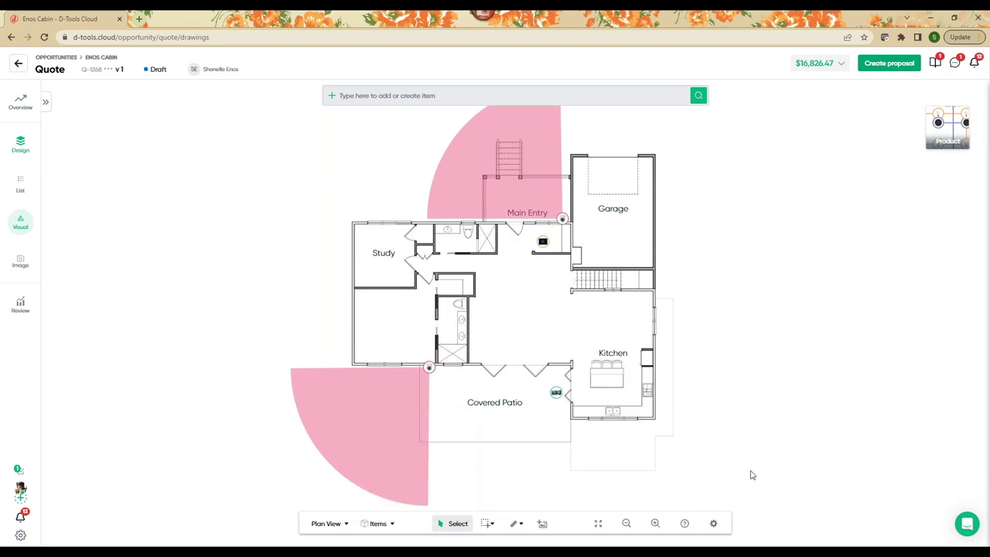
Add the text note "Landscape speakers not shown" on the plan just below the Kitchen
left_click(515, 524)
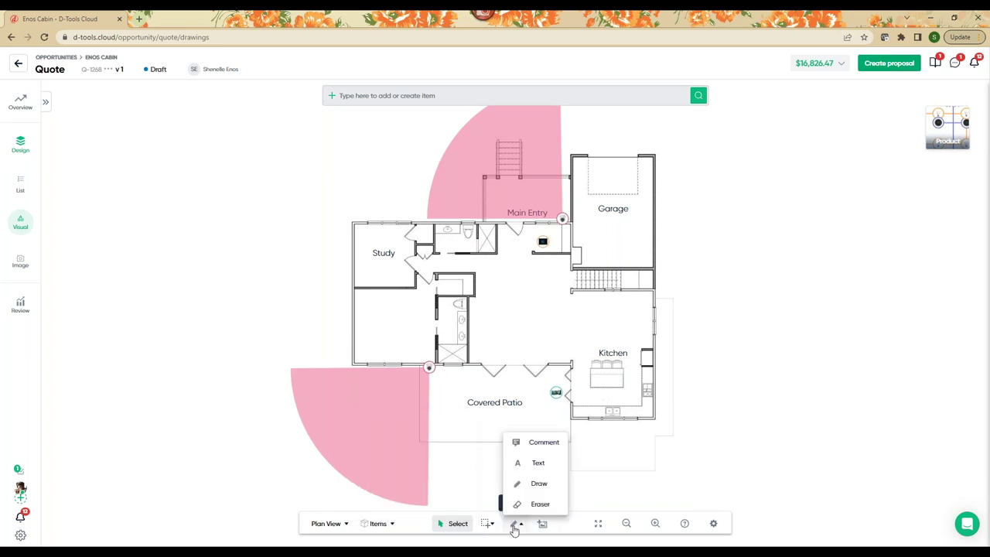
left_click(538, 463)
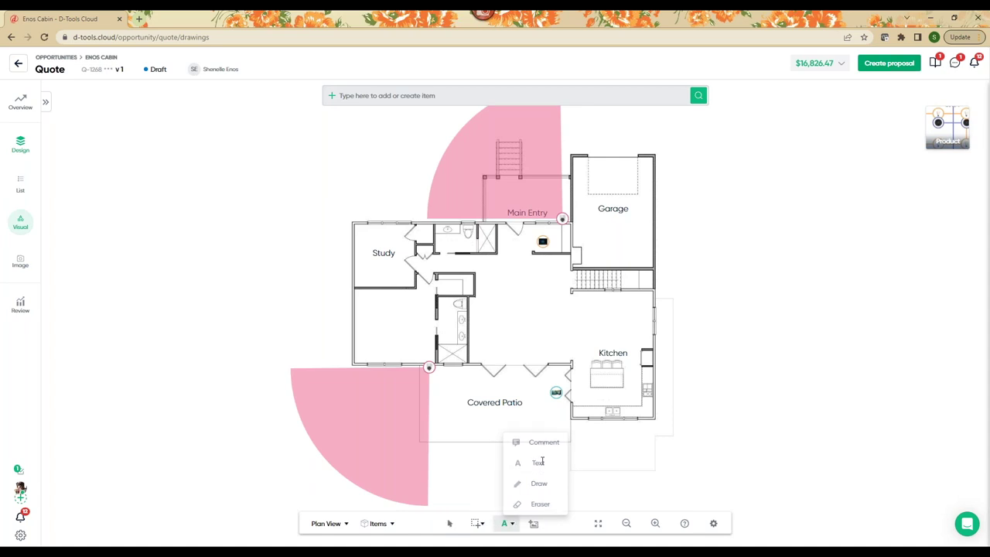
left_click(639, 447)
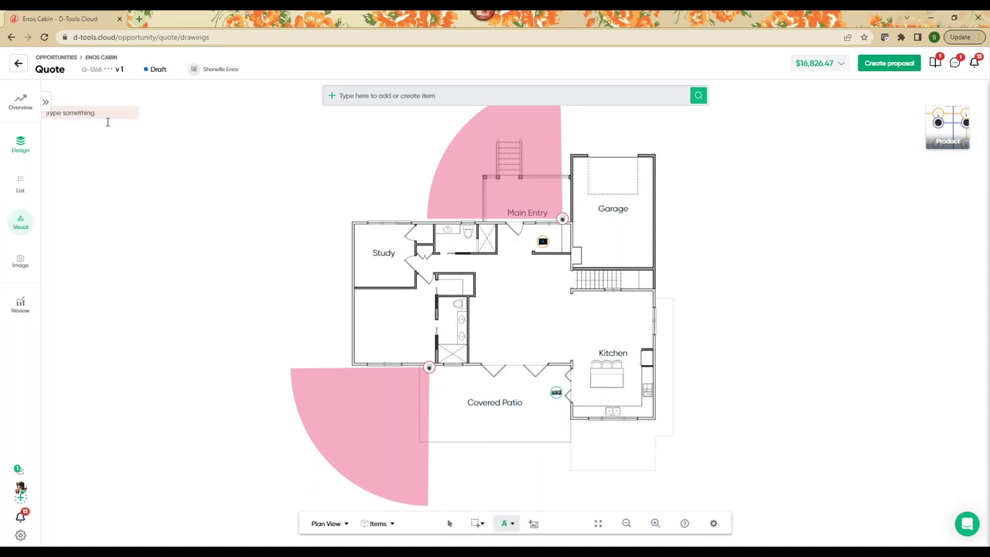
left_click(95, 113)
type("Land")
type("scape speakers not shown")
left_click(447, 522)
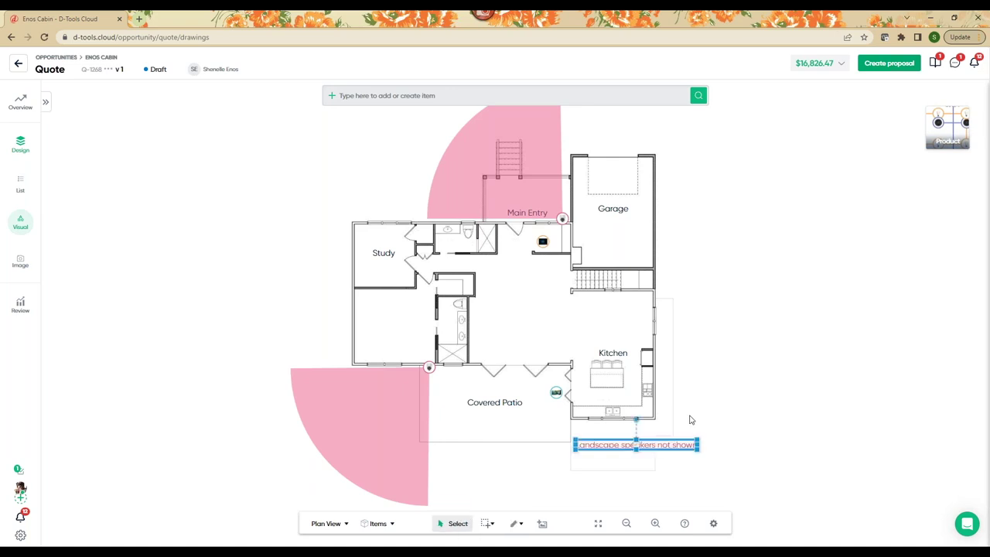
left_click(801, 459)
Draw two freehand arrows from the landscape speakers note, one pointing down to each side
left_click(515, 523)
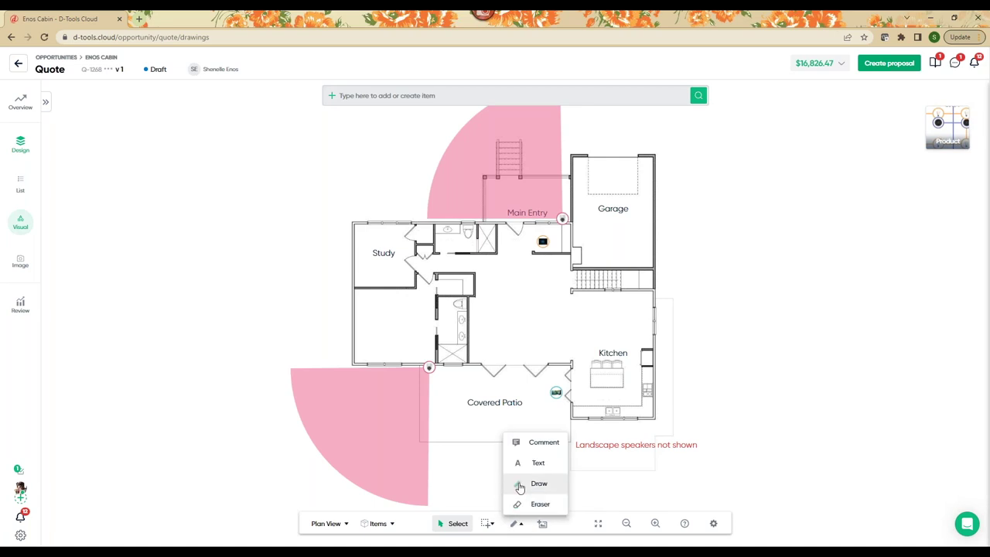
left_click(519, 486)
mouse_move(625, 452)
left_mouse_down()
mouse_move(568, 472)
mouse_move(548, 497)
mouse_move(597, 484)
left_mouse_up()
mouse_move(639, 457)
left_mouse_down()
mouse_move(683, 495)
mouse_move(650, 493)
left_mouse_up()
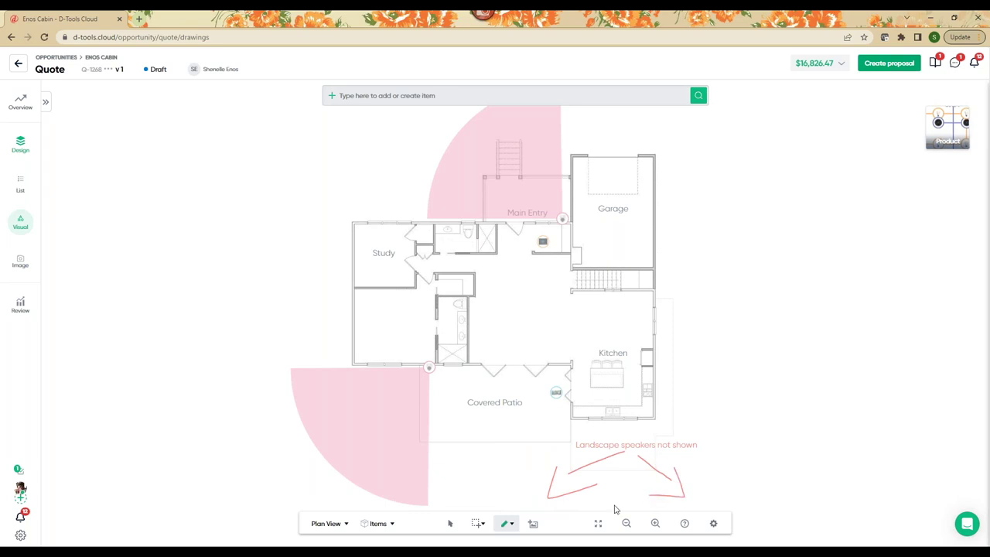
left_click(450, 527)
left_click(776, 445)
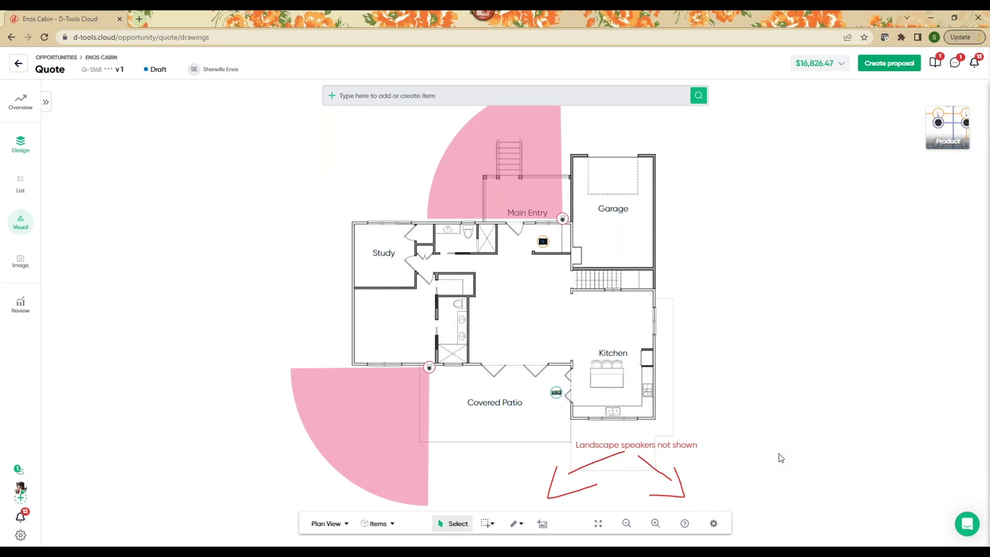
Upload Cabin 2.jpg from the Demo Photos folder for image quoting and assign it to the Main Entry location
left_click(18, 266)
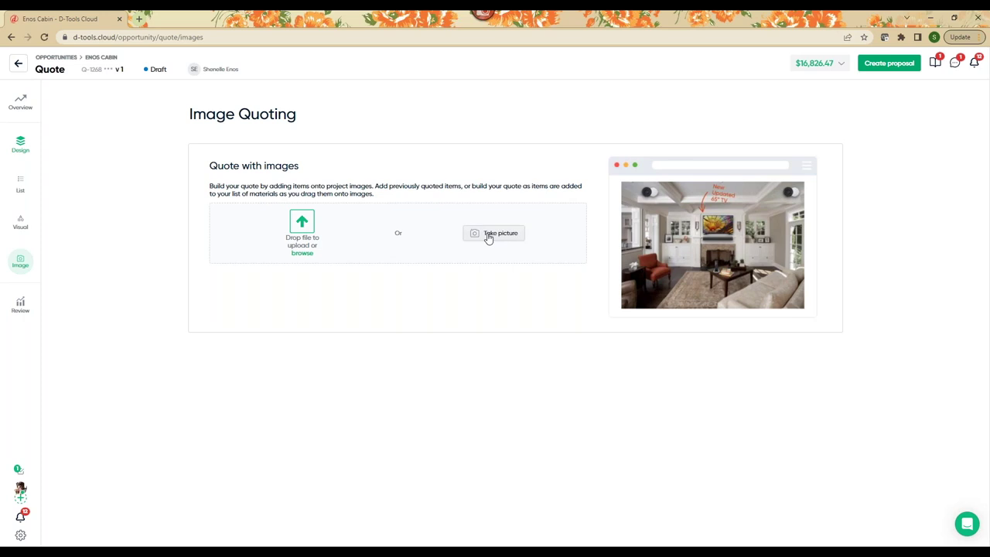
left_click(302, 254)
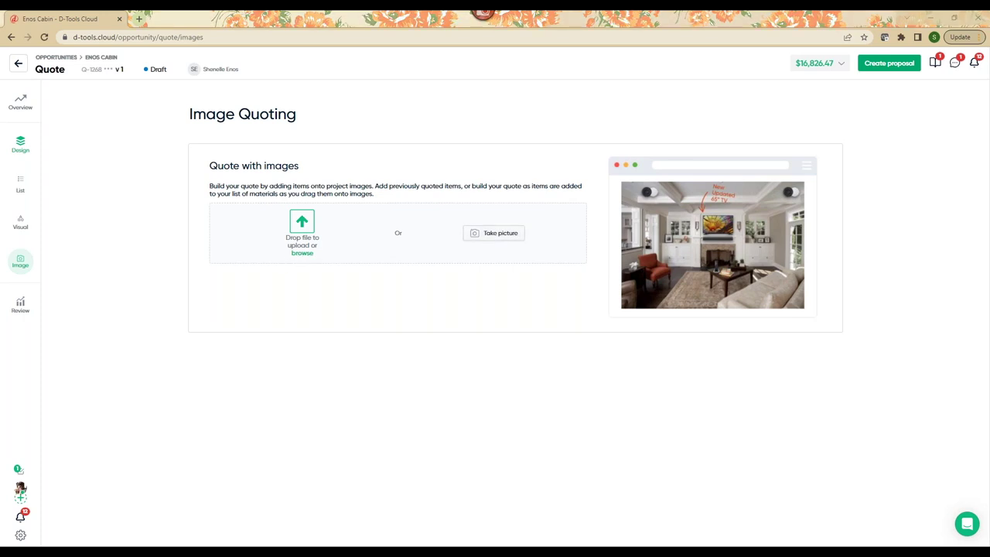
left_click(43, 70)
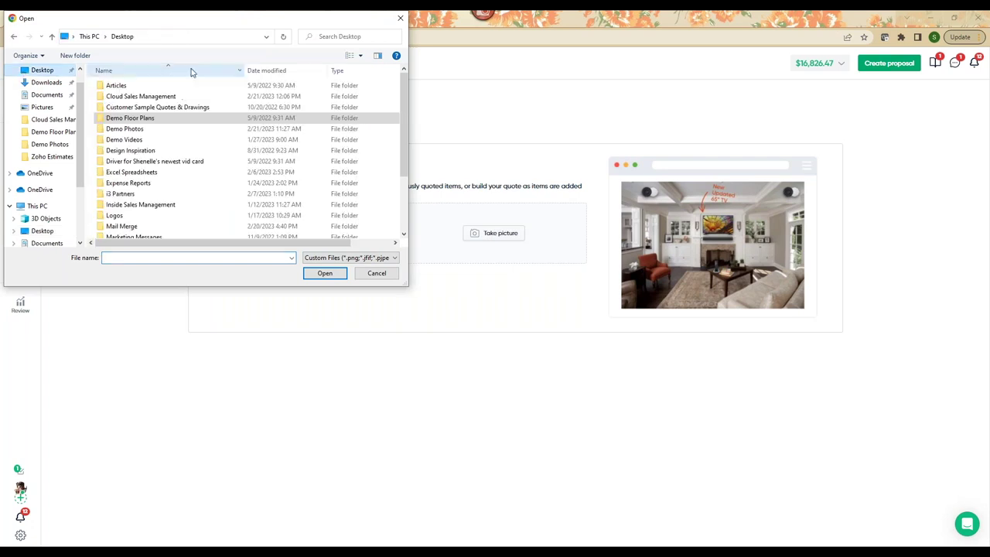
double_click(123, 128)
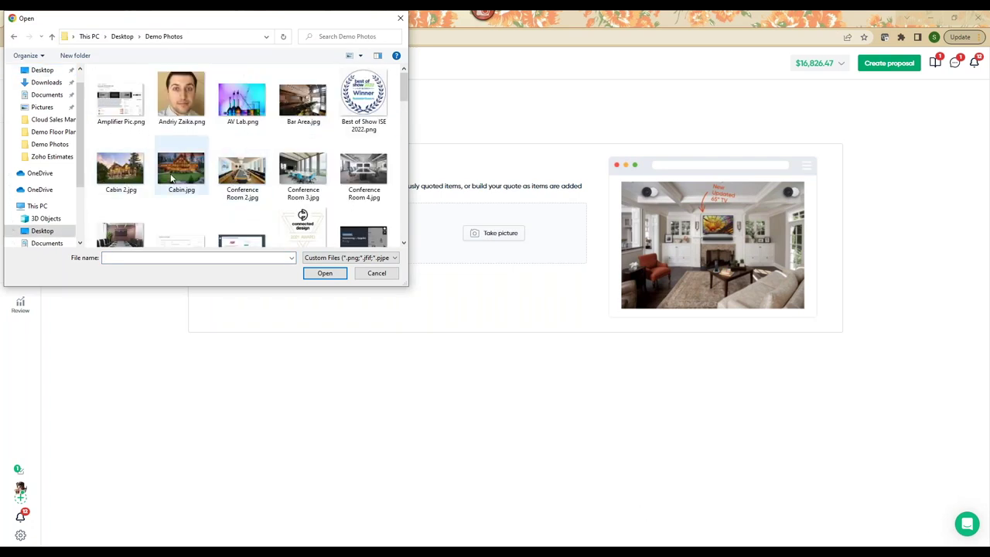
scroll(159, 182, "down", 3)
scroll(153, 184, "up", 3)
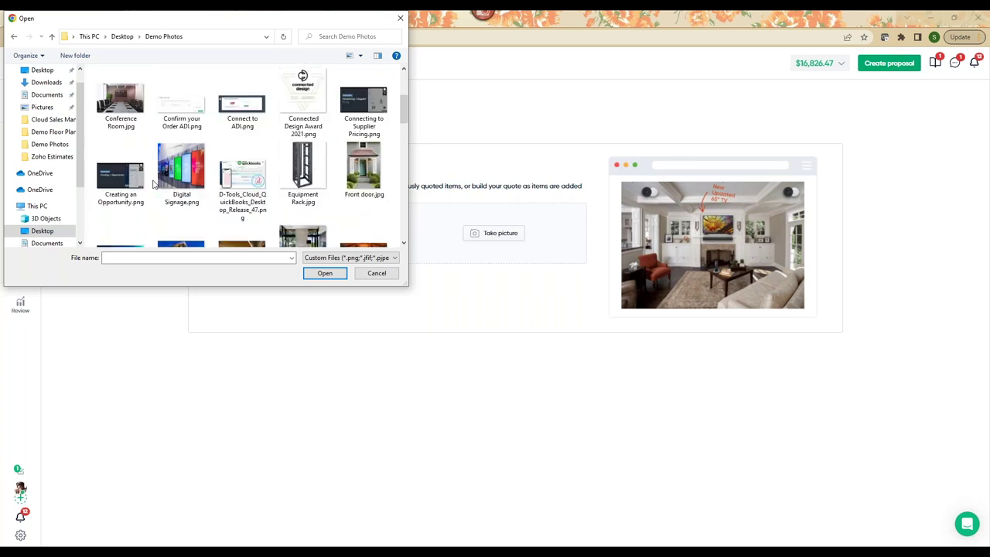
left_click(188, 158)
left_click(128, 158)
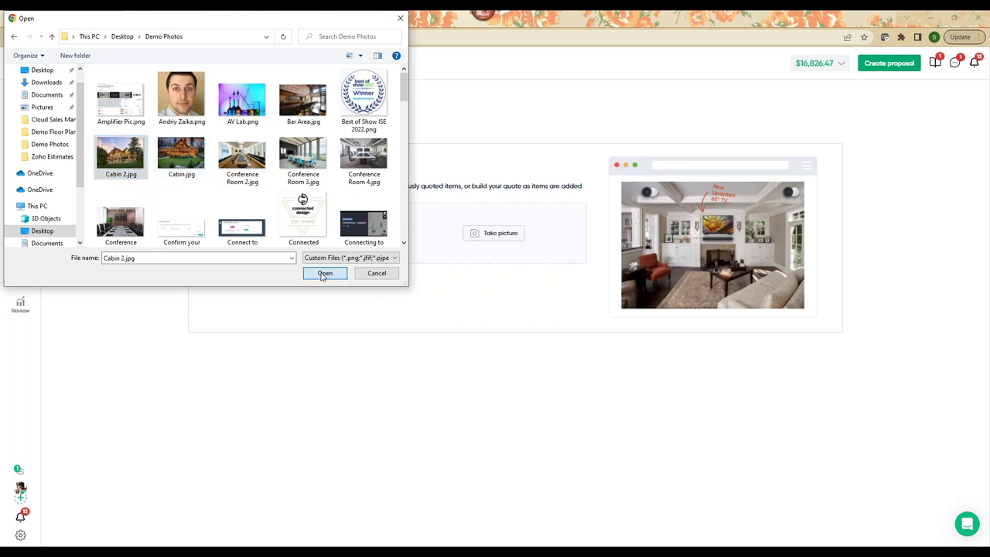
left_click(324, 273)
left_click(440, 256)
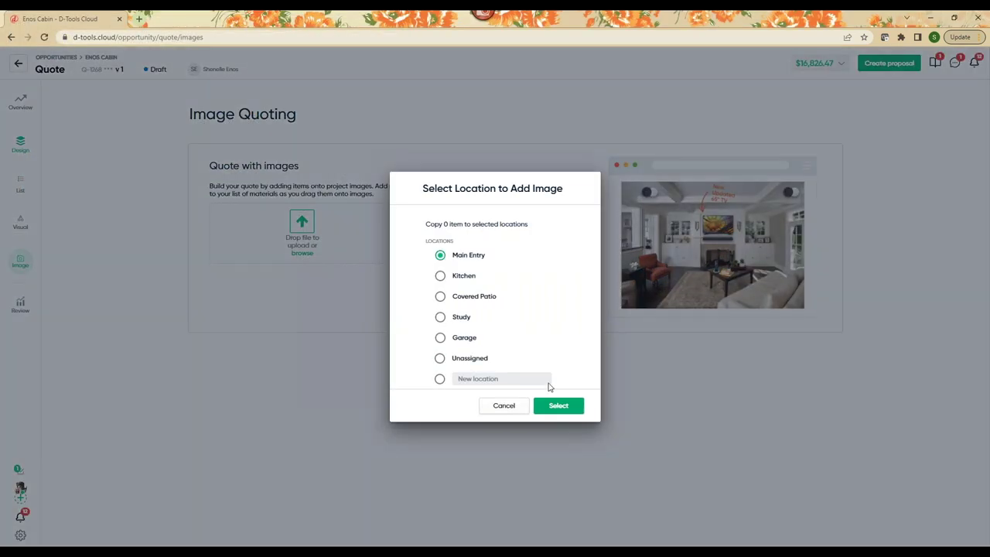
left_click(557, 405)
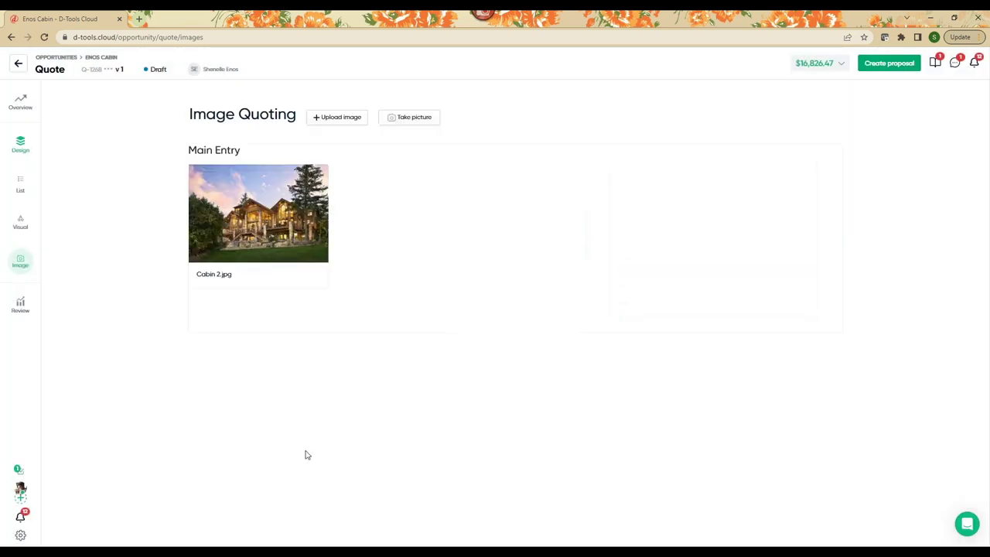
Open the Main Entry cabin image for editing and look over its item list and its text, drawing and eraser tools
left_click(255, 231)
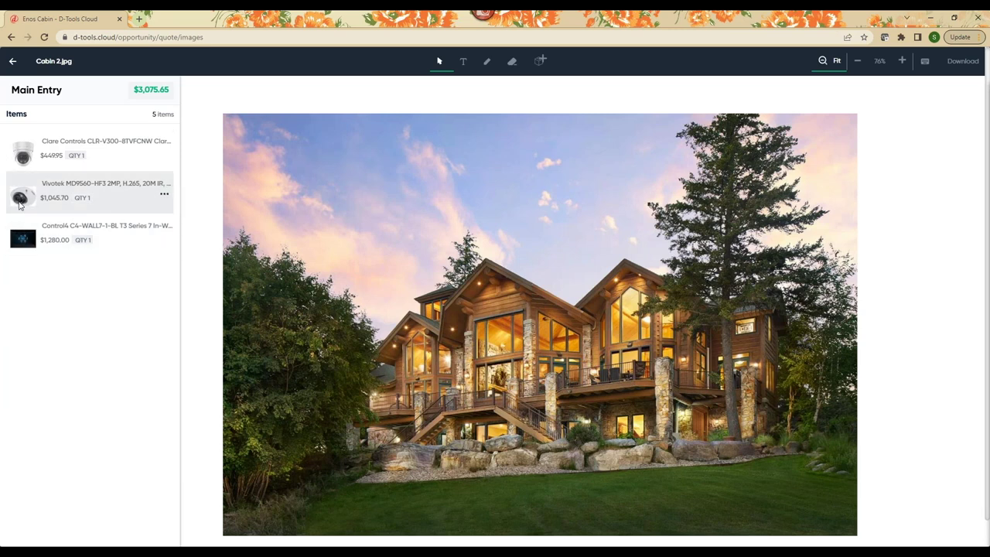
mouse_move(20, 198)
left_mouse_down()
mouse_move(238, 145)
mouse_move(439, 280)
mouse_move(435, 325)
mouse_move(435, 288)
mouse_move(189, 155)
mouse_move(32, 198)
mouse_move(14, 188)
left_mouse_up()
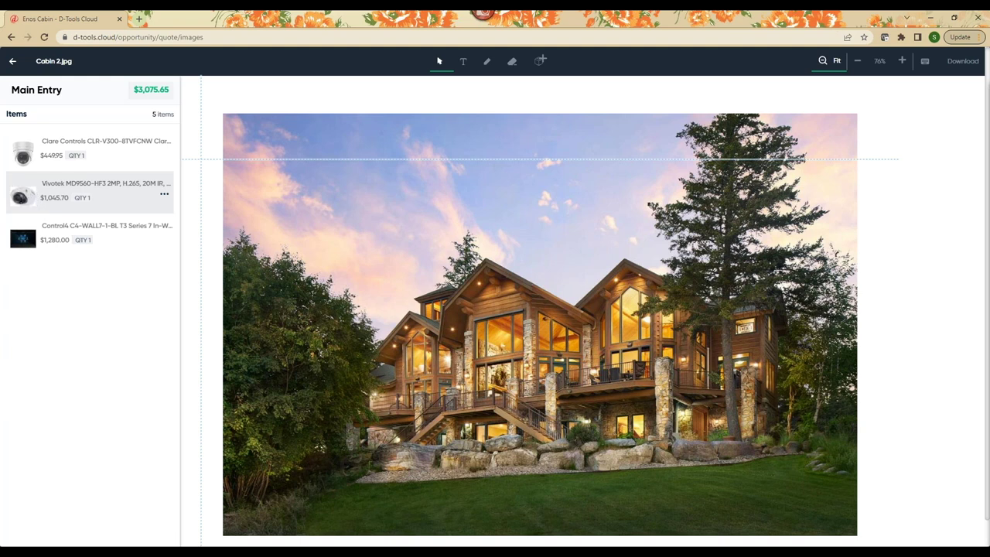
left_click(463, 65)
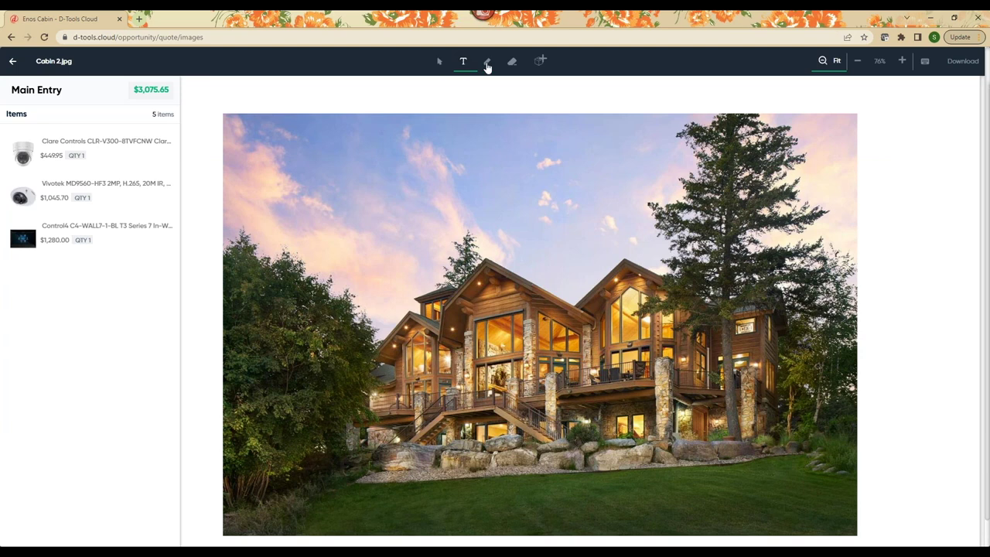
left_click(487, 65)
left_click(512, 62)
Search the catalog for path lighting and place two VOLT Lighting BDL-300-12-BBZ lights on the image, one at each side of the house's base
left_click(511, 77)
left_click(402, 80)
type("path lightin")
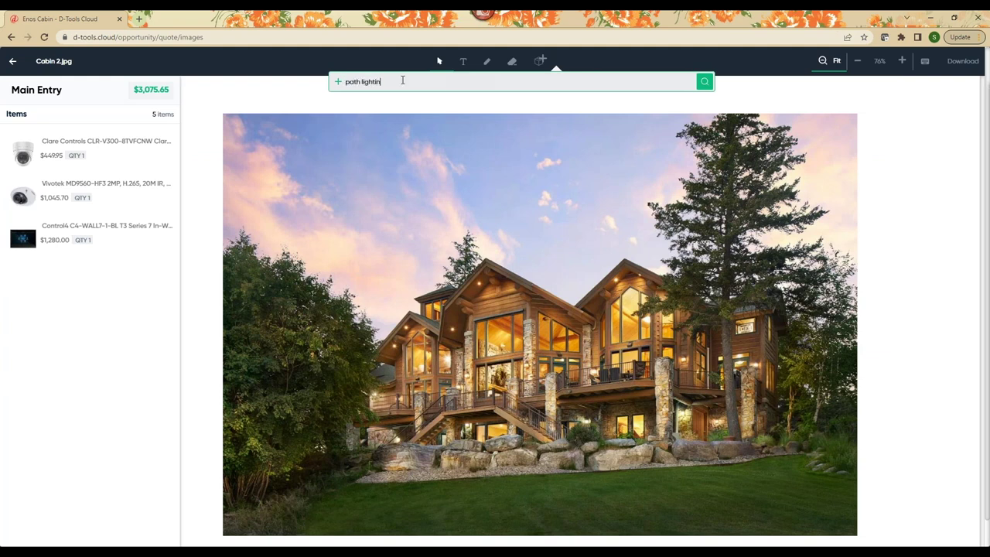
type("g")
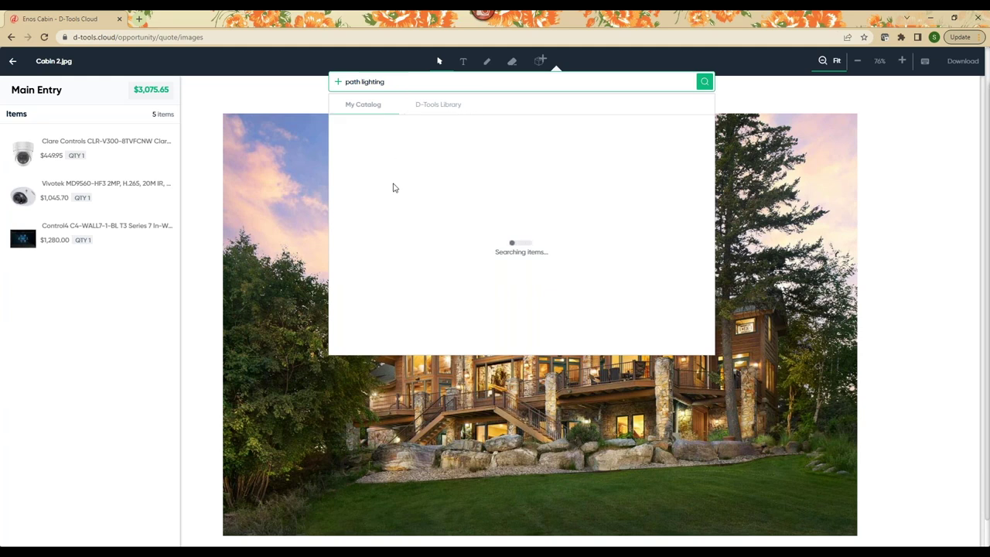
mouse_move(372, 136)
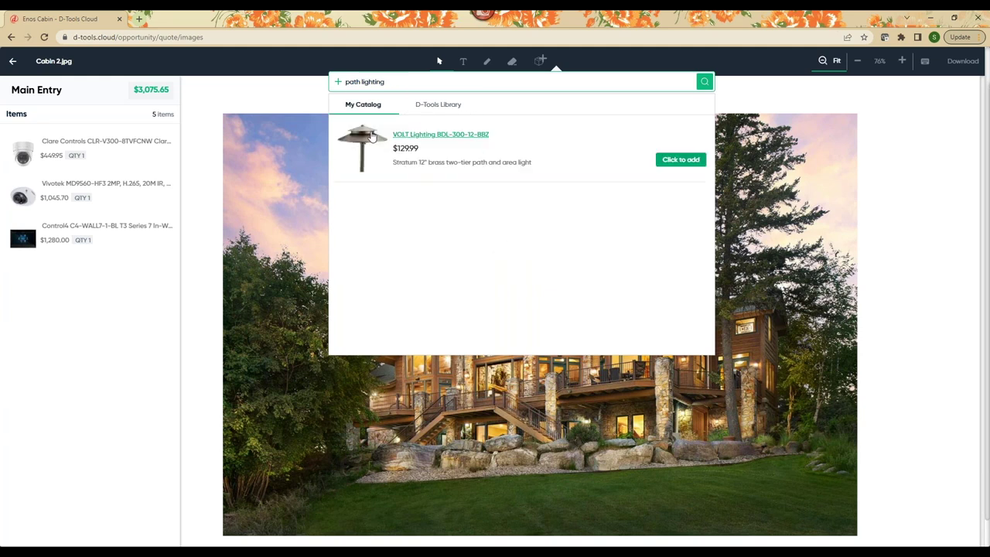
left_click(681, 159)
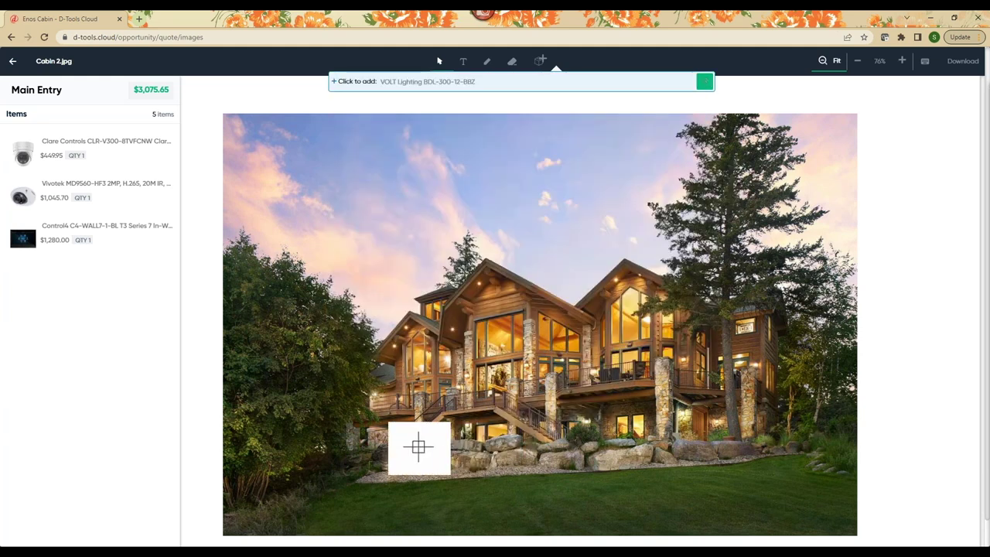
left_click(382, 427)
left_click(618, 410)
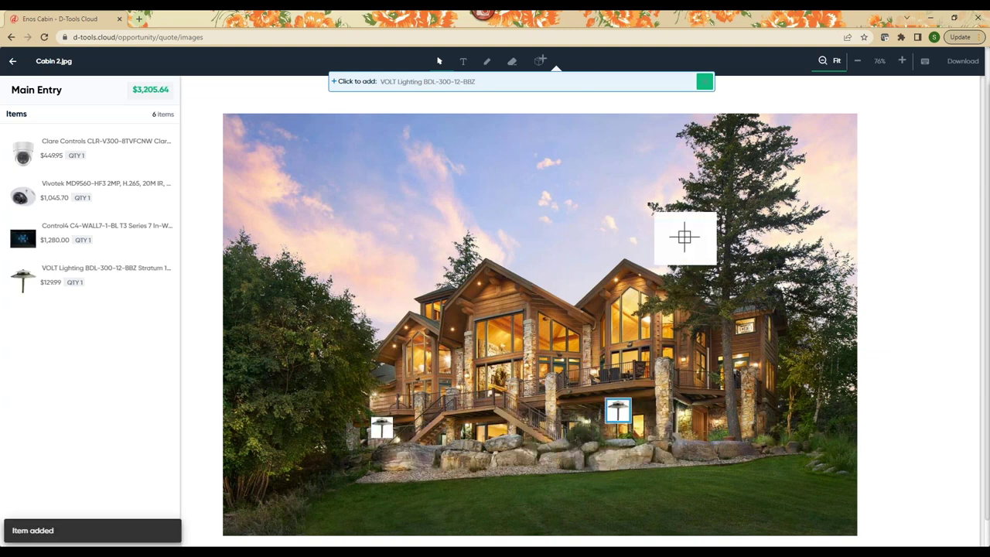
Move both path lights down to the rock border beside the lawn, check the light's item details, and return to the image list
left_click_drag(383, 432, 380, 462)
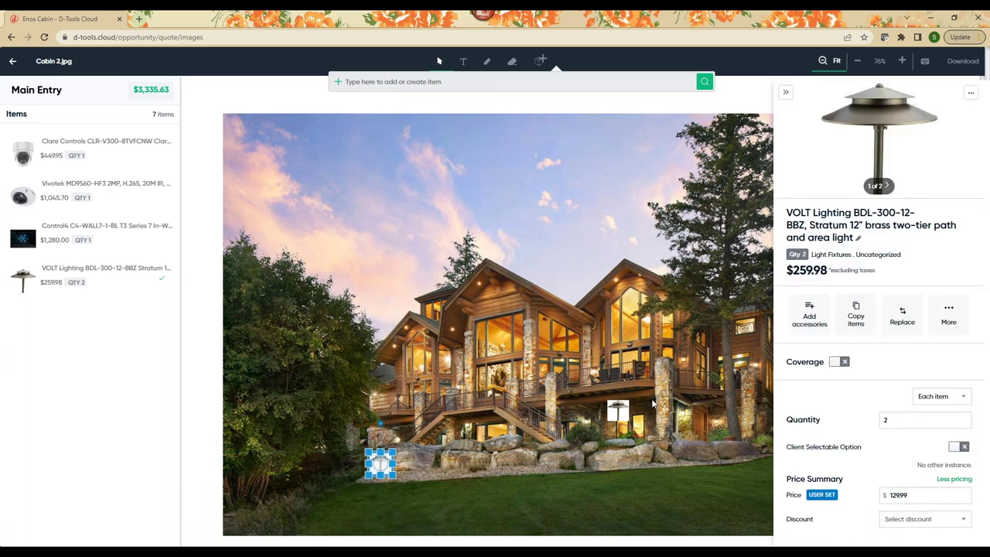
left_click_drag(618, 409, 608, 450)
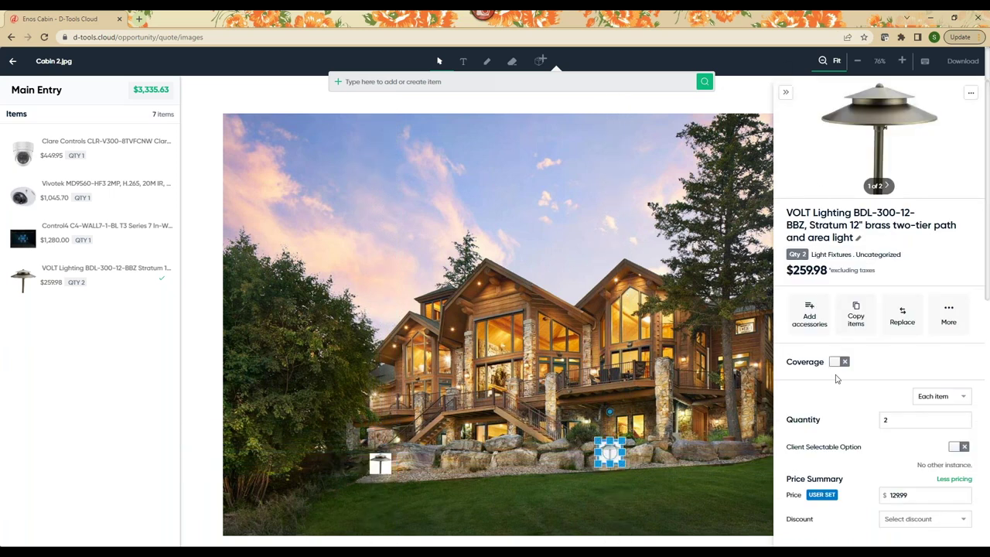
scroll(836, 379, "down", 3)
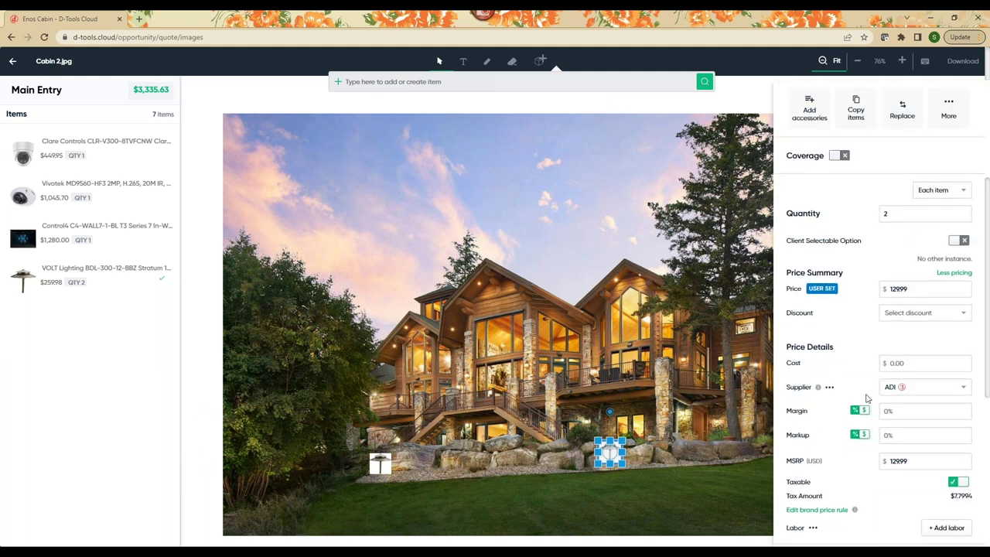
scroll(850, 417, "up", 3)
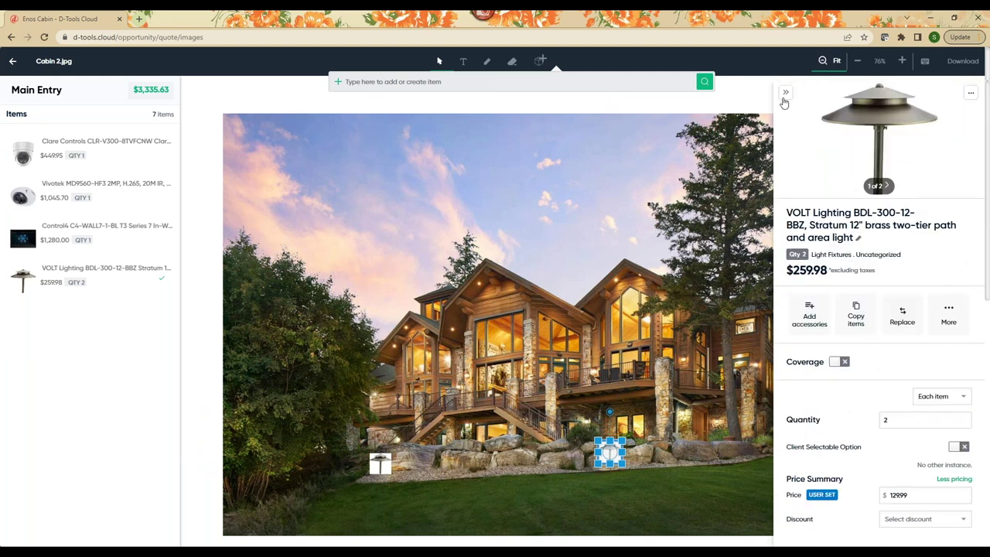
left_click(785, 92)
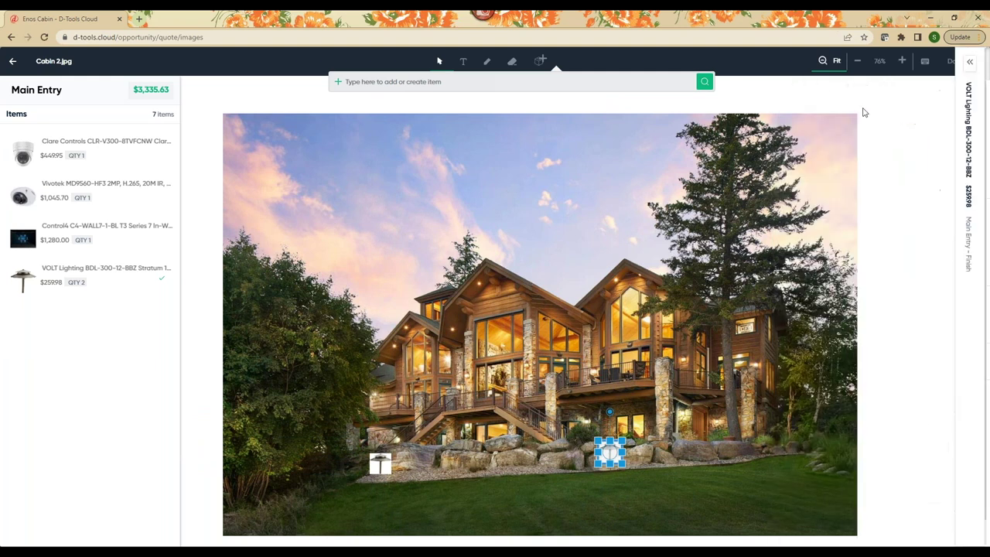
left_click(773, 516)
left_click(463, 495)
left_click(901, 433)
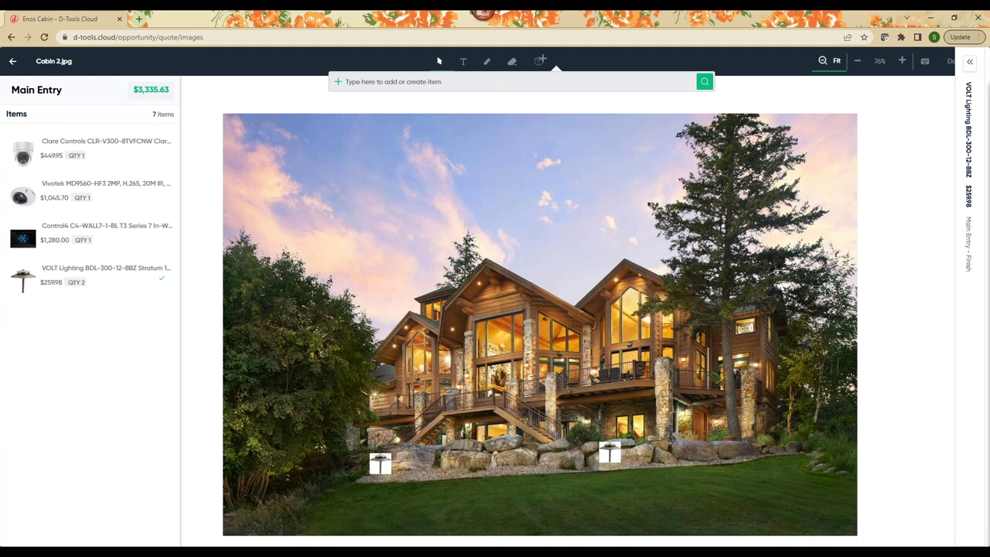
left_click(13, 62)
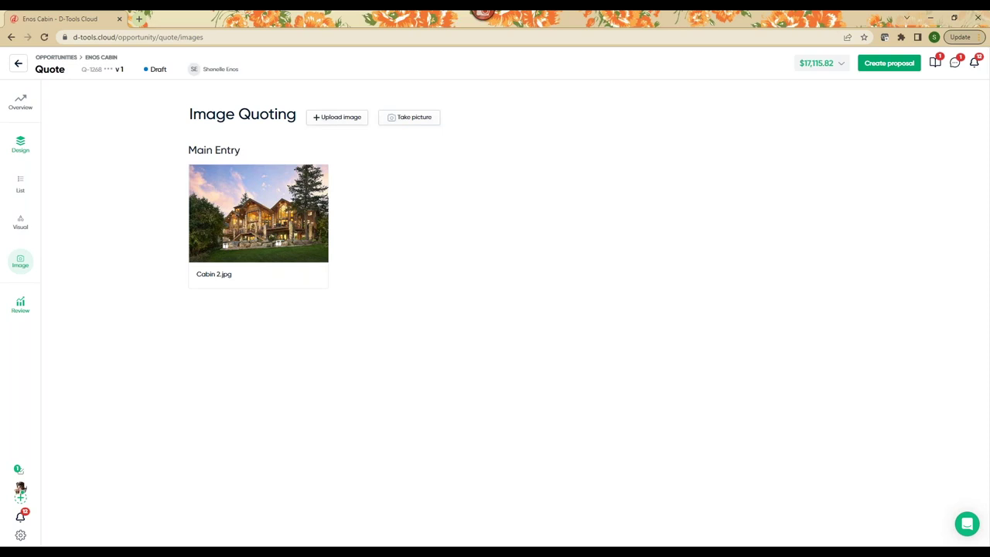
Review the quote's pricing summary by Product vs Labor as a chart, including the total and profit figures
left_click(21, 307)
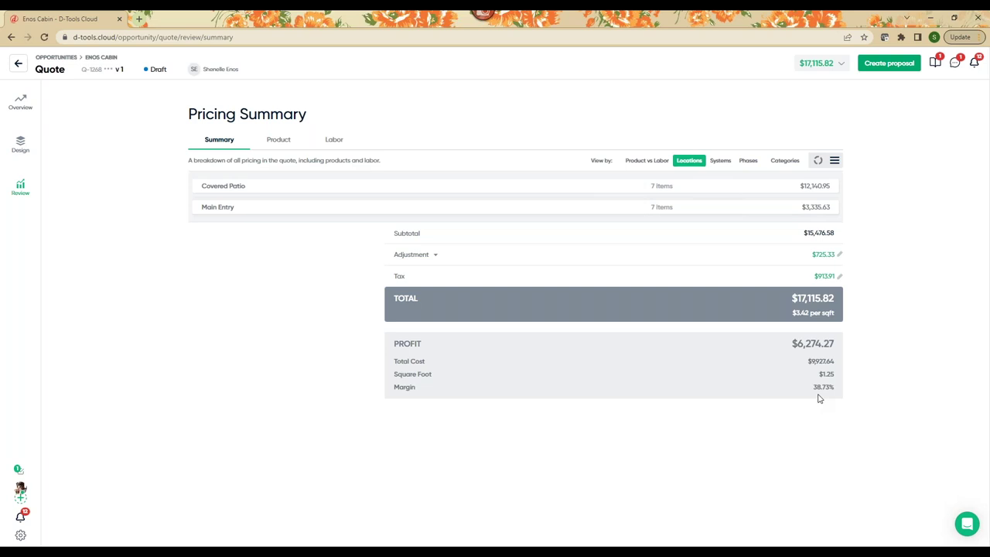
left_click(648, 162)
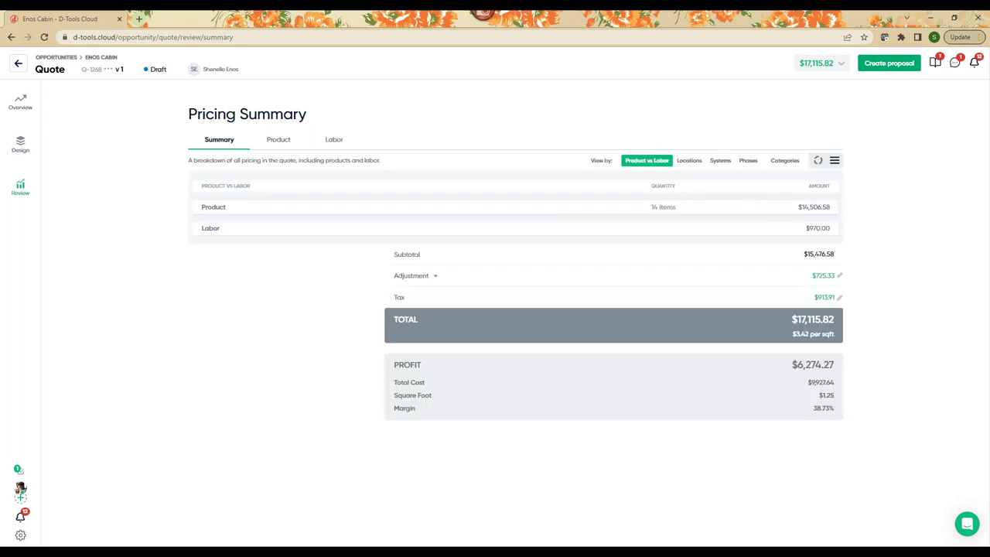
left_click(818, 162)
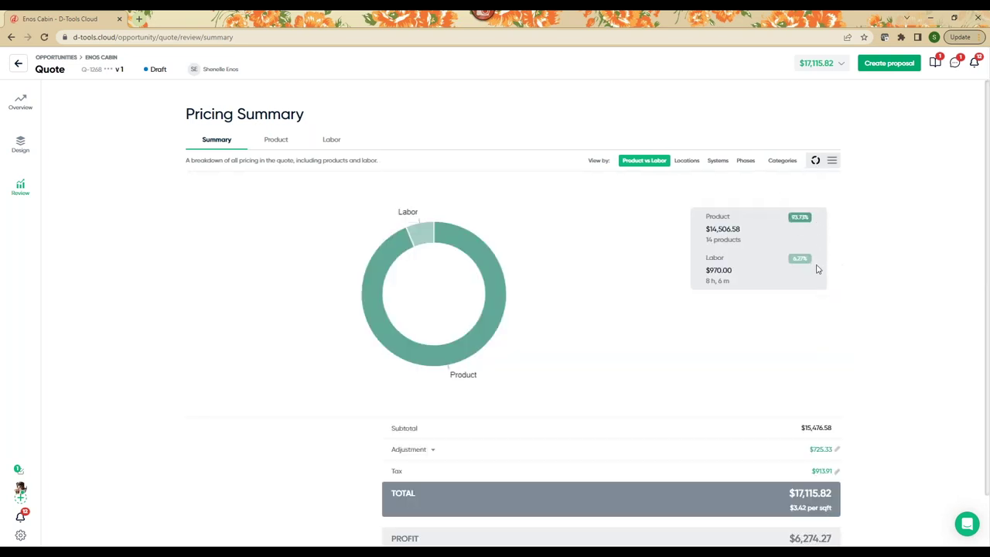
scroll(836, 481, "down", 1)
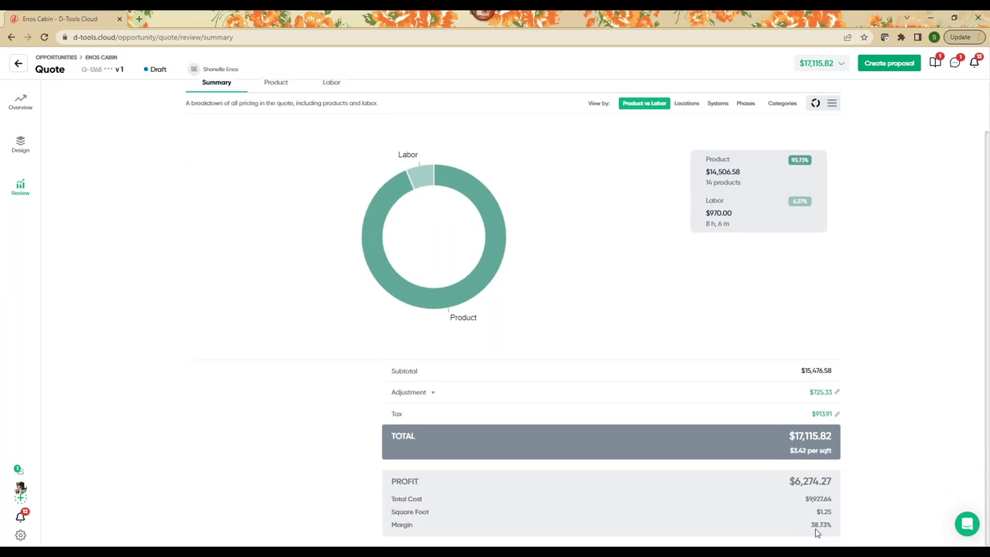
scroll(816, 532, "up", 1)
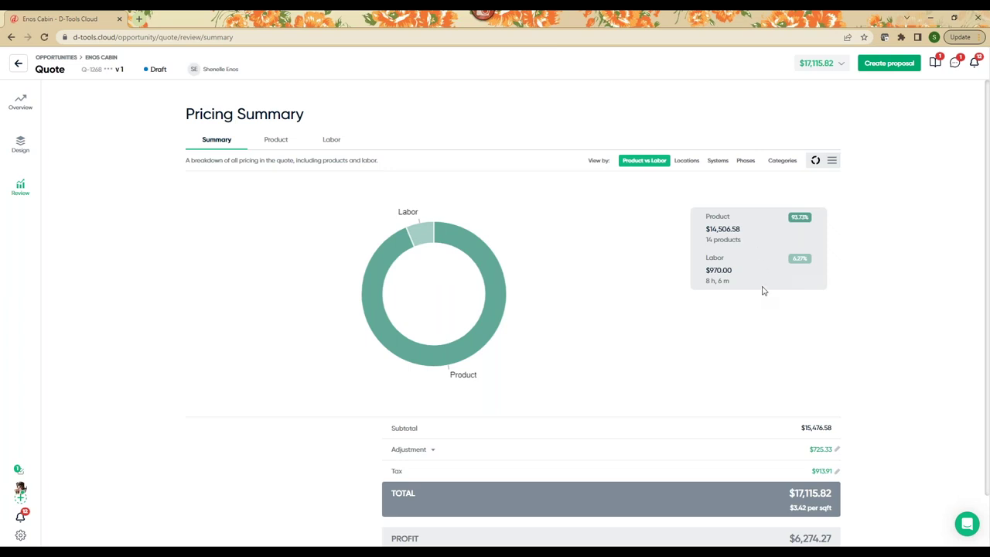
Set the difficulty factor of the Installation labor type to 125% in the labor pricing breakdown and save it
left_click(327, 145)
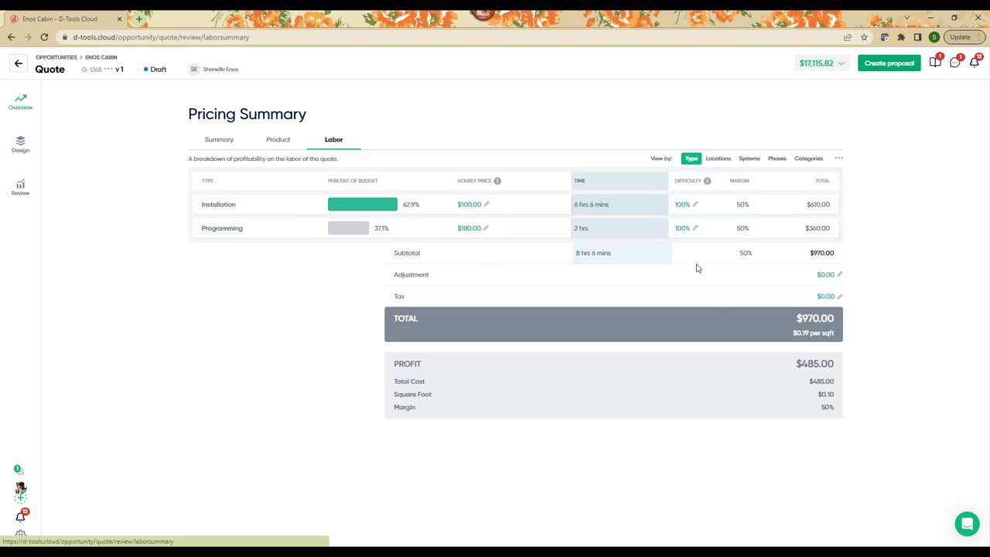
left_click(694, 206)
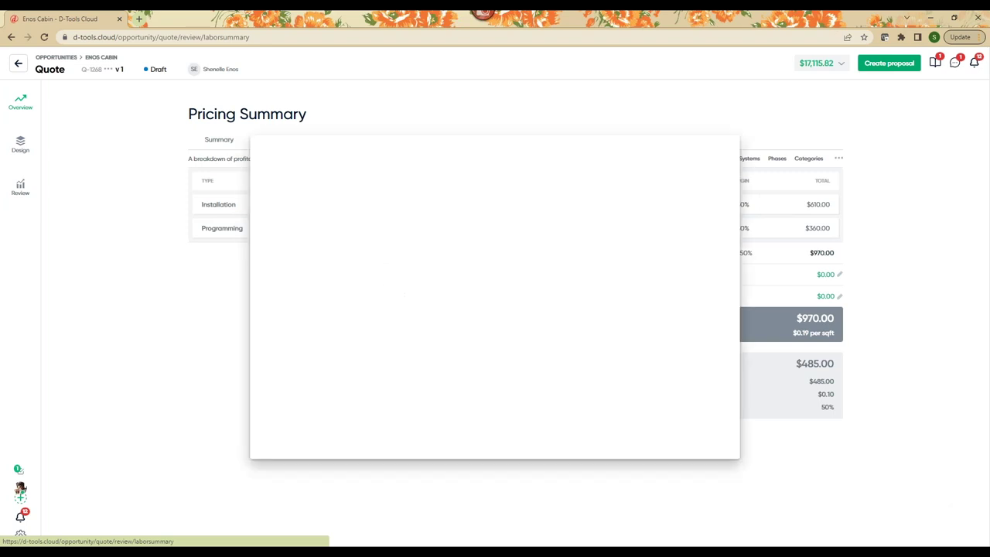
left_click(360, 407)
type("125")
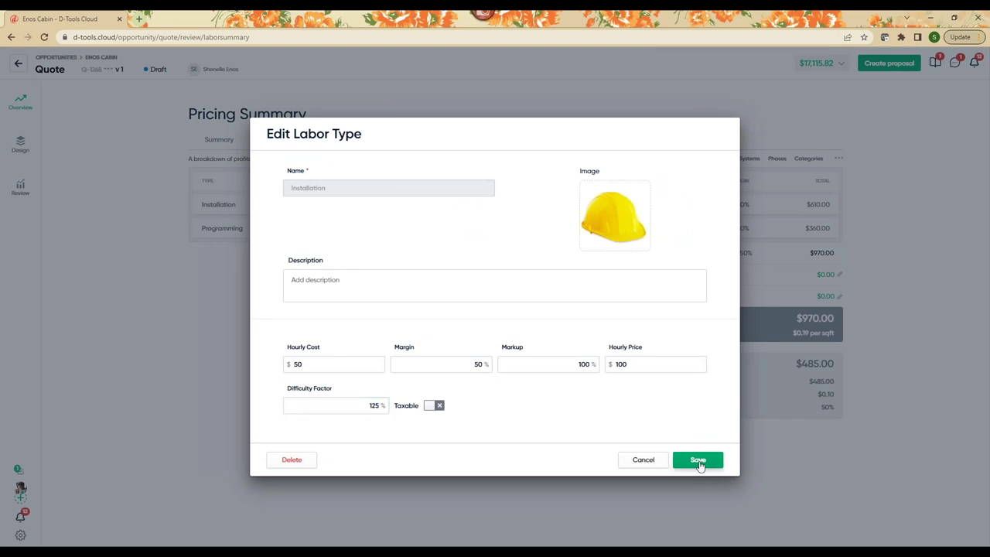
left_click(698, 461)
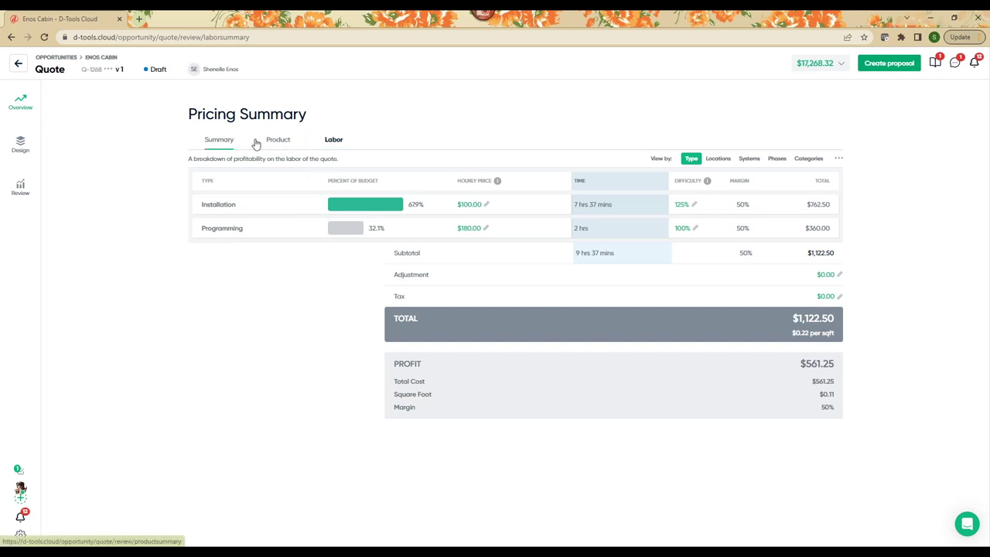
Return to the overall pricing summary and recheck the Product vs Labor split as a chart
left_click(212, 139)
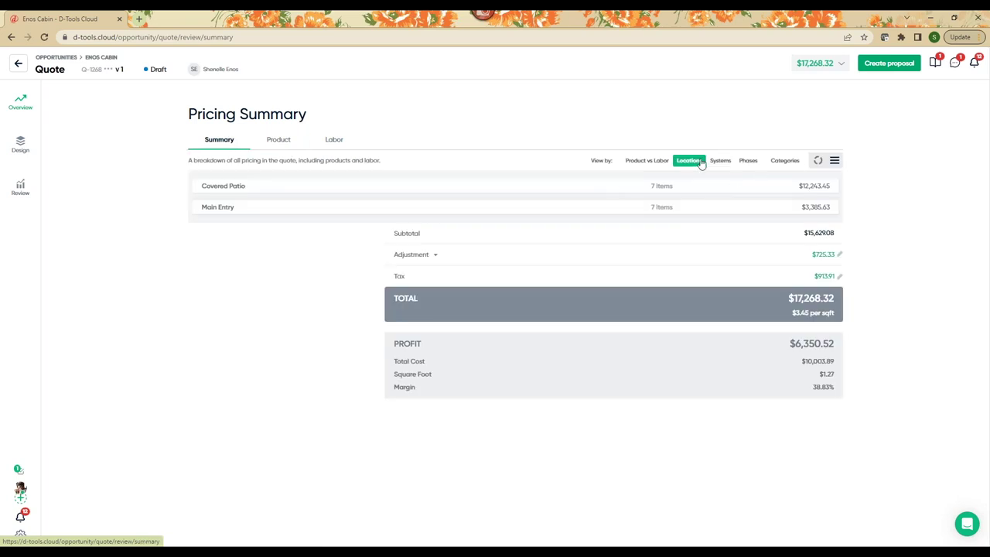
left_click(649, 160)
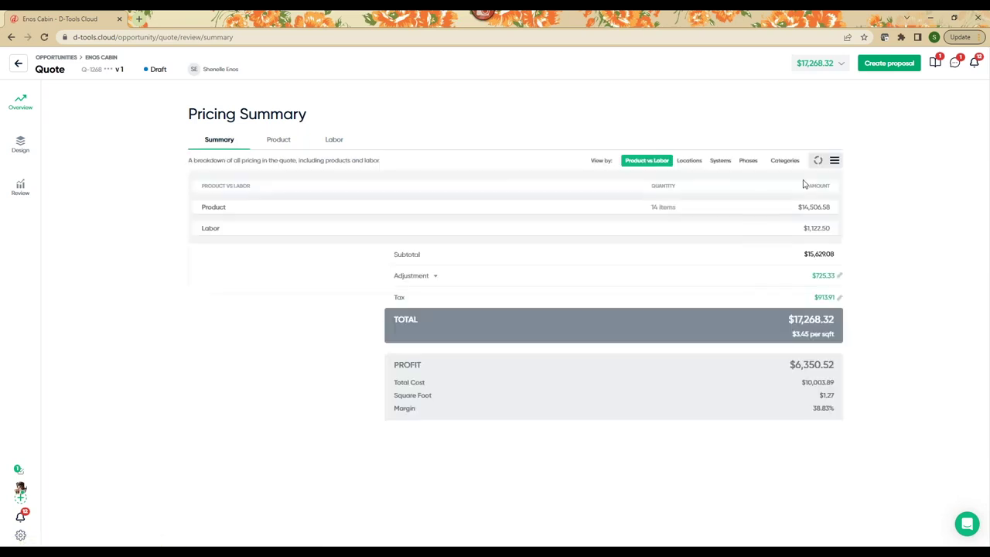
left_click(817, 161)
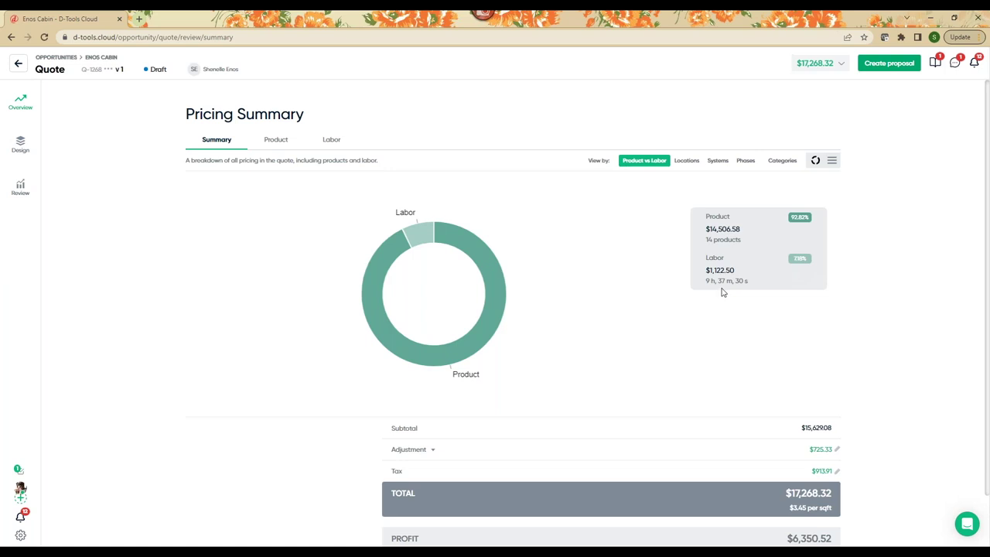
Review the quote's pricing summary by location, system and phase as a chart, and check the systems breakdown as a list
left_click(687, 163)
left_click(716, 163)
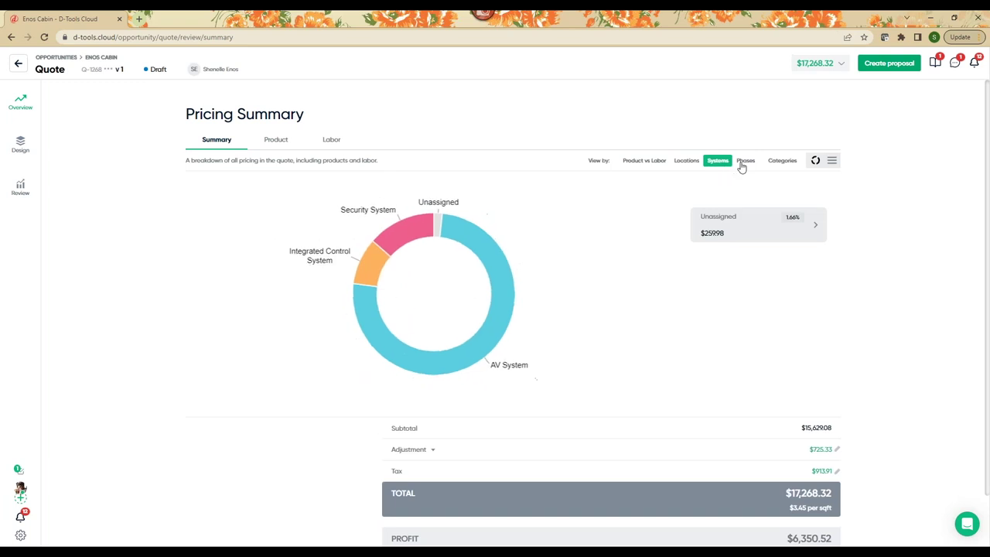
left_click(746, 163)
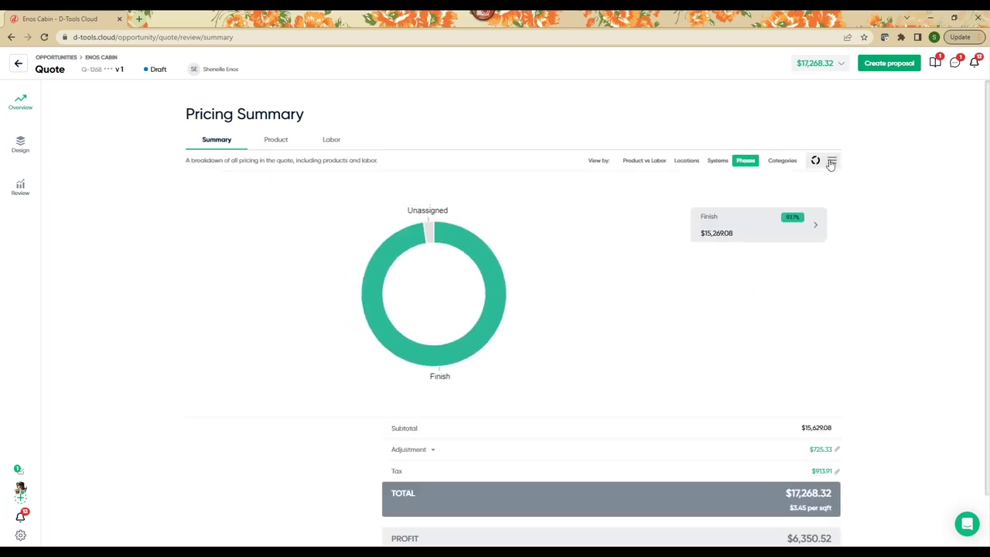
left_click(832, 162)
left_click(720, 161)
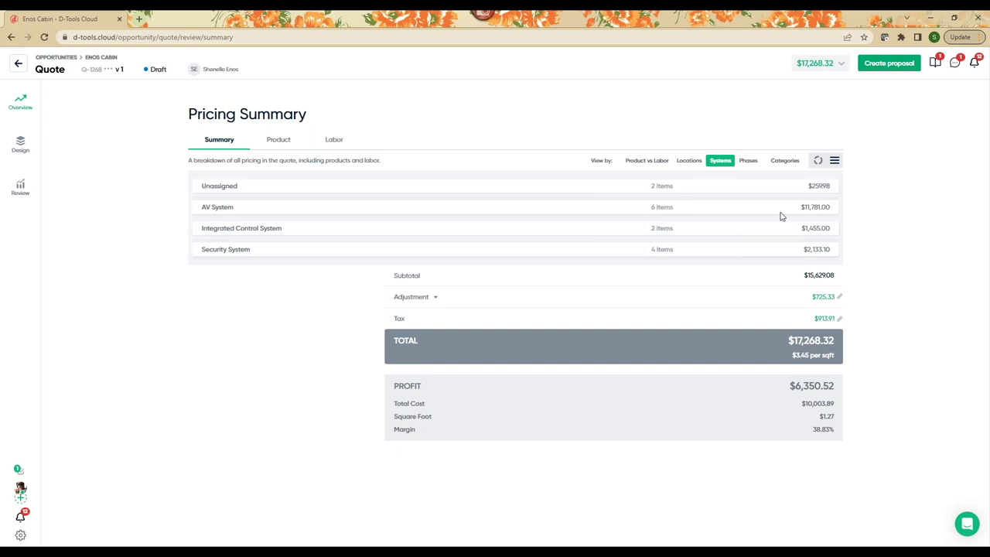
Check the product profitability by location, and open the quote's applied adjustments from the overall pricing summary
left_click(275, 144)
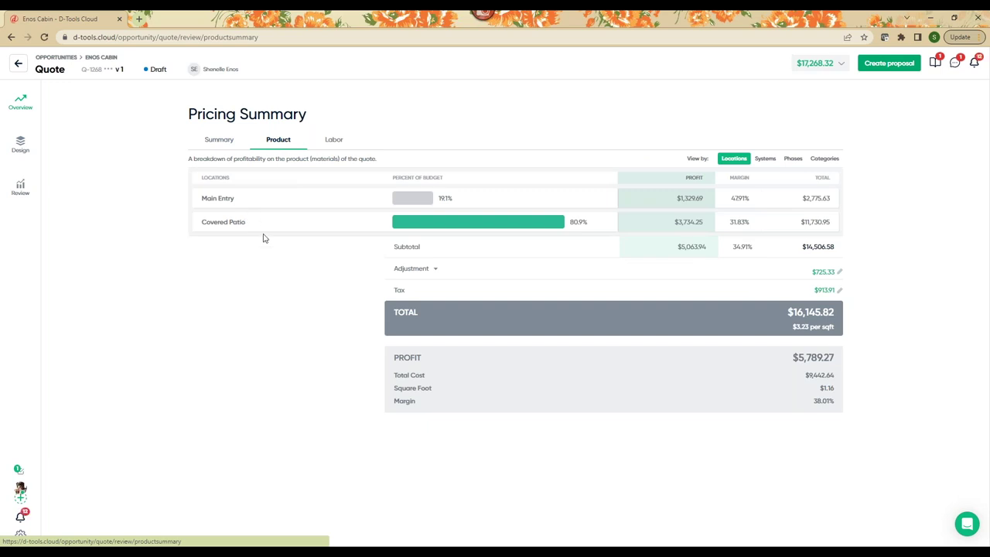
left_click(215, 141)
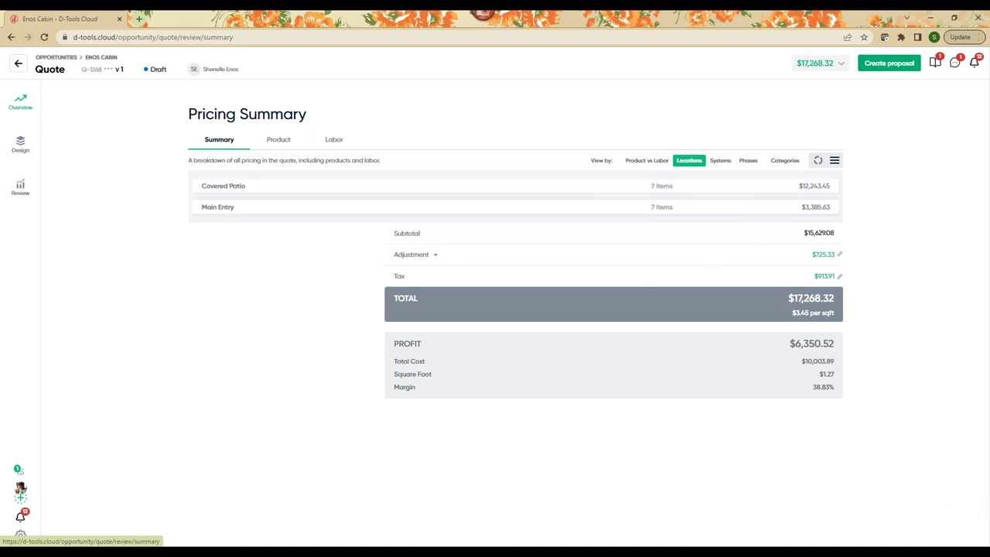
left_click(839, 254)
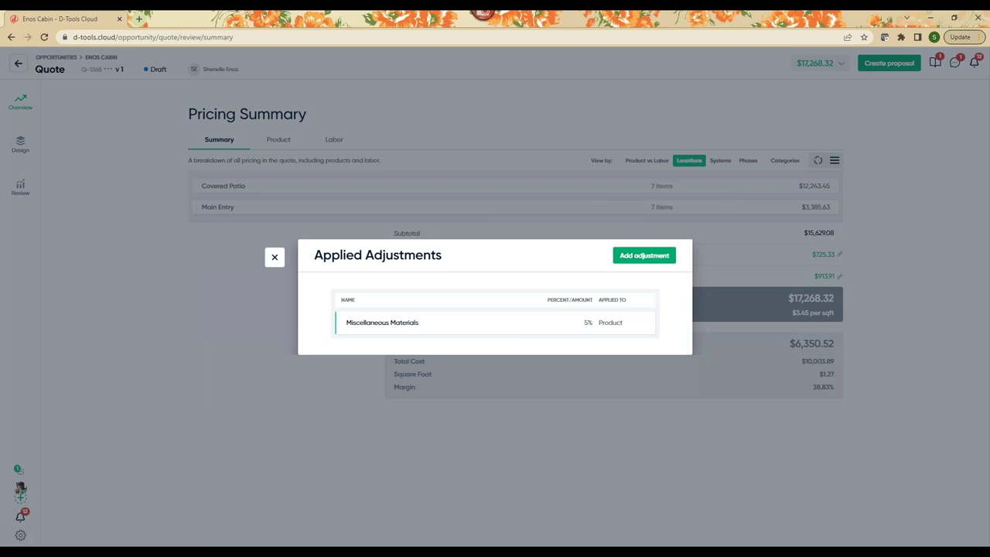
left_click(643, 258)
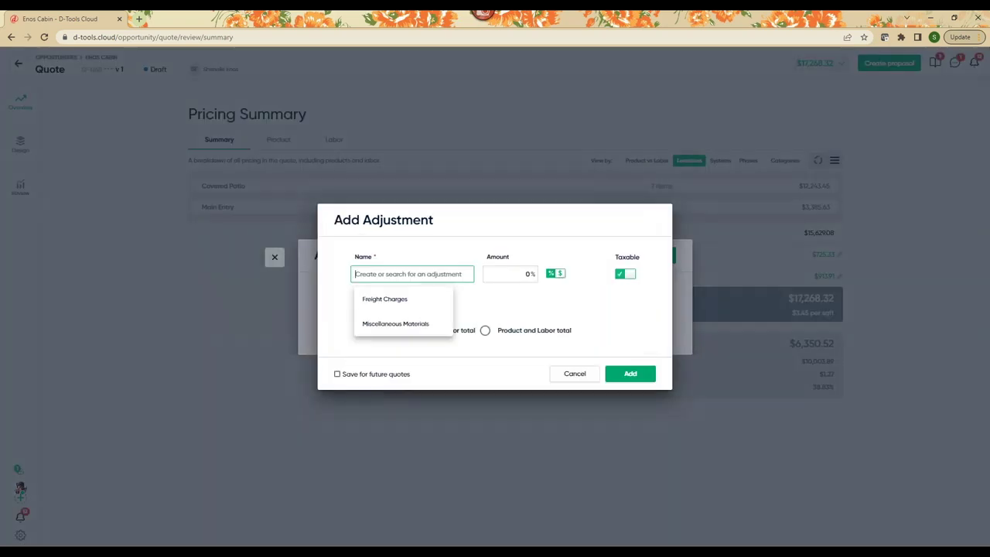
left_click(525, 302)
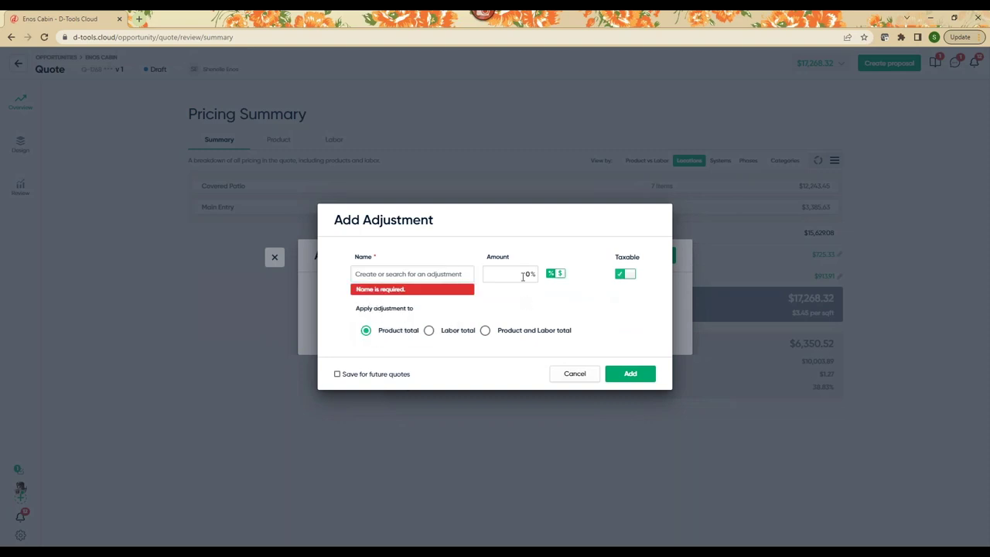
left_click(552, 278)
left_click(551, 276)
left_click(573, 374)
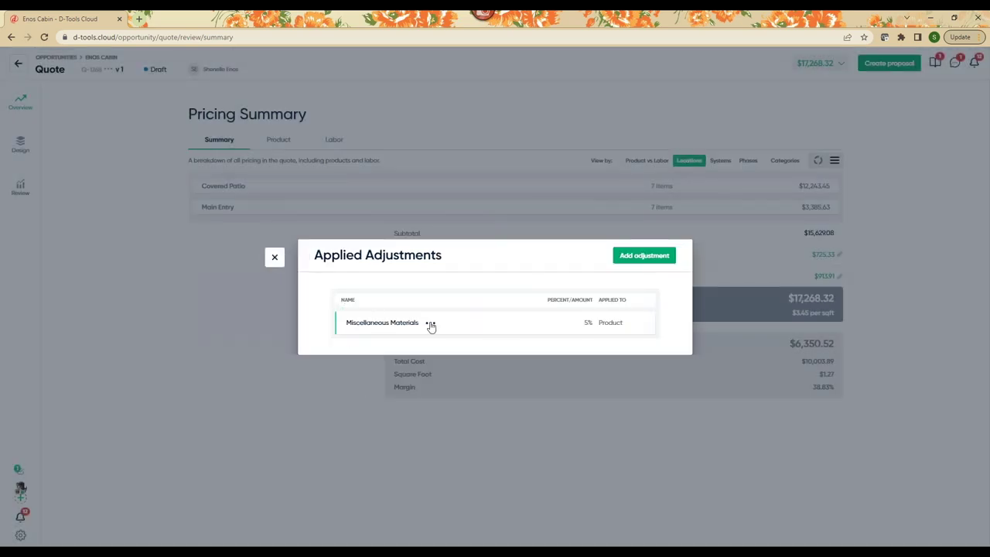
Apply the Miscellaneous Materials adjustment to the Product and Labor total, save it, and expand the adjustment breakdown in the pricing summary
left_click(430, 324)
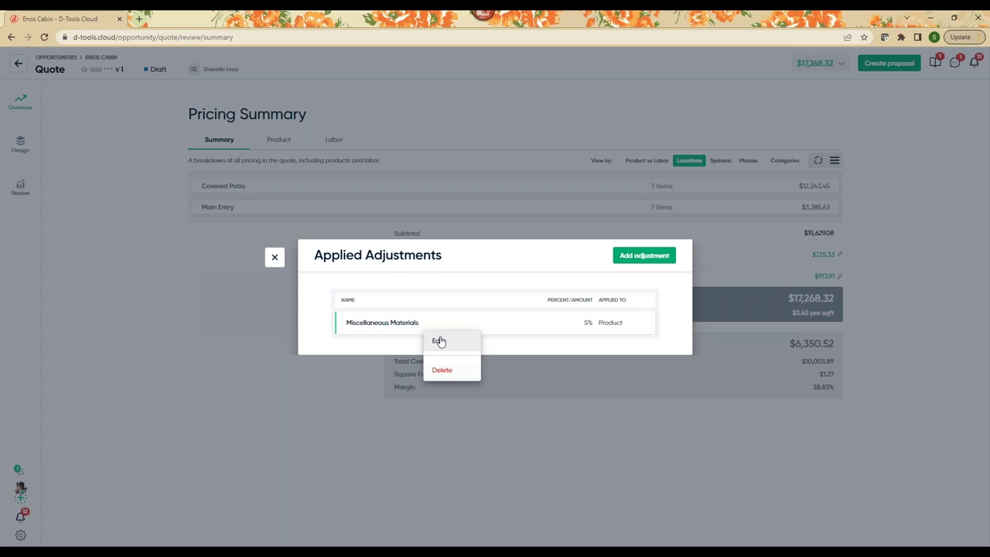
left_click(438, 341)
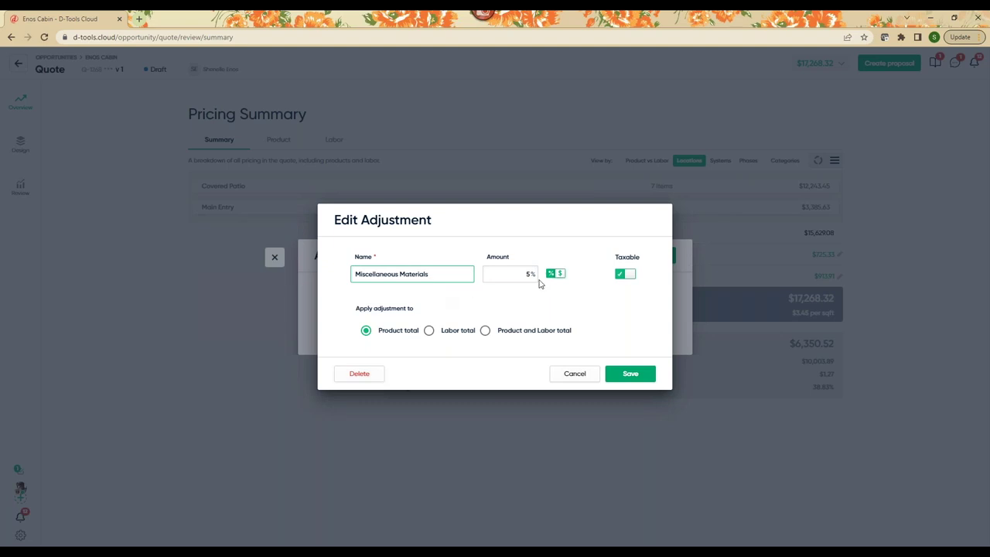
left_click(484, 331)
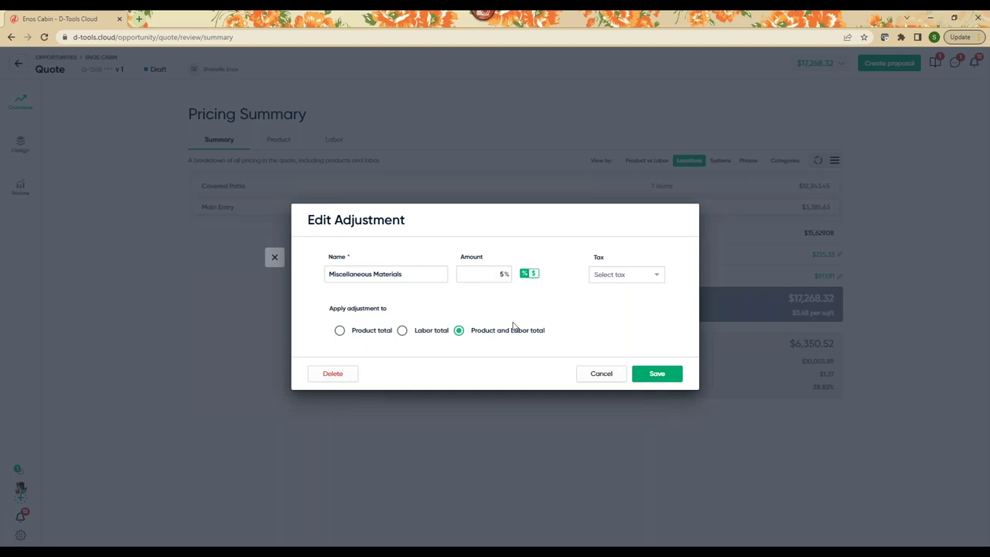
left_click(657, 374)
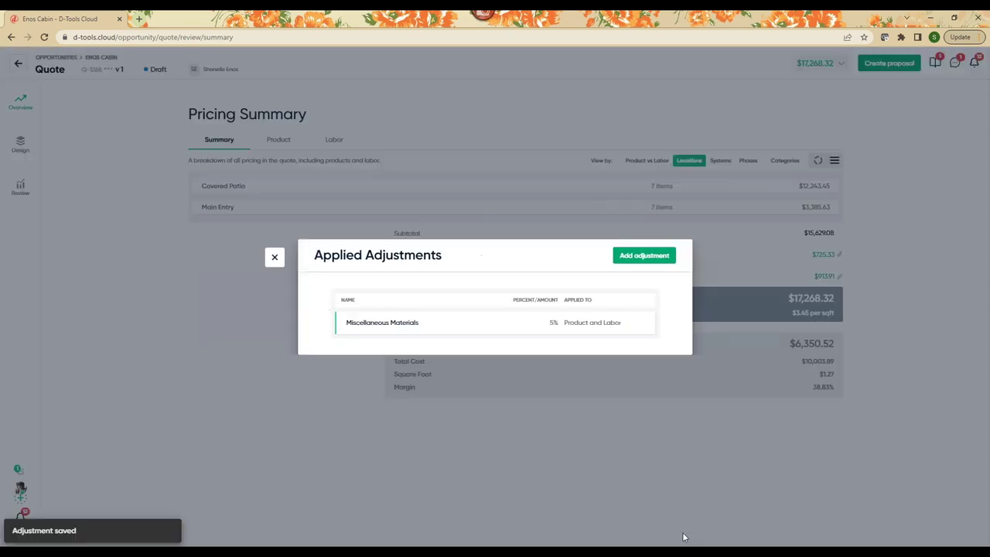
left_click(271, 260)
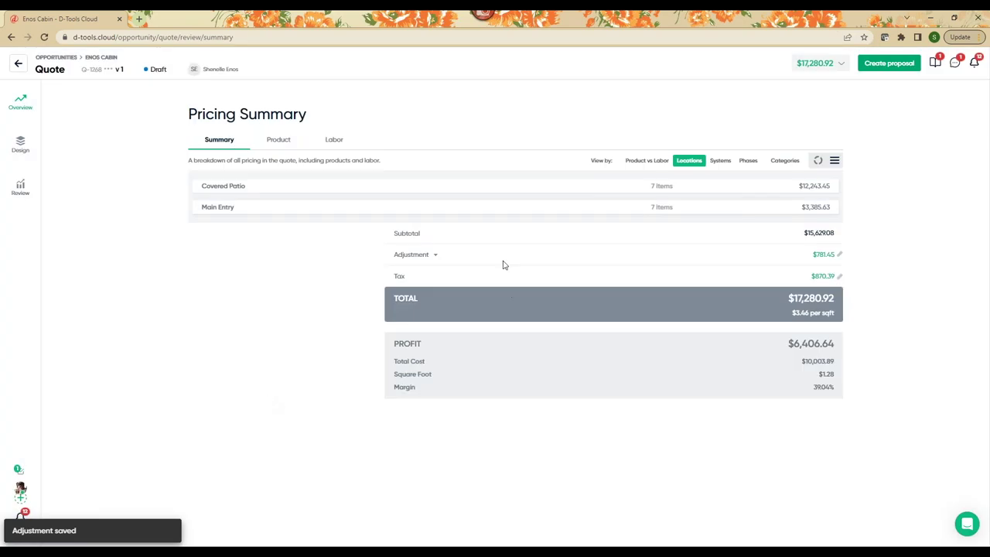
left_click(434, 256)
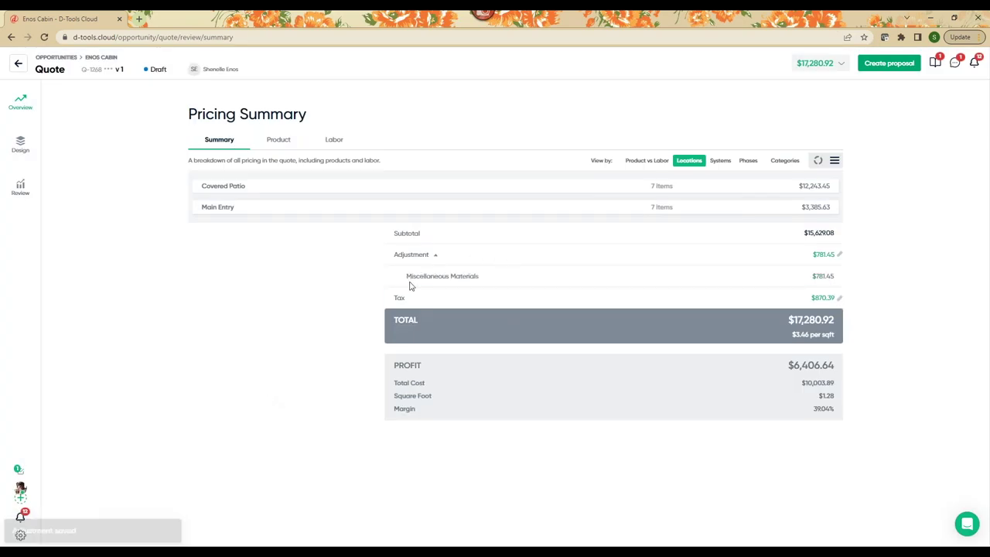
Add a Friends and Family adjustment of -$500 applied to the product total of the quote
left_click(839, 256)
left_click(644, 255)
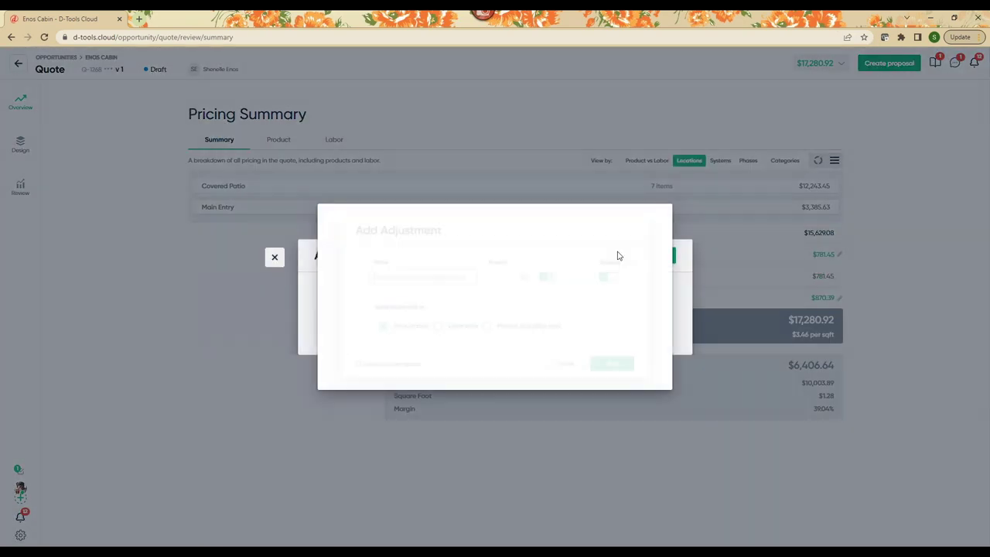
left_click(387, 273)
type("Frie")
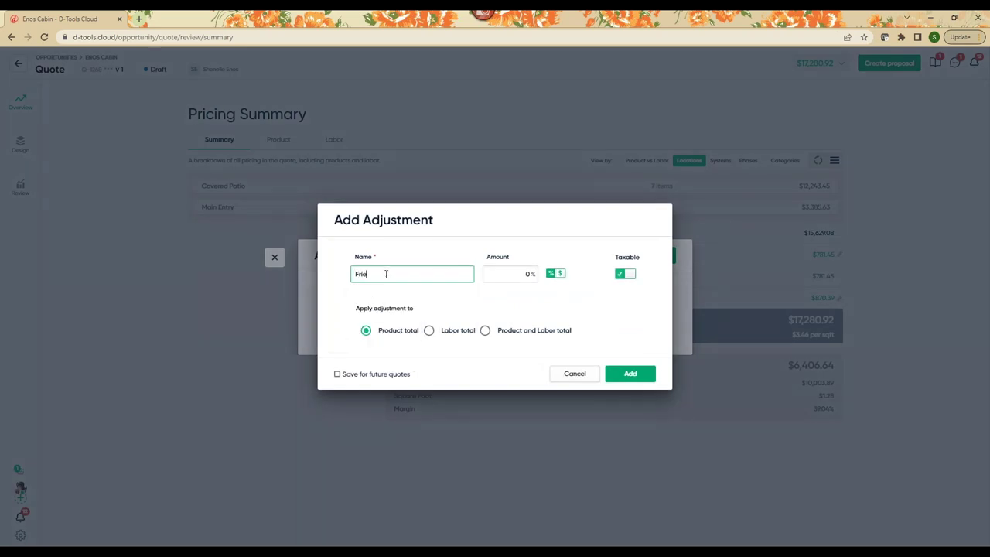
type("nds and Family")
left_click(558, 274)
left_click(505, 274)
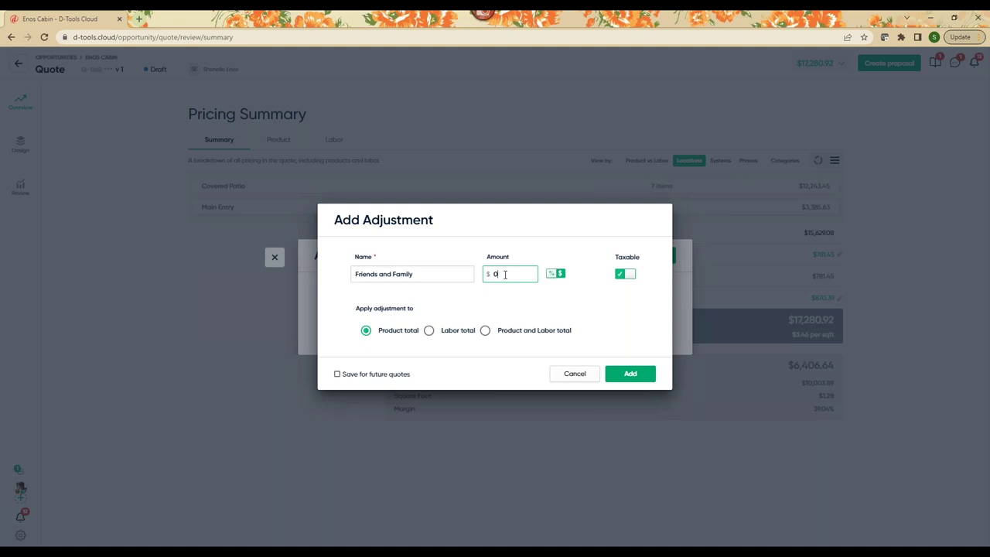
type("-5,00")
key("BackSpace")
left_click(590, 296)
left_click(631, 374)
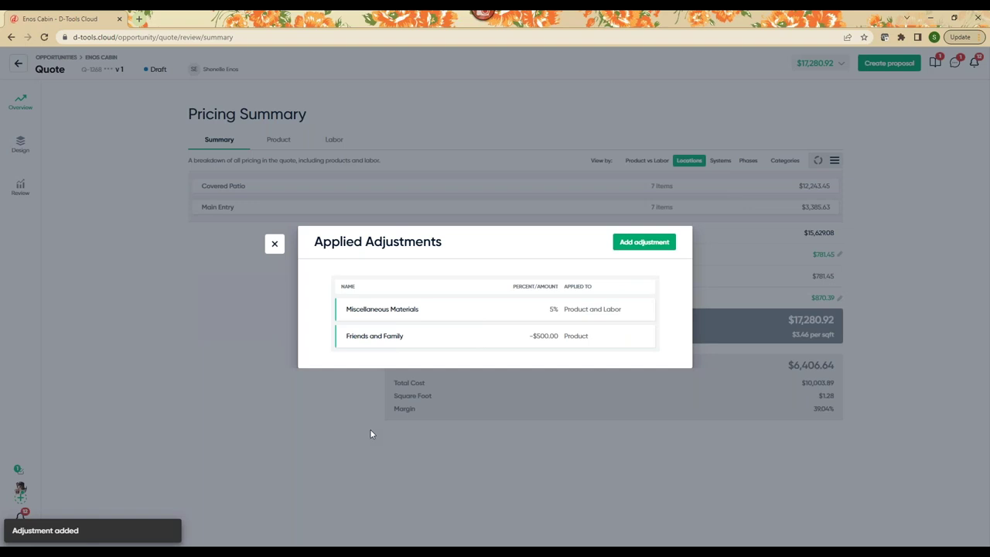
left_click(274, 244)
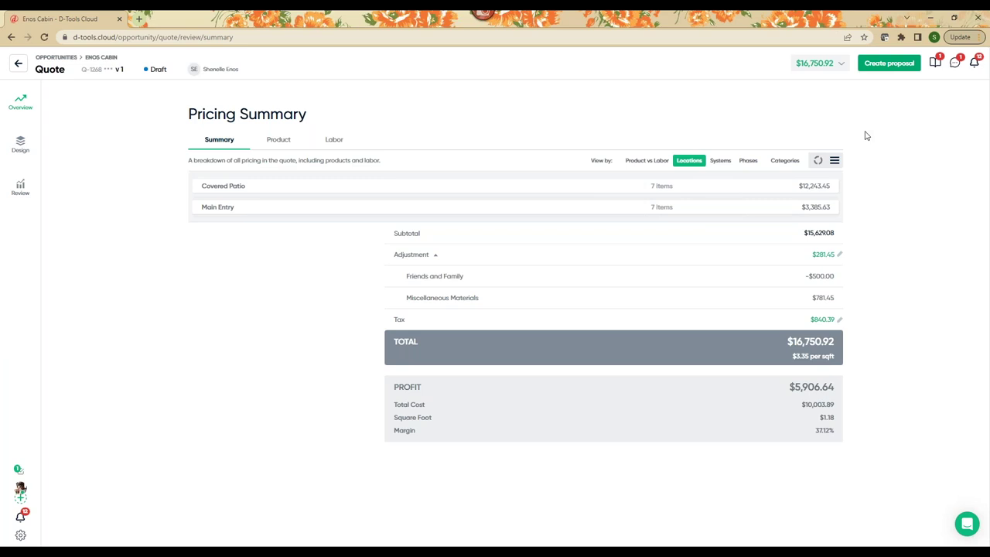
Create a proposal from the quote using the Multimedia proposal experience
left_click(874, 70)
left_click(891, 64)
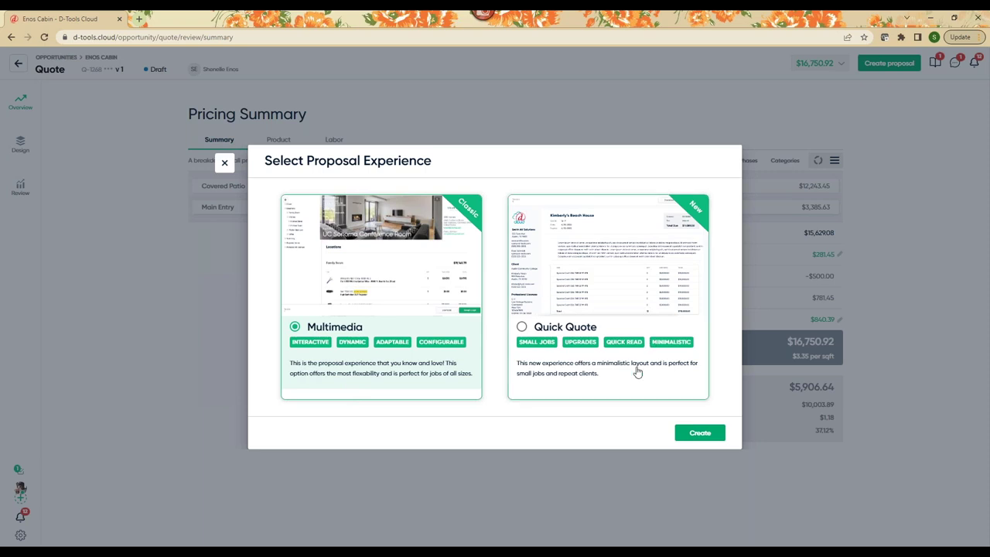
left_click(700, 433)
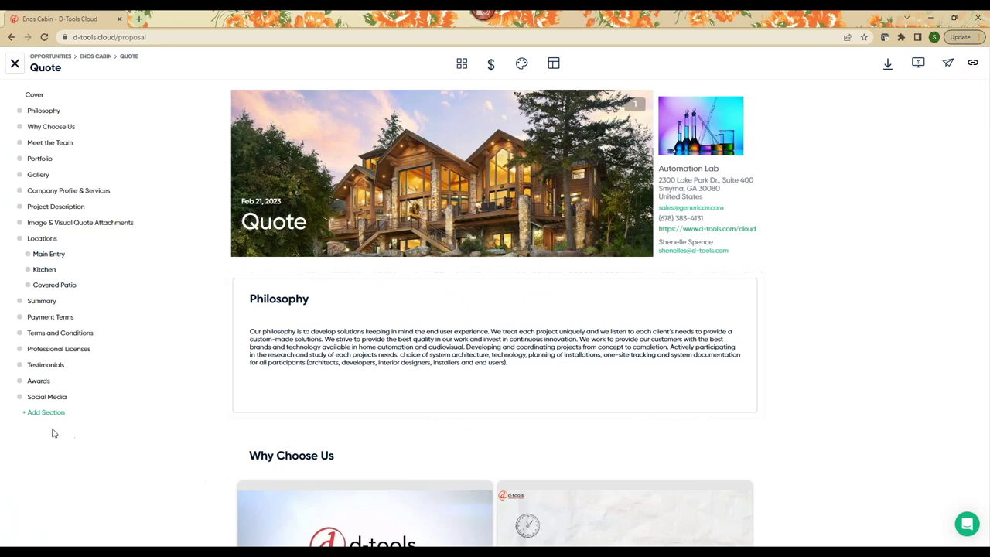
Add a Paragraph section at the end of the proposal and delete that section again
left_click(34, 414)
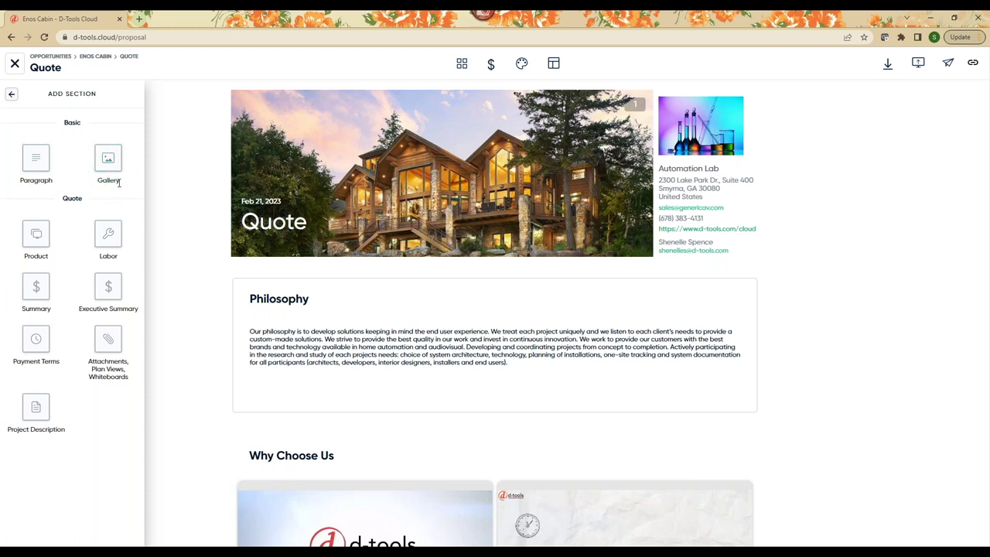
left_click(37, 166)
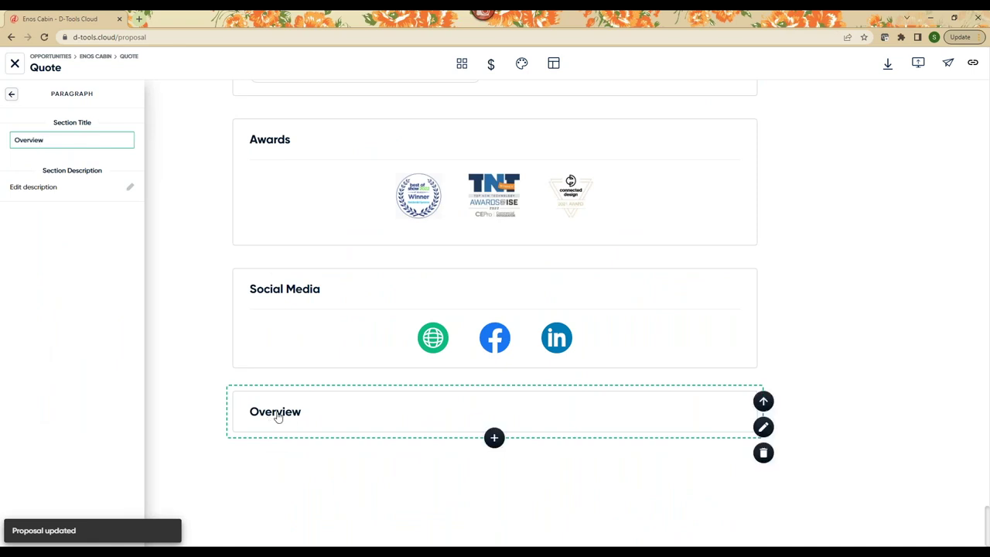
left_click(9, 95)
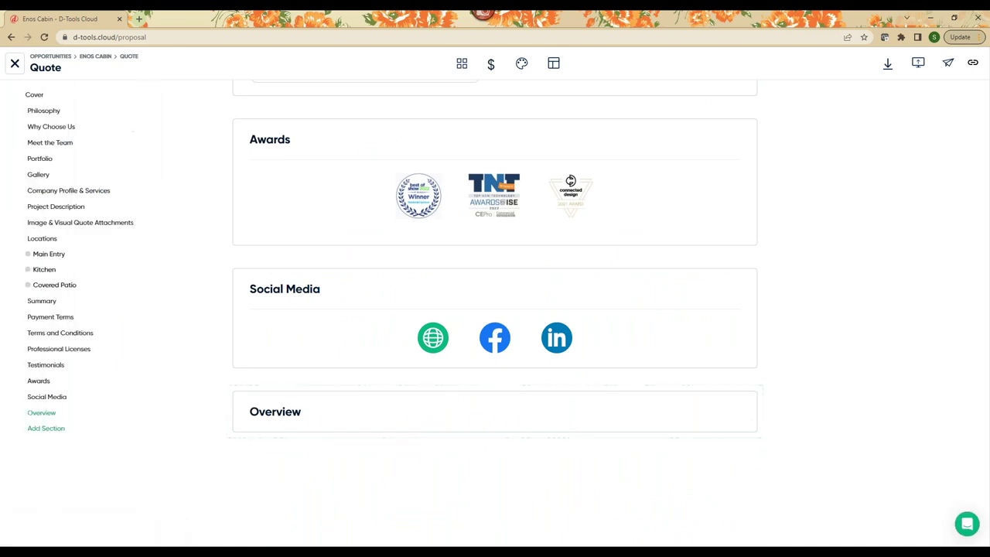
left_click(207, 415)
left_click(168, 510)
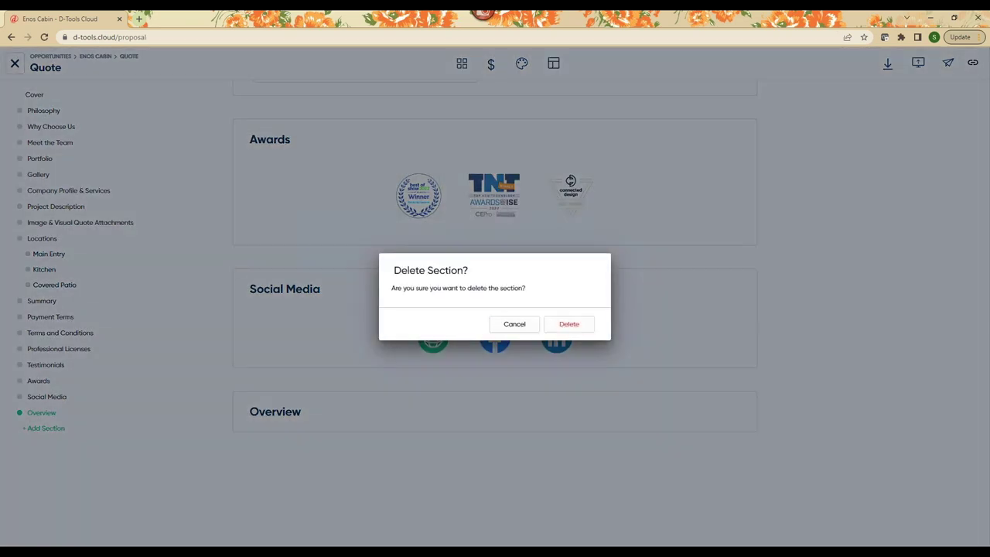
left_click(568, 323)
left_click_drag(32, 400, 24, 340)
left_click(34, 402)
left_click_drag(33, 403, 66, 407)
left_click(43, 417)
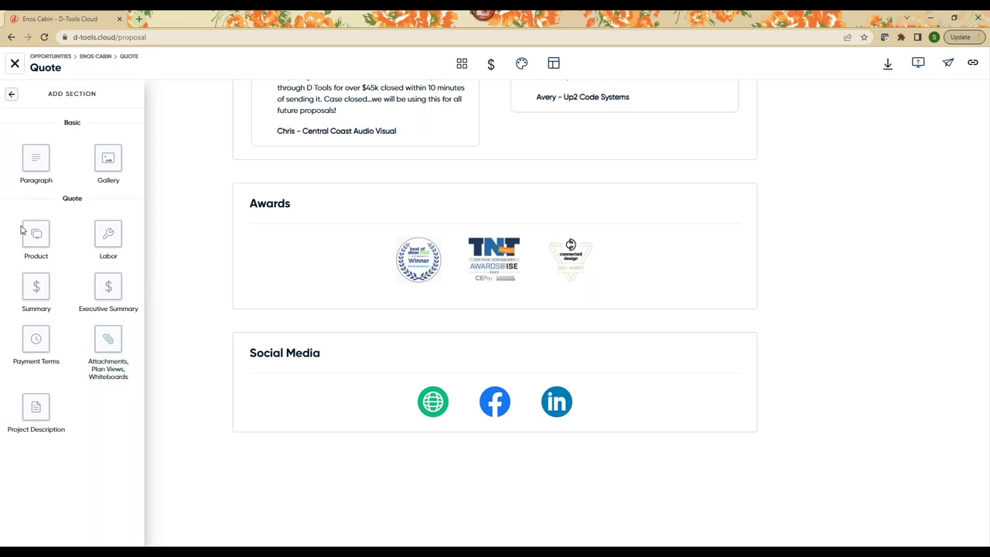
left_click(12, 94)
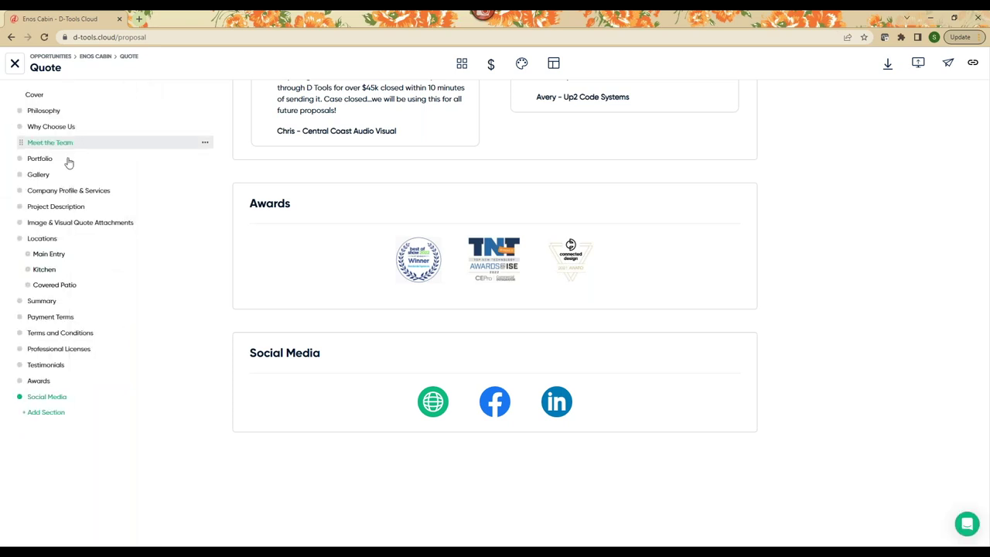
Check the proposal cover's image and company information options, and change the cover's section title to Proposal
scroll(864, 387, "up", 10)
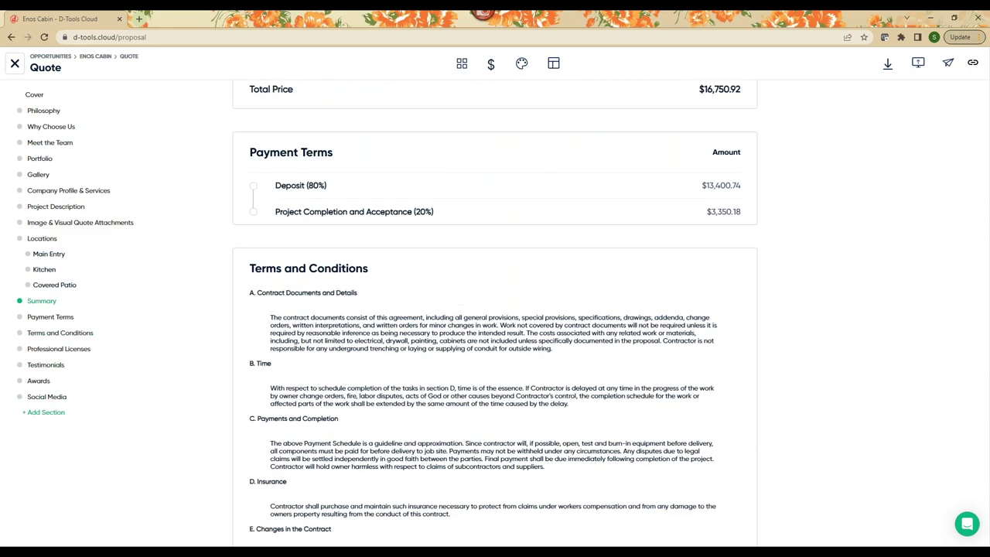
left_click_drag(986, 456, 986, 114)
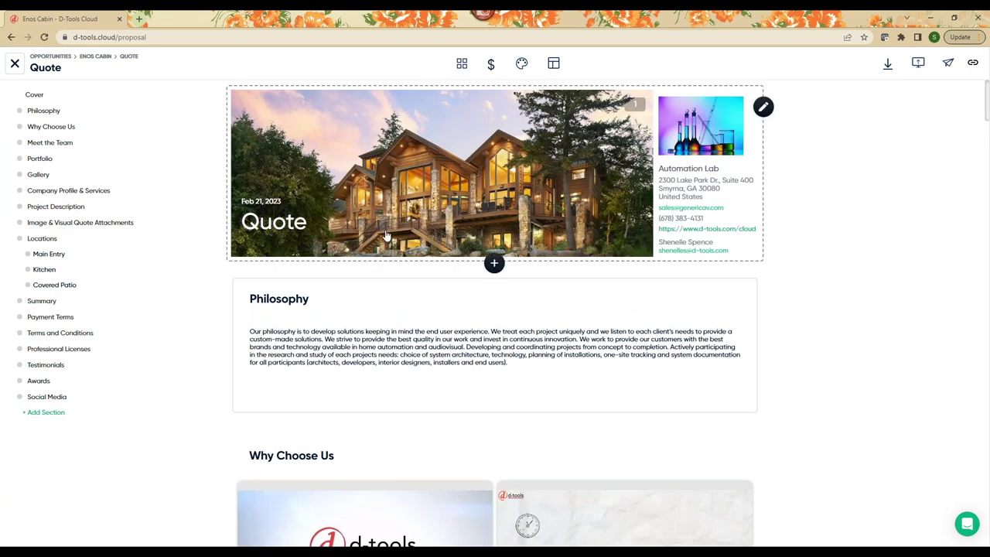
left_click(764, 106)
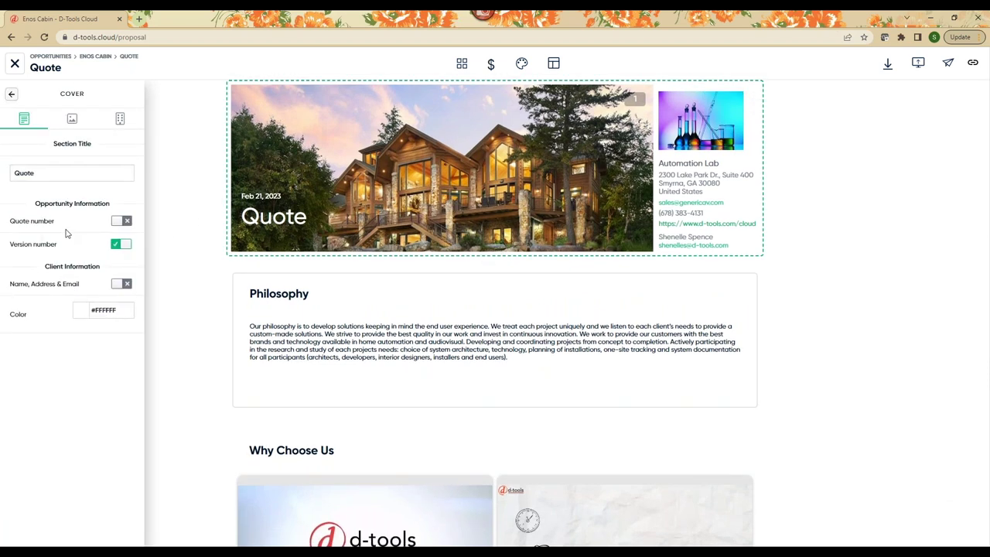
left_click(72, 118)
left_click(120, 122)
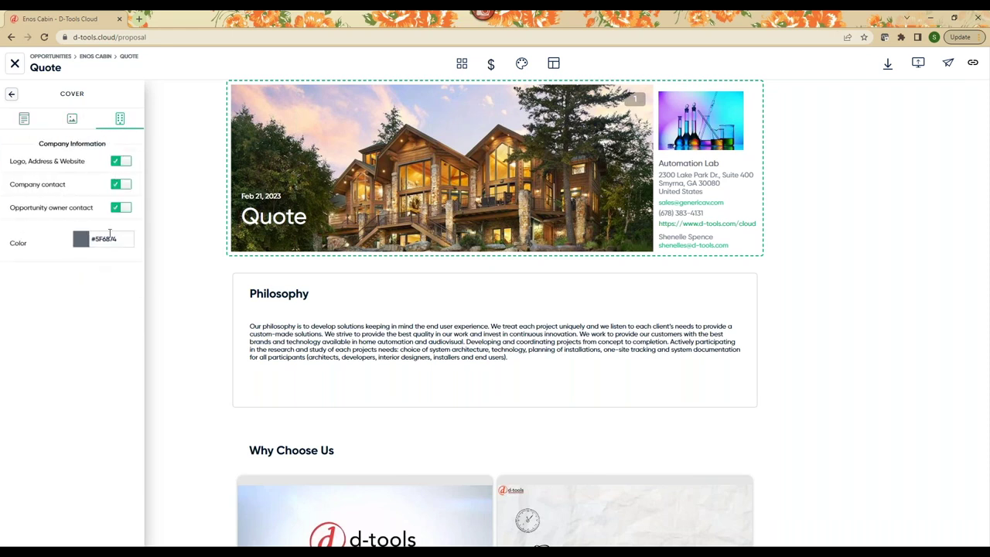
left_click(24, 118)
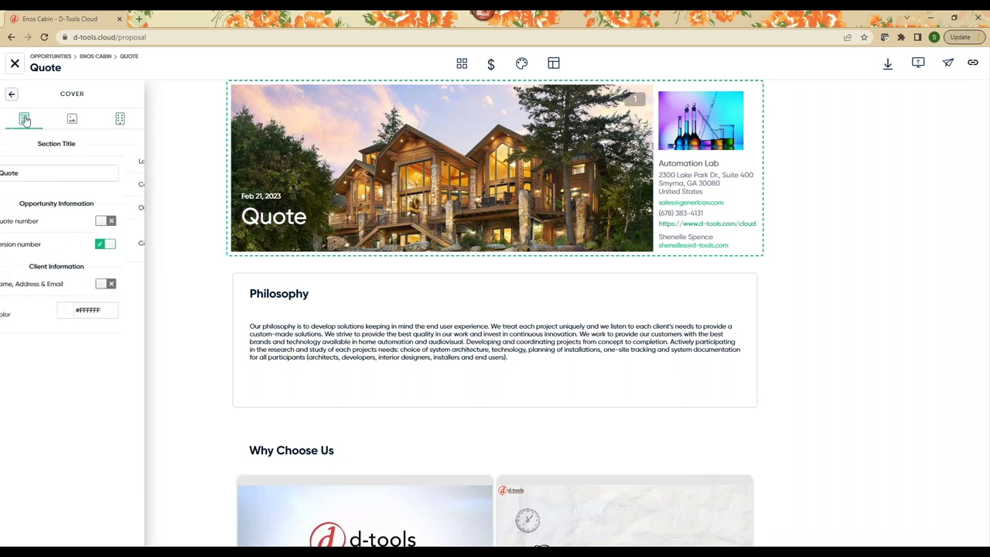
double_click(36, 172)
type("roposal")
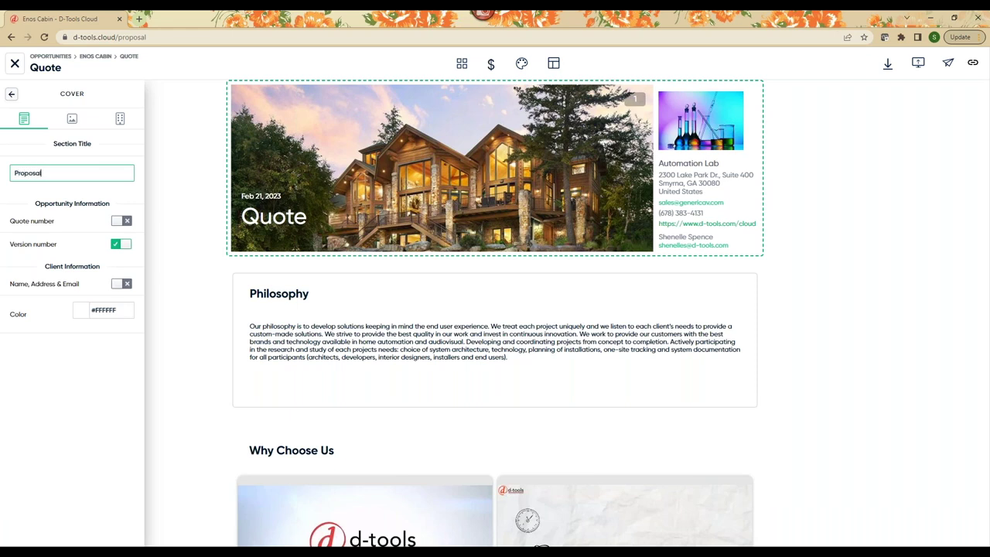
left_click(46, 196)
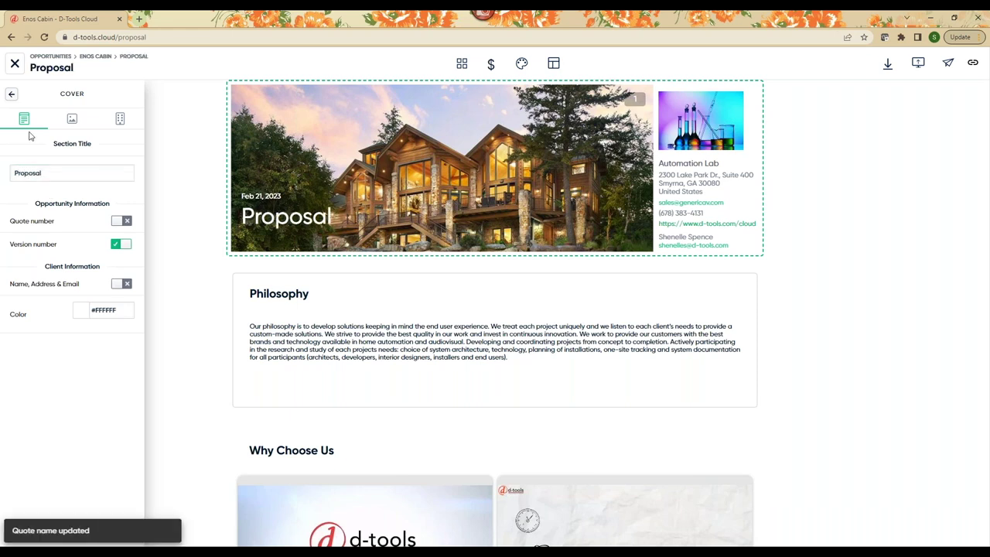
Leave the cover settings and show the Marine, Corporate and Digital Signage case studies in the proposal's Portfolio section
left_click(12, 94)
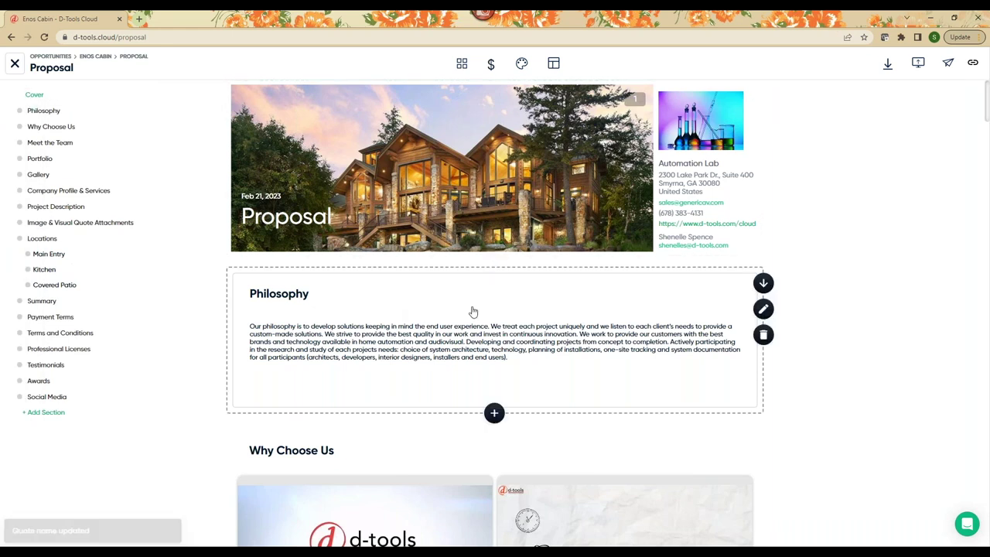
scroll(194, 281, "down", 2)
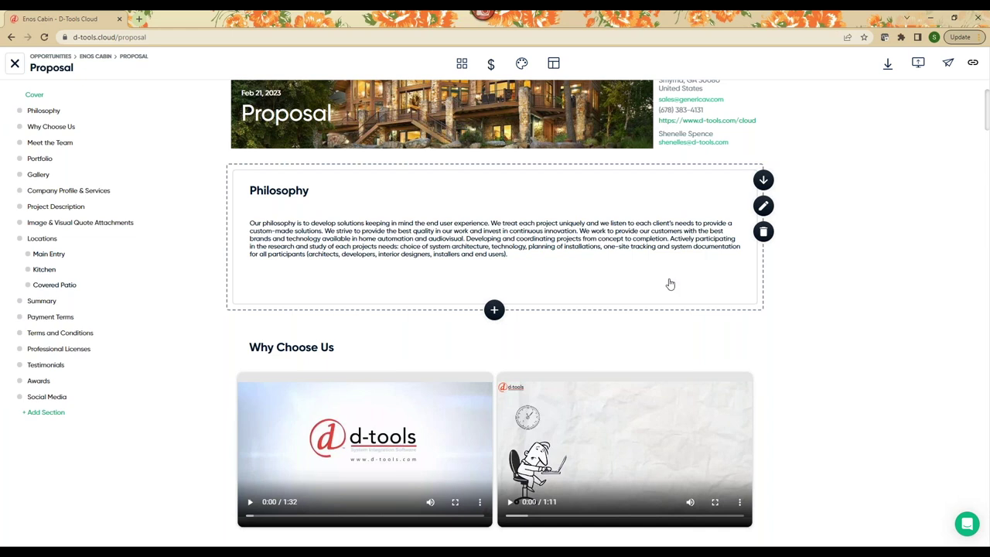
scroll(670, 284, "down", 3)
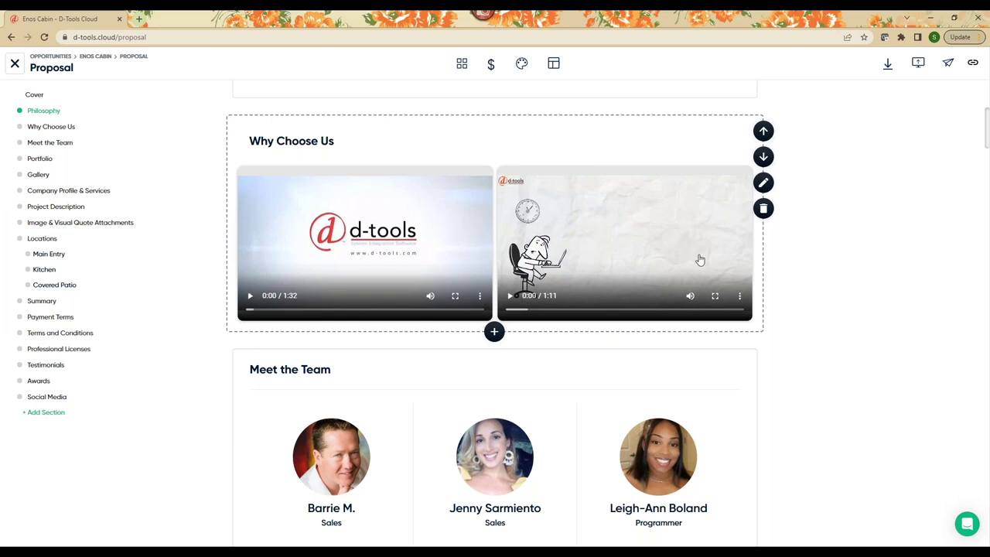
scroll(786, 307, "down", 1)
scroll(786, 307, "down", 3)
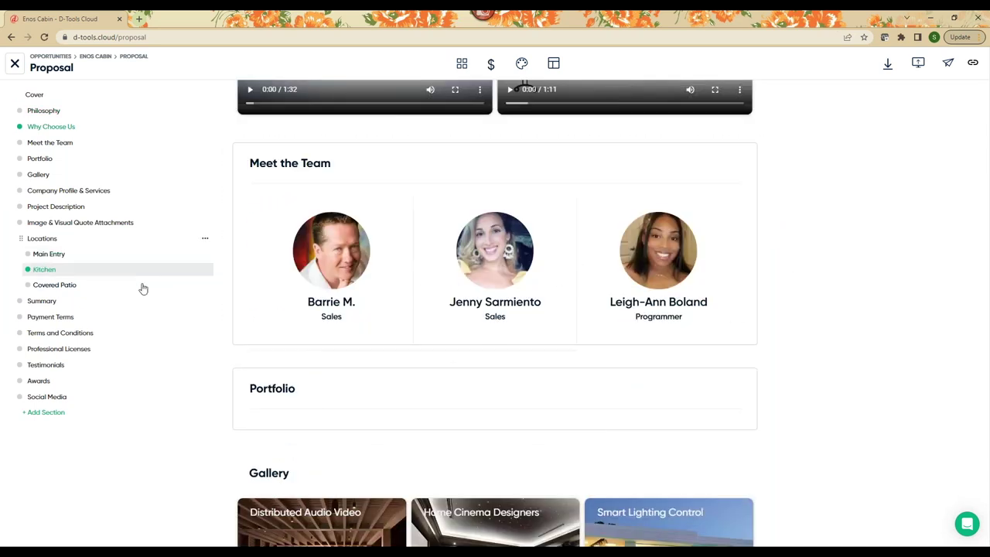
left_click(762, 429)
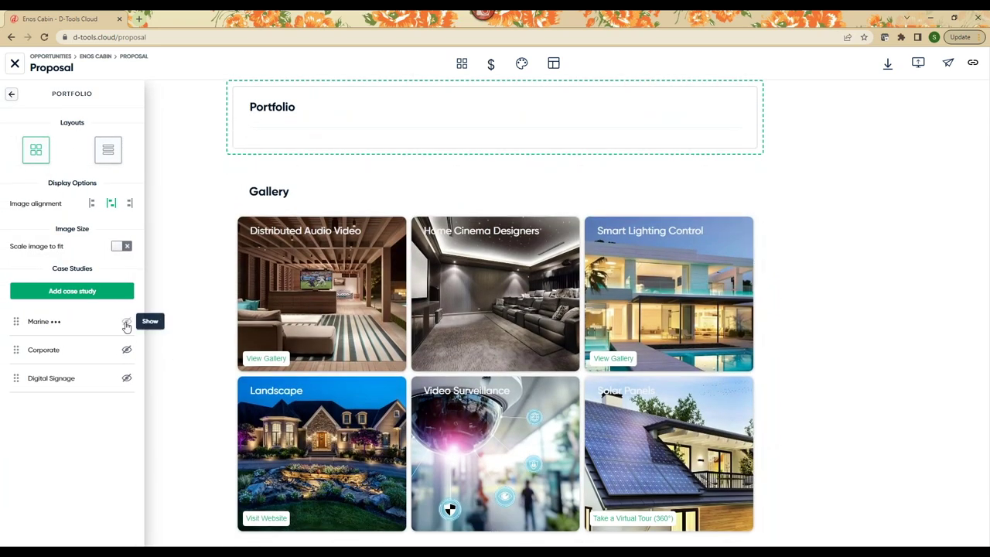
left_click(126, 325)
left_click(126, 350)
left_click(126, 377)
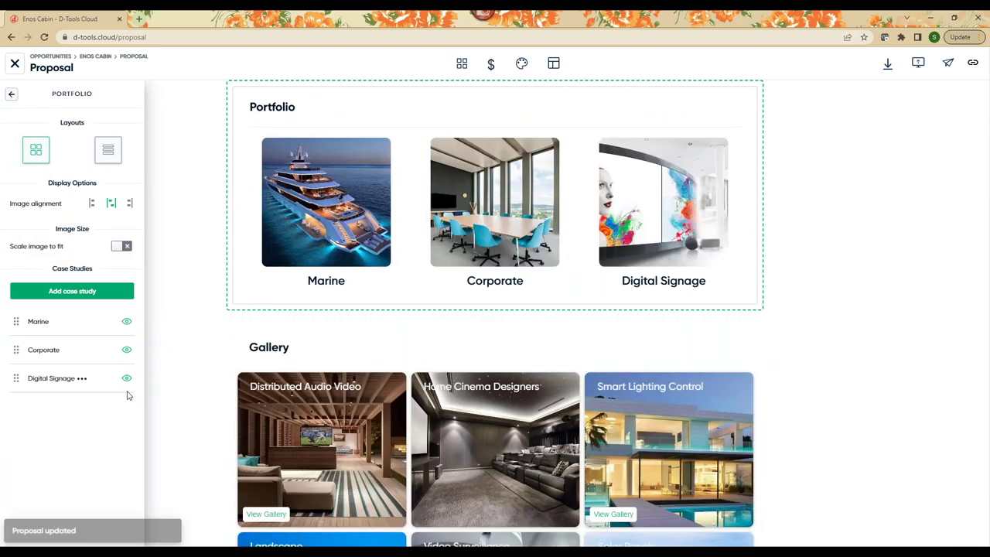
left_click(11, 94)
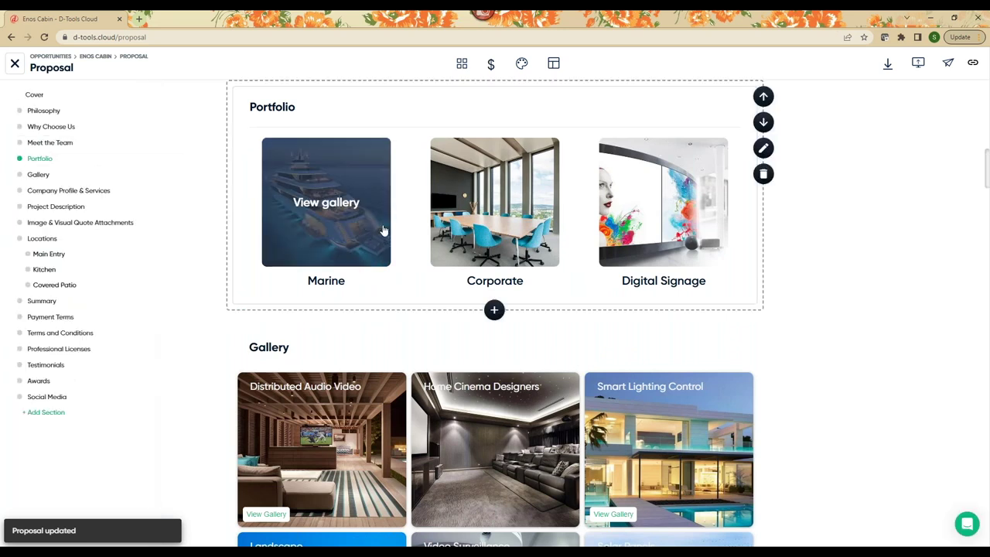
View the images in the Marine case study's gallery in the Portfolio section, and close the gallery
scroll(384, 230, "down", 1)
scroll(463, 310, "up", 2)
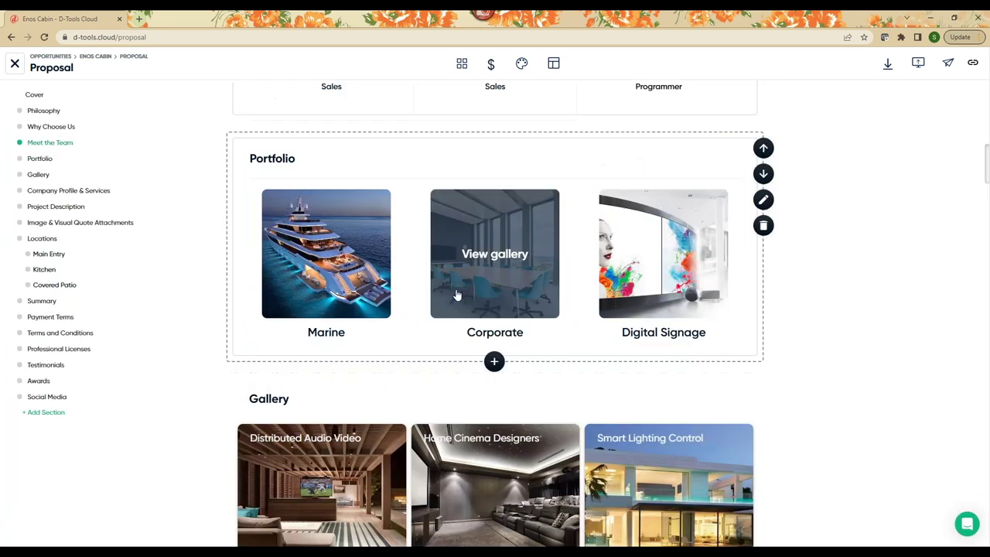
left_click(326, 255)
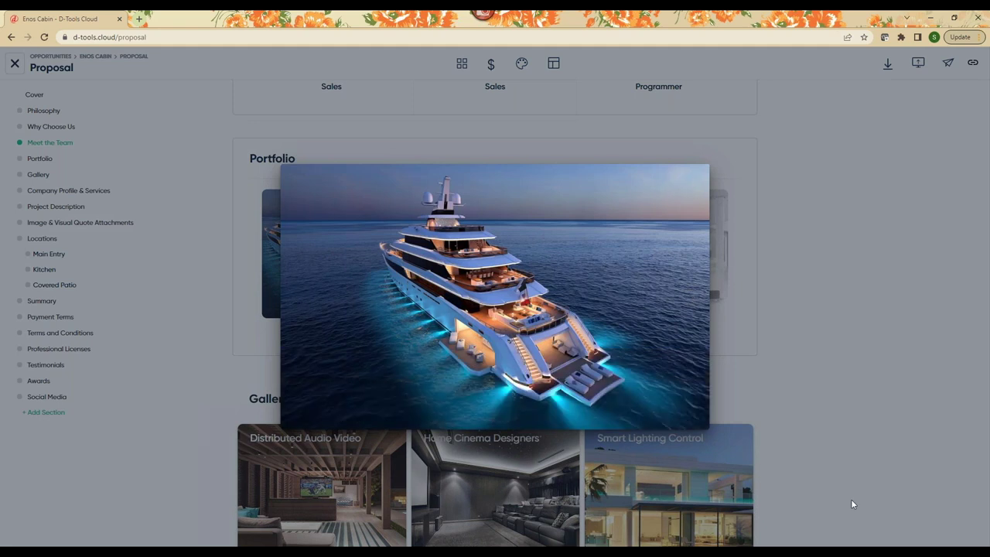
left_click(688, 299)
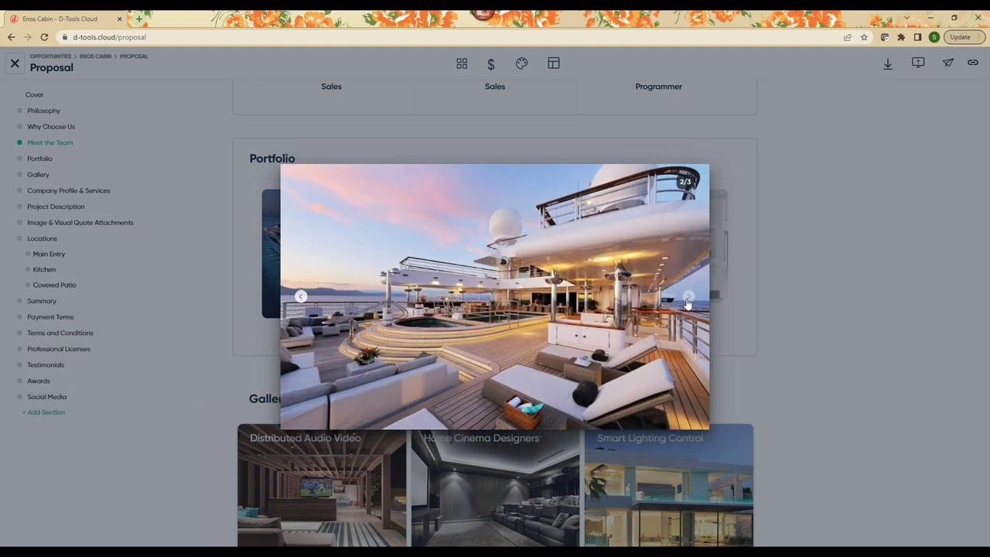
left_click(688, 299)
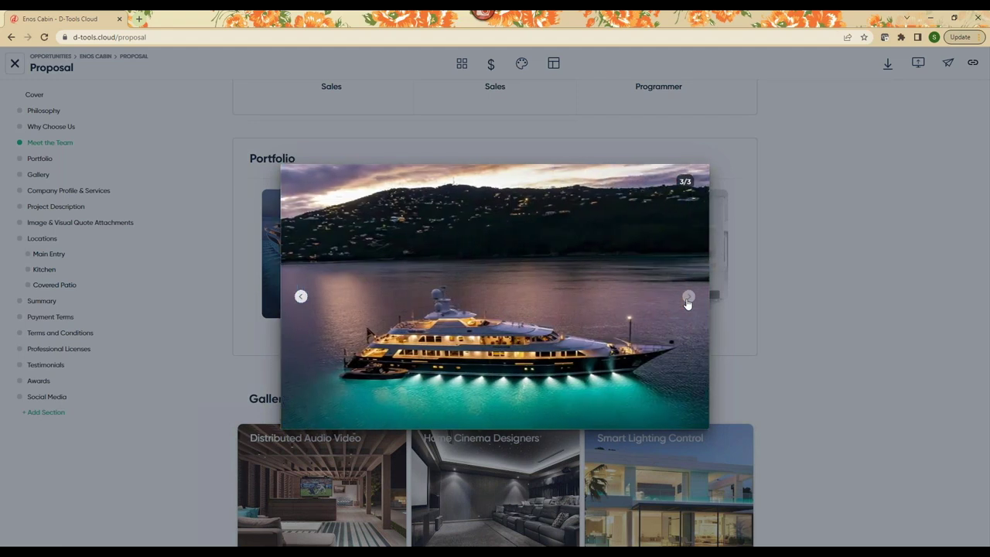
left_click(688, 299)
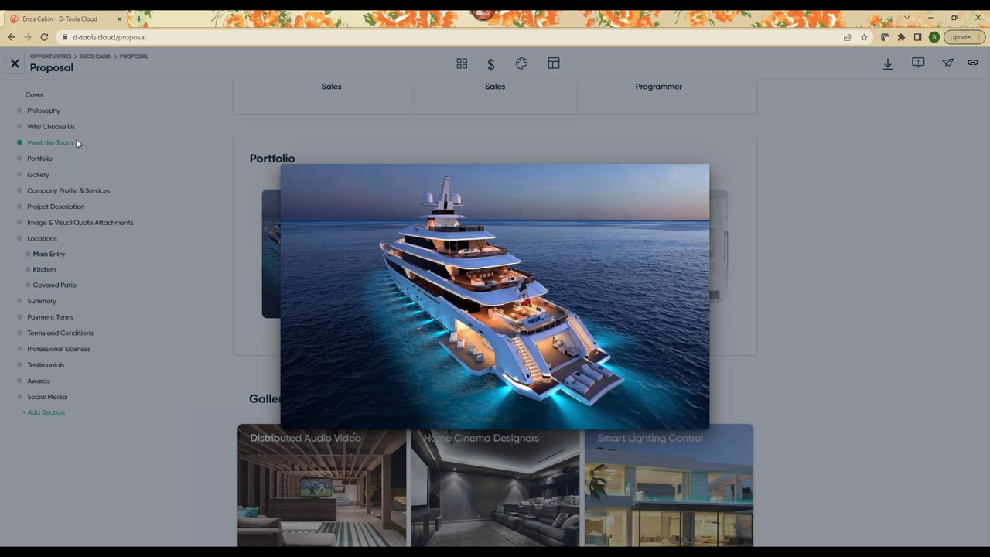
left_click(199, 142)
Check the title and link settings of the Gallery section's Distributed Audio Video image, follow its View Gallery link, and return to the proposal
scroll(542, 309, "down", 4)
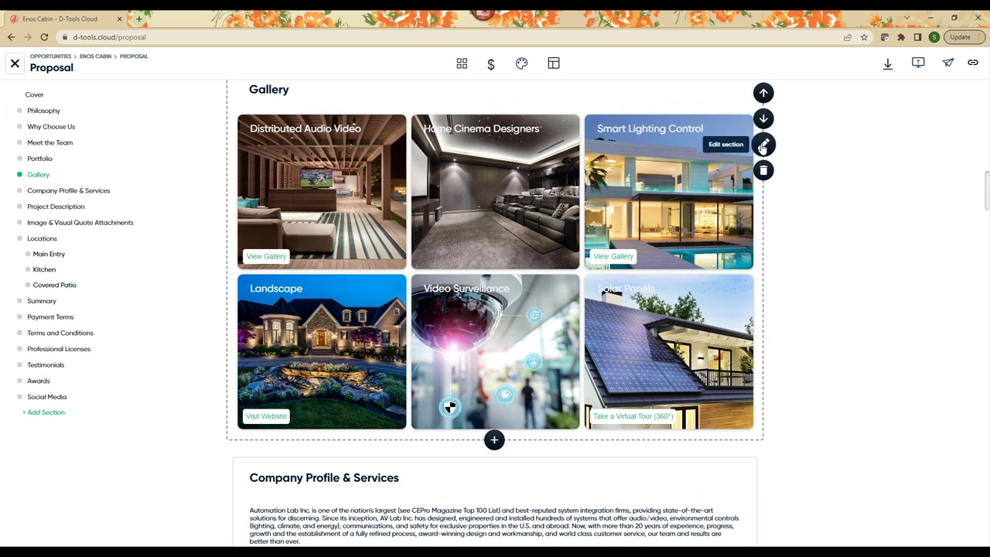
left_click(763, 146)
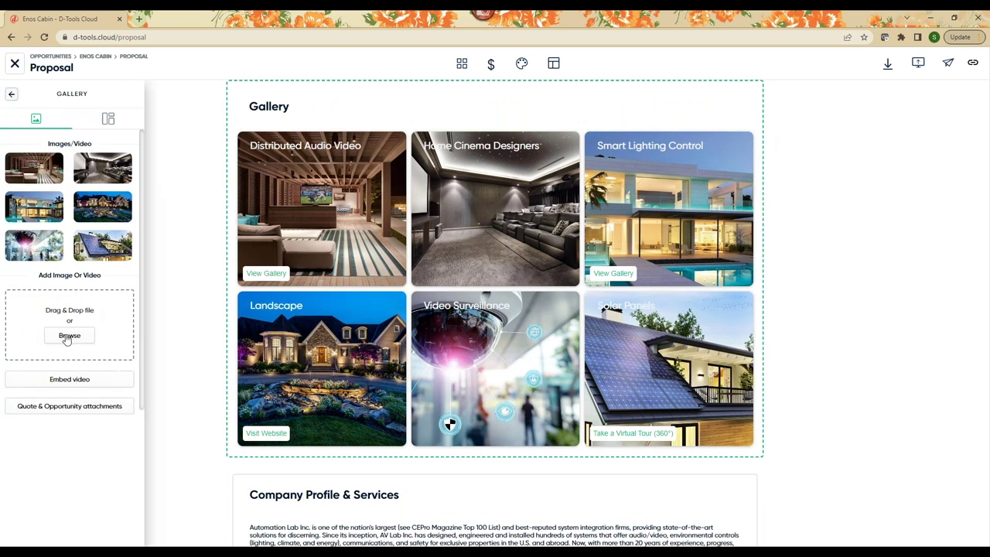
mouse_move(38, 170)
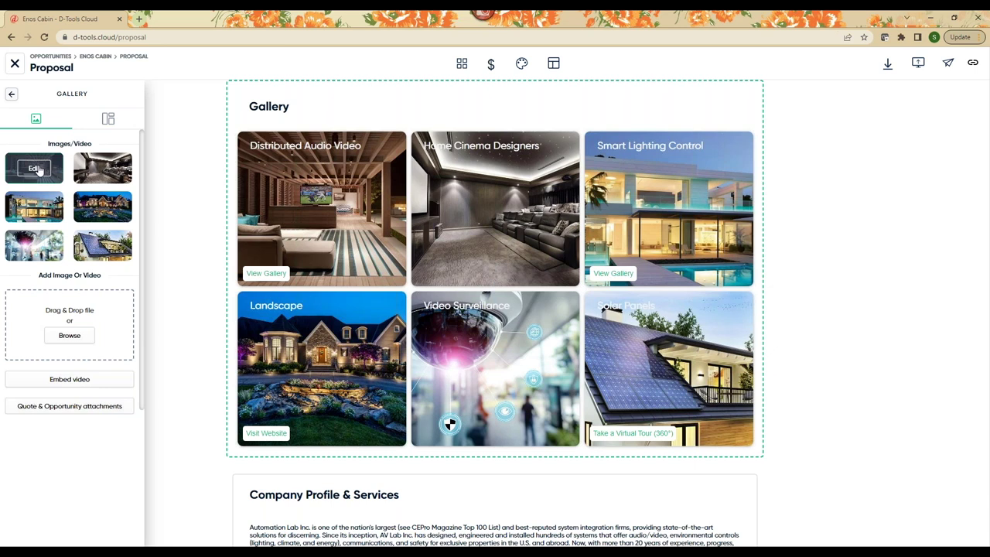
left_click(34, 169)
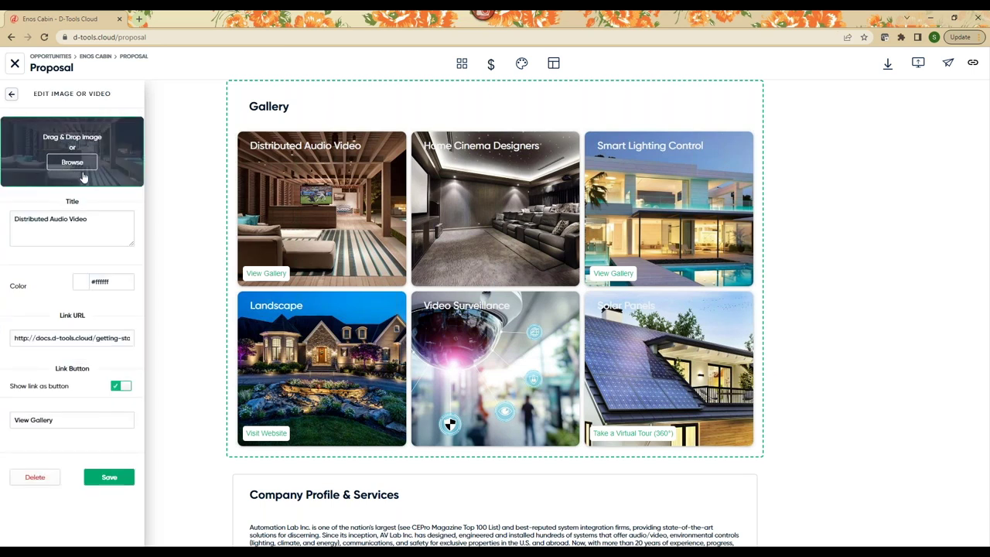
left_click_drag(14, 219, 93, 222)
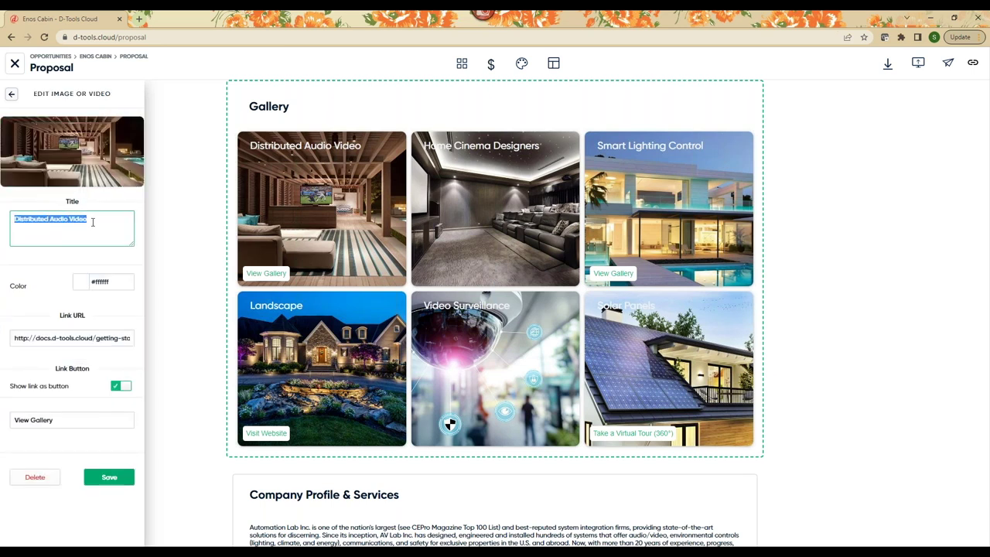
left_click(93, 222)
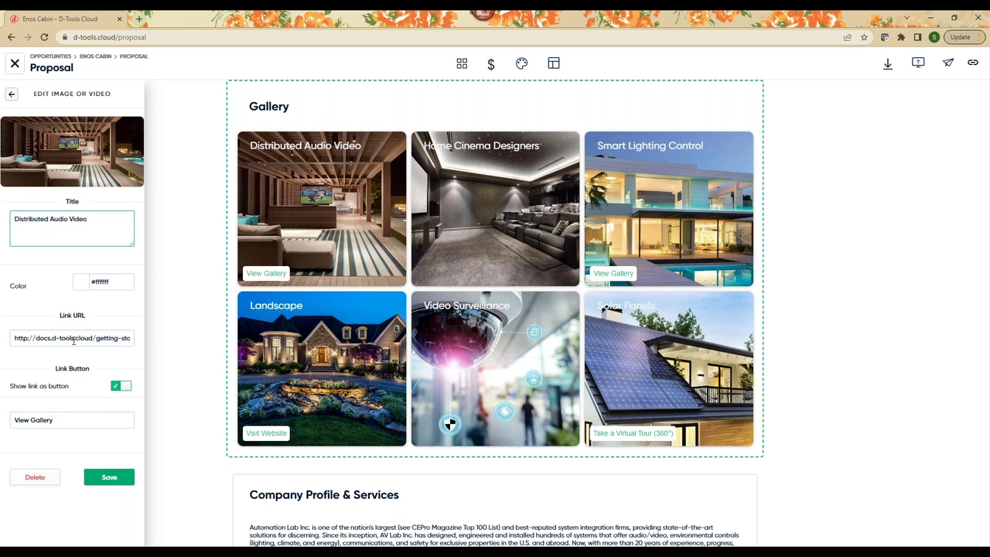
left_click(267, 276)
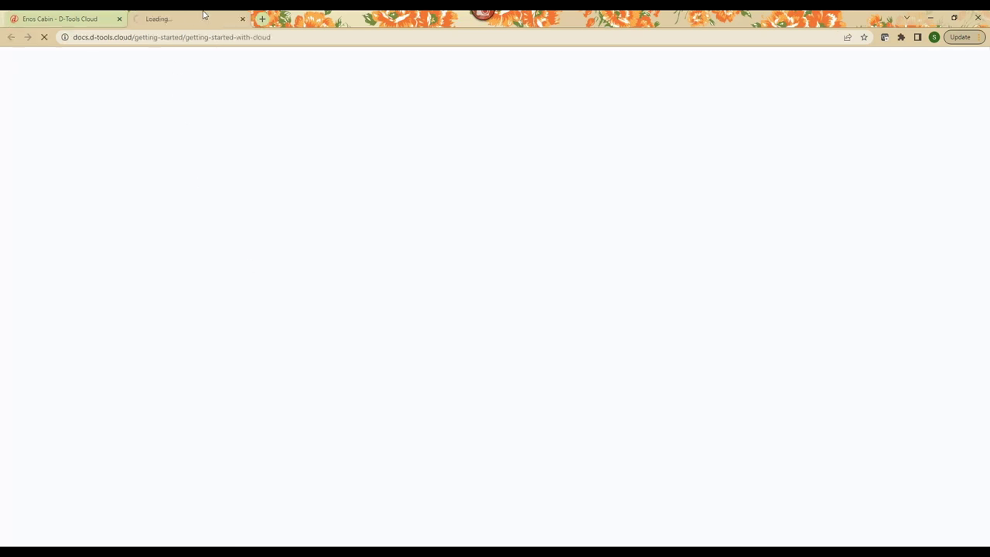
left_click(89, 18)
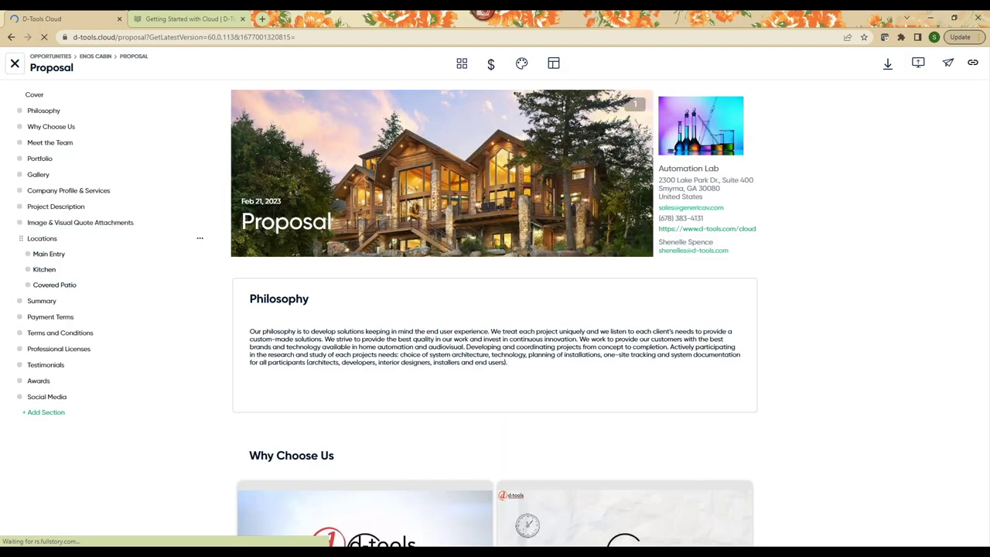
Reopen the proposal's Gallery section for editing
left_click(42, 180)
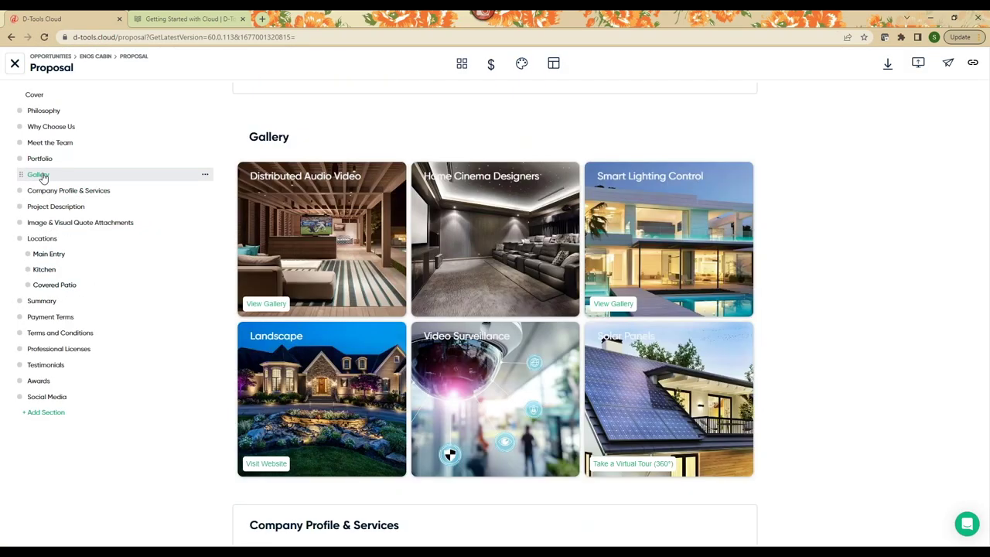
left_click(207, 176)
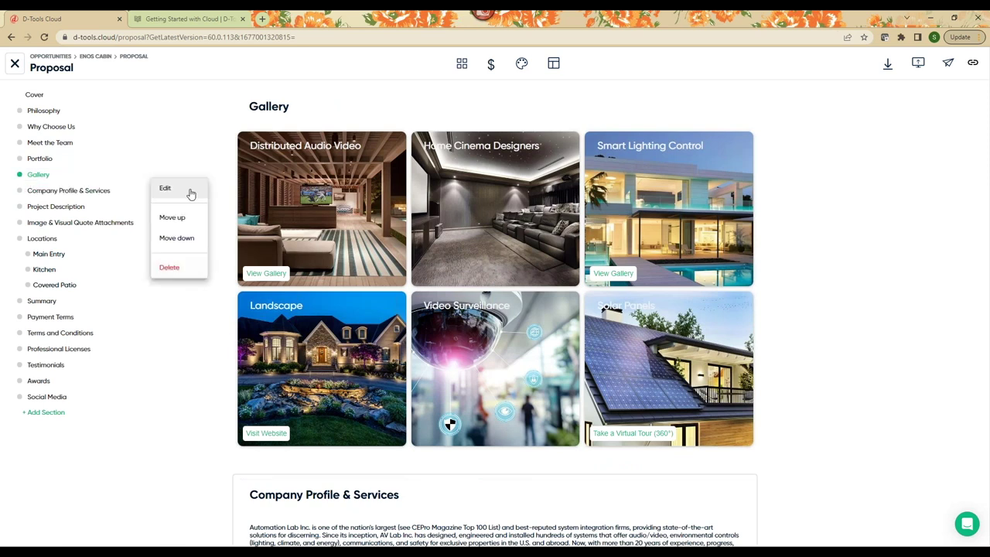
left_click(181, 191)
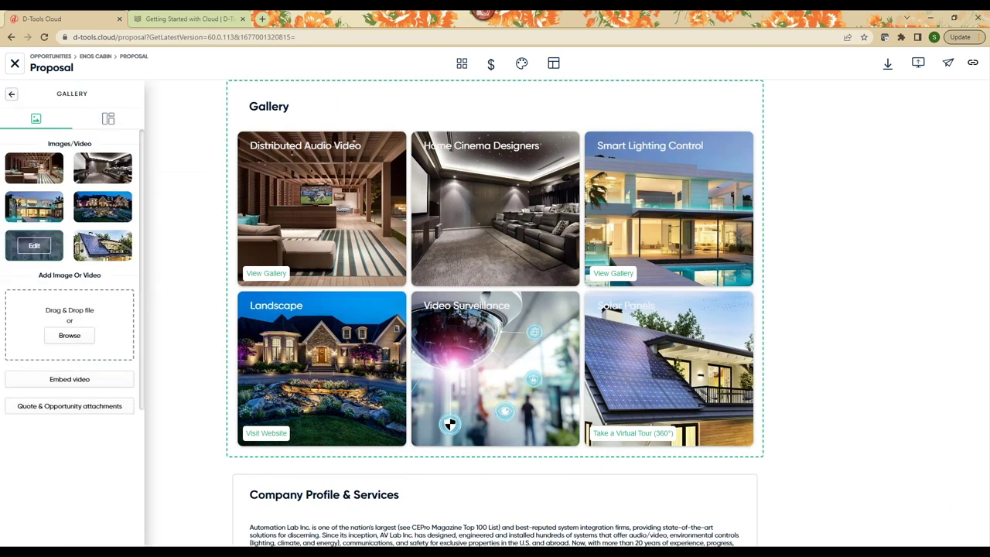